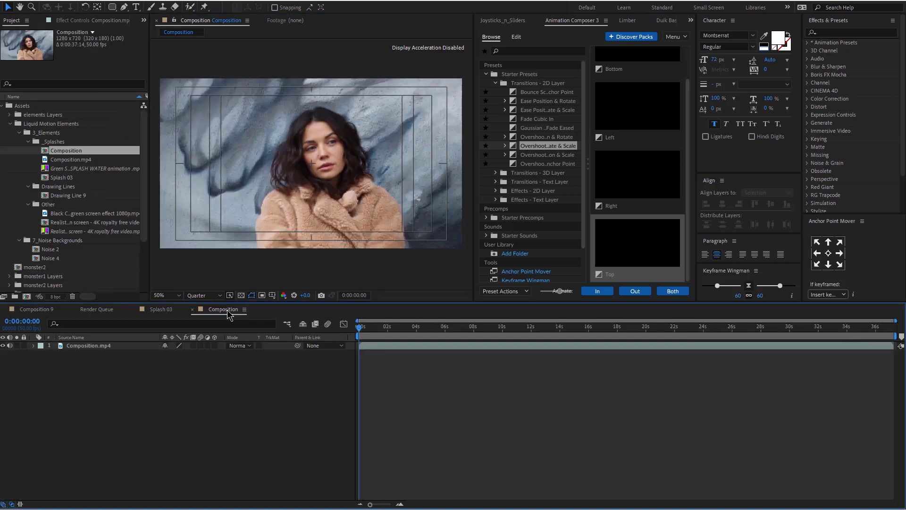
Set the preview resolution to Full and create a 1920 × 1080 px solid above the video layer.
click(203, 295)
click(203, 321)
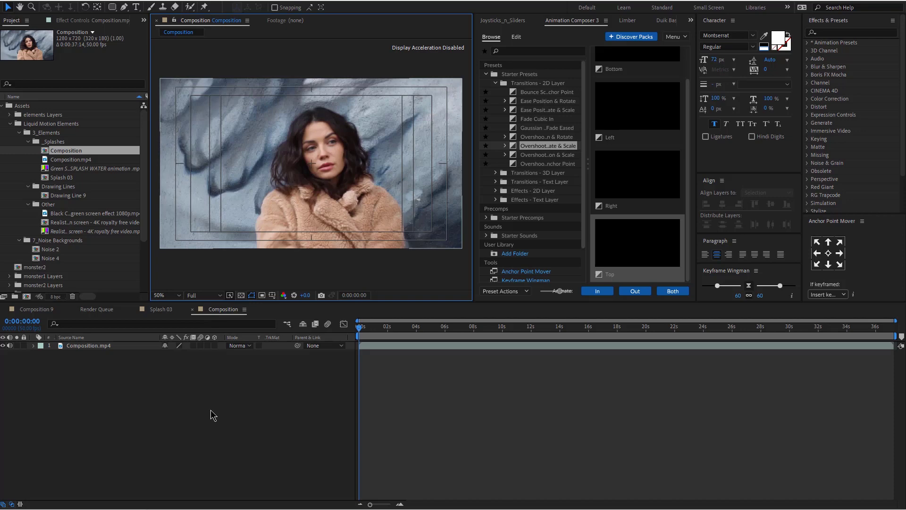
key(ctrl+y)
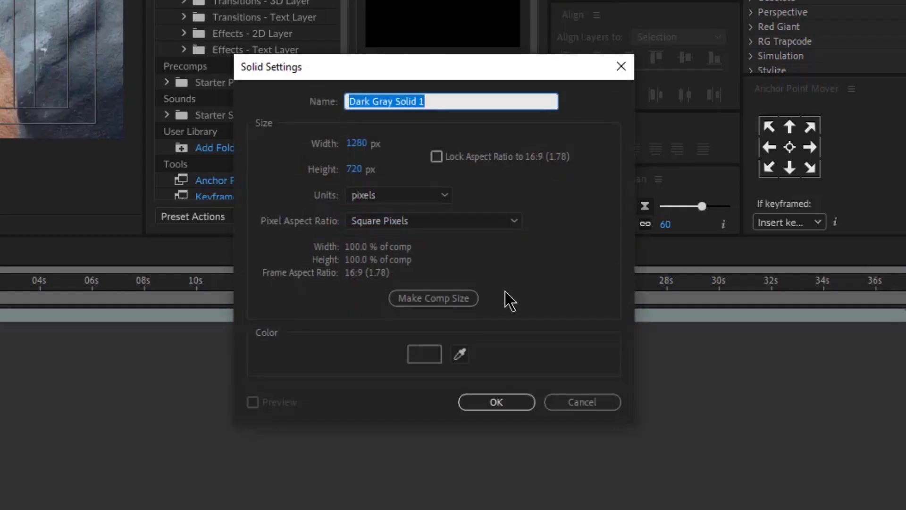
click(357, 143)
text(1)
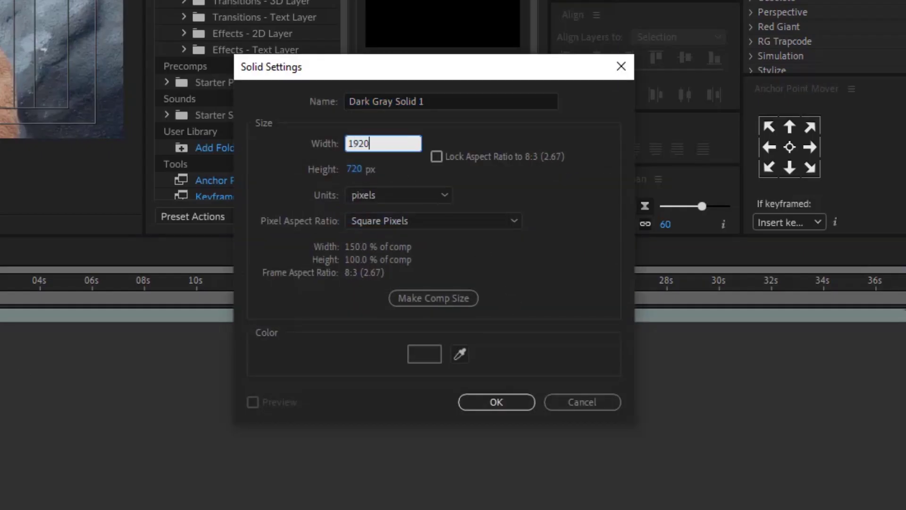
key(Tab)
text(108)
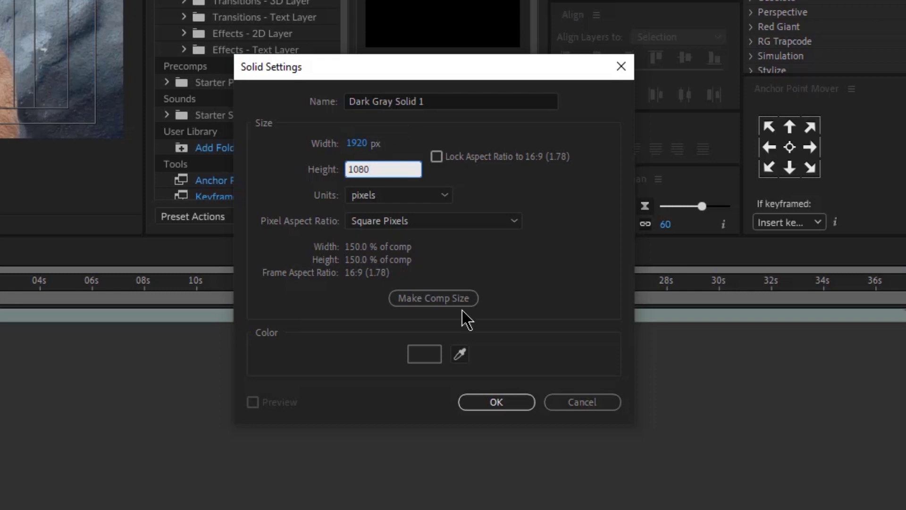
click(496, 402)
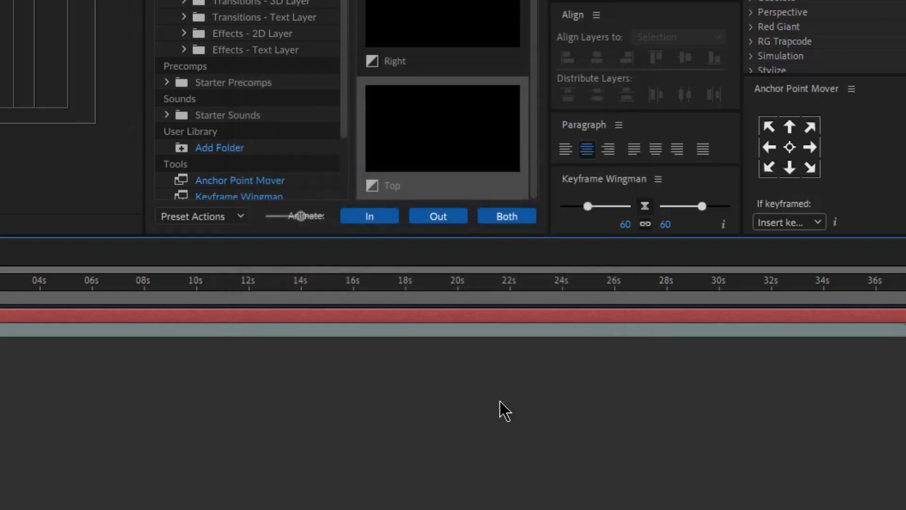
Trace the solid's Pen mask up the coat sleeve, over the shoulder and along the near side of the woman's hair.
scroll(289, 107, up, 3)
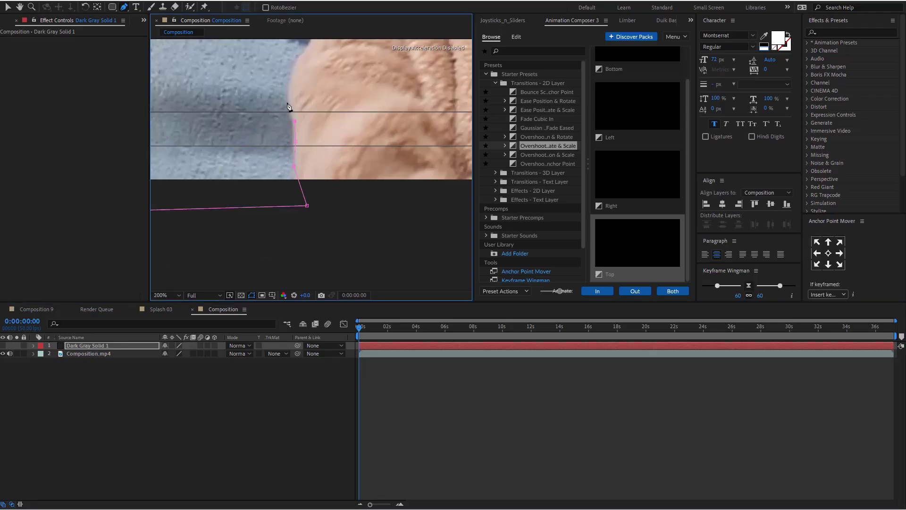
click(288, 99)
click(292, 76)
click(298, 56)
click(308, 44)
drag(311, 43, 281, 234)
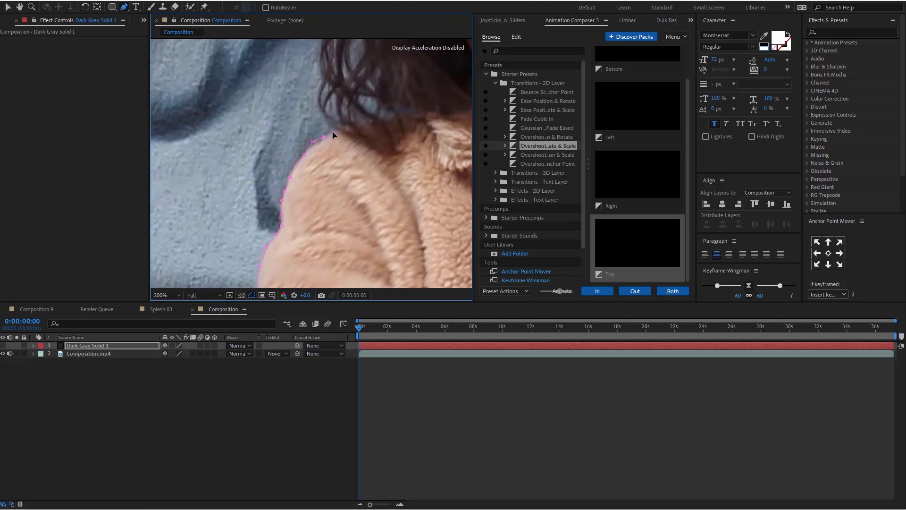
click(332, 132)
click(325, 118)
click(318, 104)
click(318, 88)
click(319, 78)
click(320, 61)
click(319, 46)
drag(326, 42, 299, 241)
Continue the mask over the head and down the woman's other side, close it around the background, and show the solid.
drag(372, 93, 354, 255)
click(362, 163)
click(394, 137)
drag(408, 140, 255, 141)
click(302, 151)
click(359, 174)
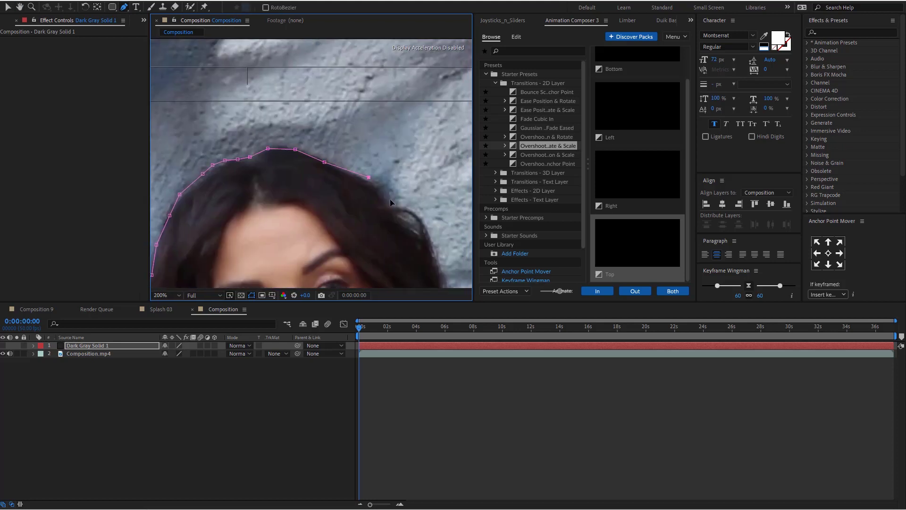
click(390, 200)
drag(432, 231, 318, 85)
click(357, 222)
click(370, 244)
drag(377, 257, 221, 71)
click(3, 346)
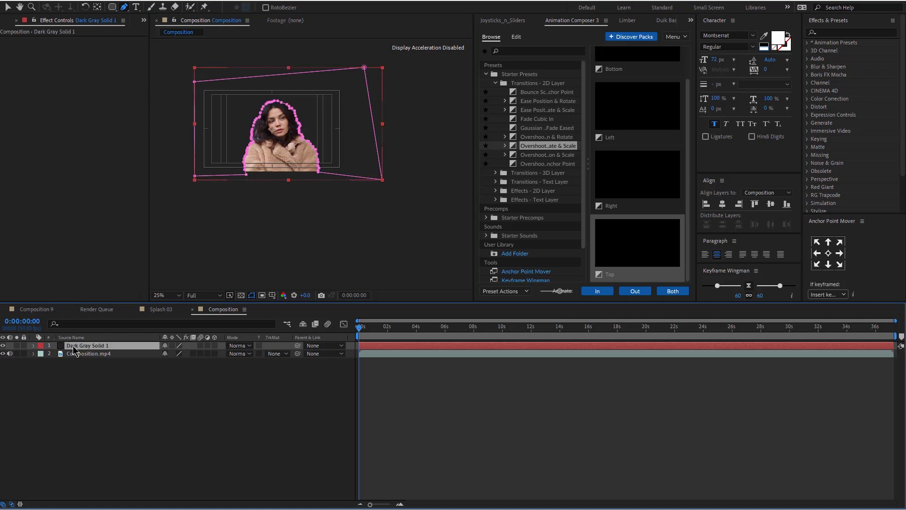
Keyframe Mask 1's path at the first frame and shift the mask to follow the woman at 0:00:00:30 and further frames.
key(m)
click(67, 362)
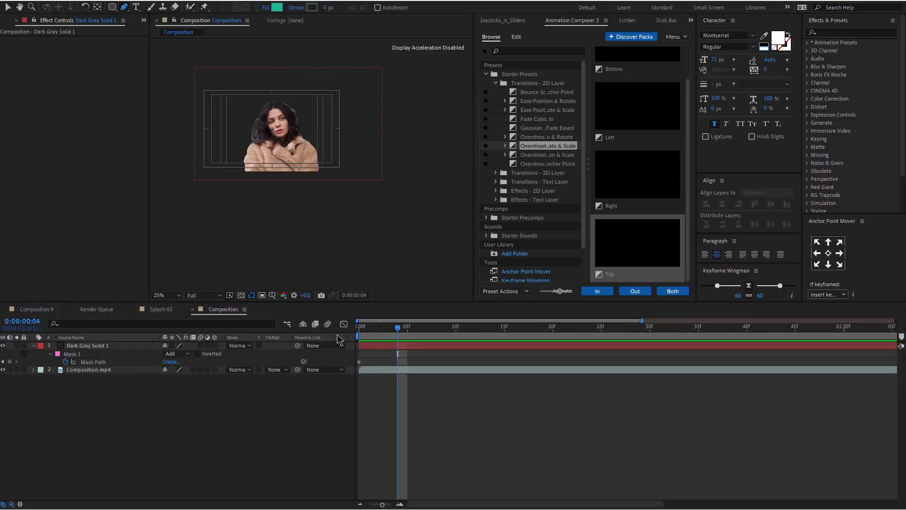
drag(398, 328, 651, 329)
click(90, 346)
key(v)
drag(219, 88, 343, 180)
drag(319, 173, 319, 173)
key(space)
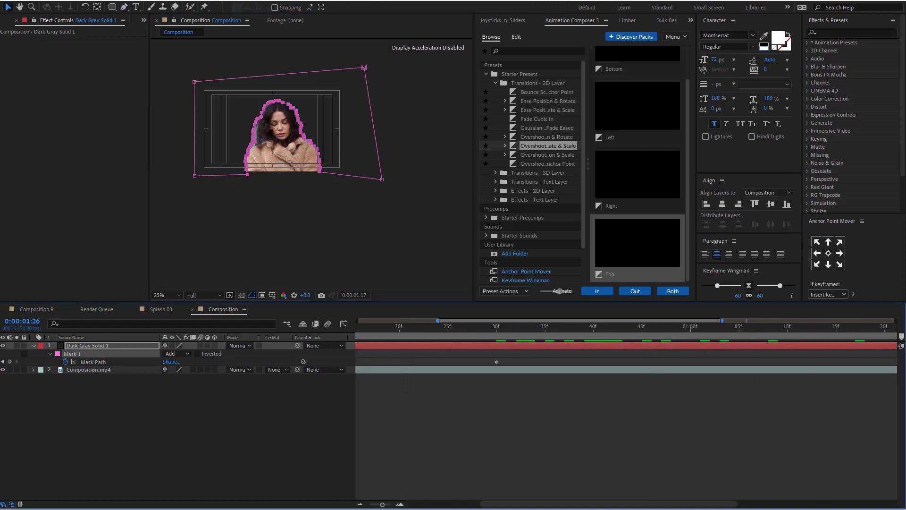
key(minus)
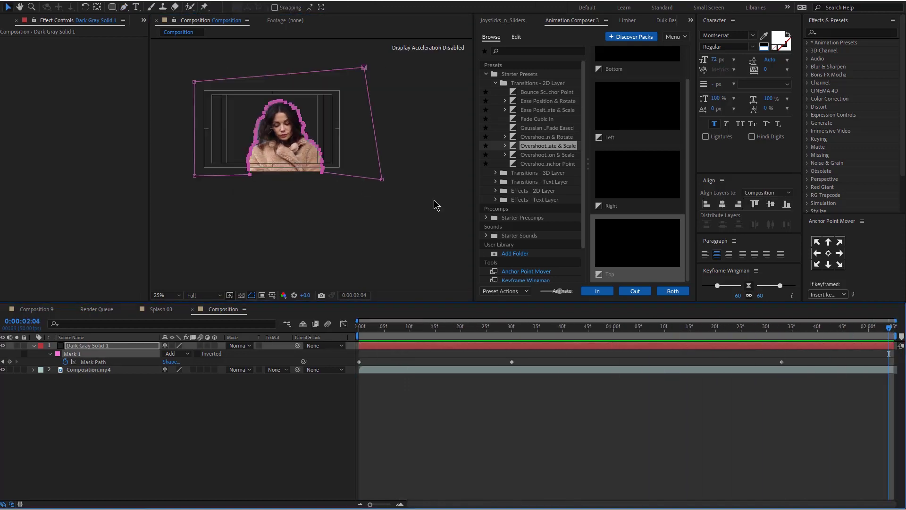
Find the Scribble effect and apply it to the masked solid.
click(587, 328)
click(585, 347)
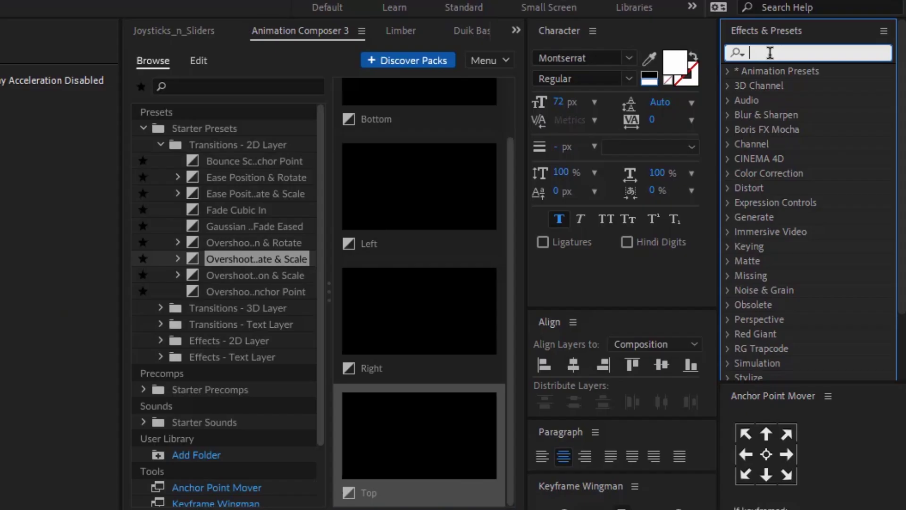
click(830, 32)
text(scri)
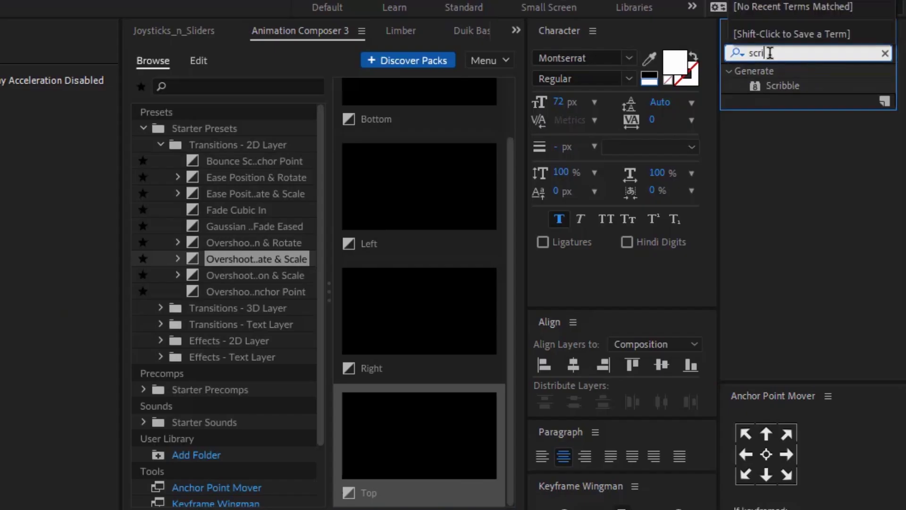
click(782, 87)
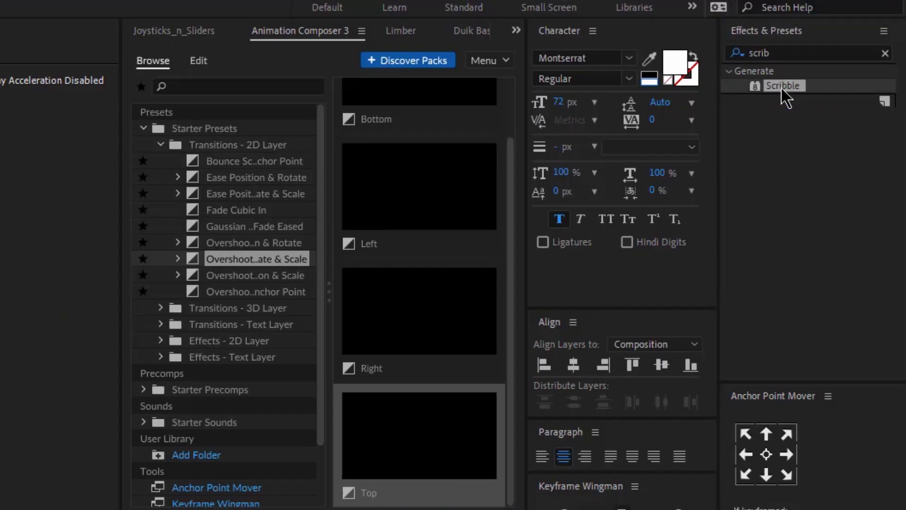
double_click(782, 87)
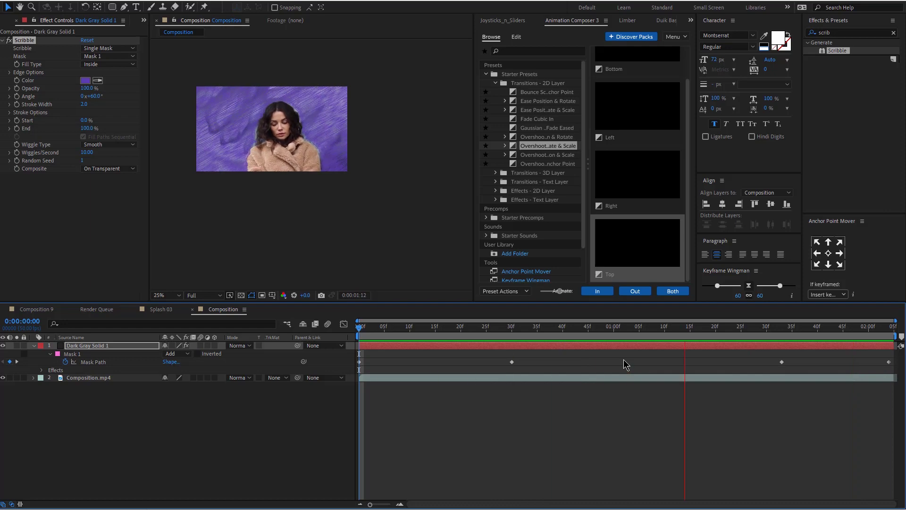
Set the feather of the solid's mask to 25 pixels.
click(327, 323)
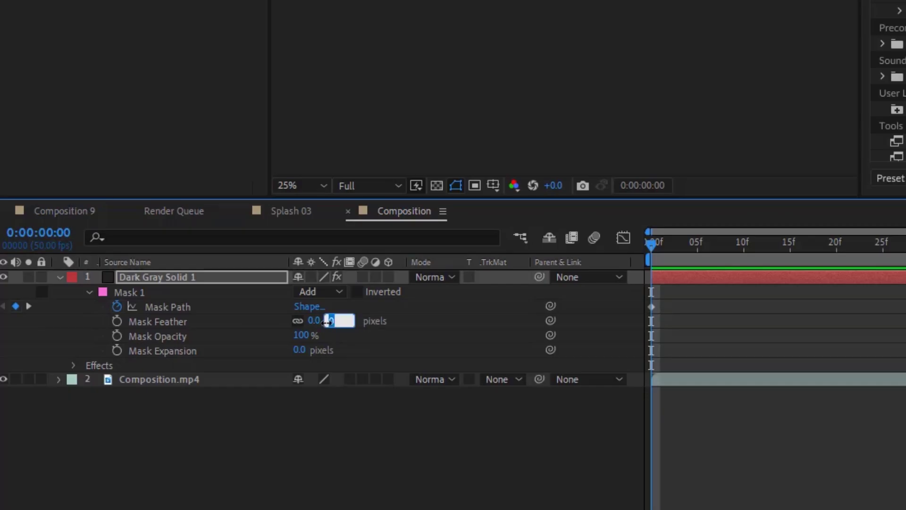
text(25)
key(Return)
Create a new composition named Comp 1 at 1080 × 1080 px.
click(397, 506)
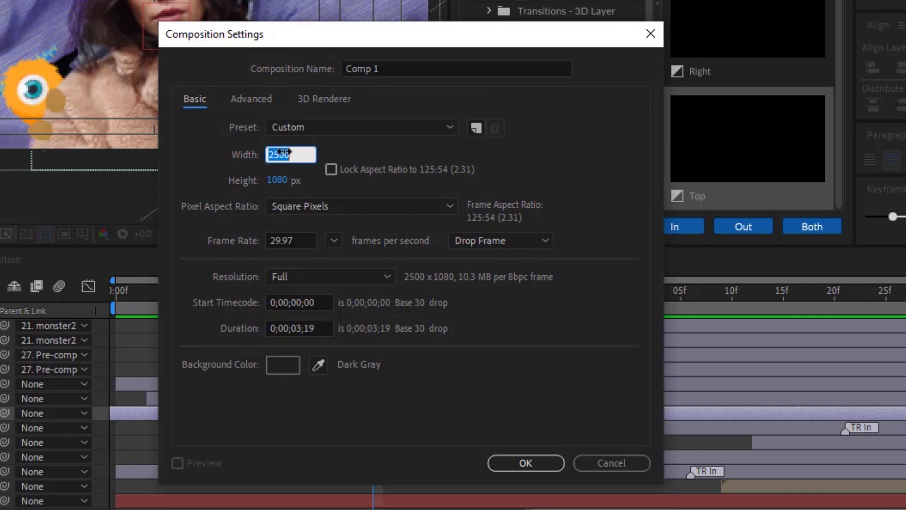
text(1080)
key(Tab)
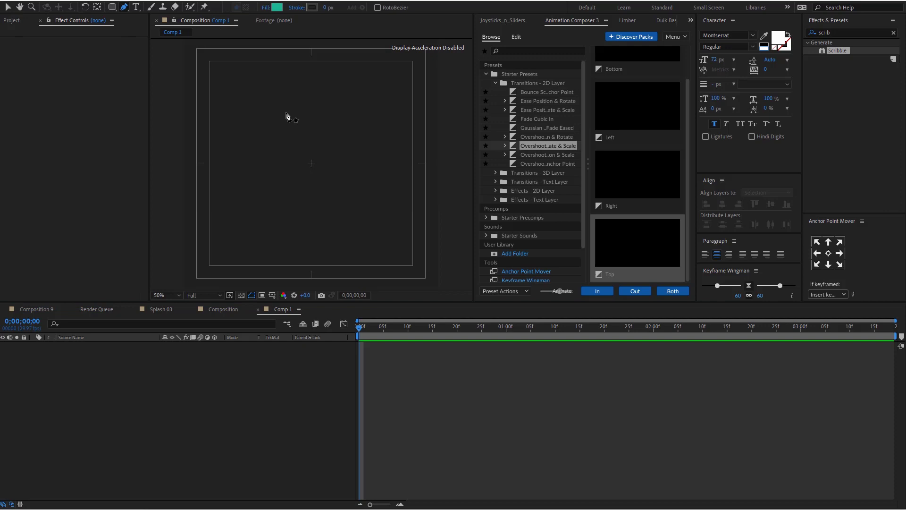
Draw a closed lightning-bolt shape with the Pen tool near the centre of Comp 1.
click(285, 112)
click(274, 148)
click(309, 151)
click(288, 211)
click(338, 150)
click(294, 134)
click(299, 114)
click(285, 112)
Adjust two inner and outer corner points of the lightning bolt and set its fill to yellow F8C72C.
key(v)
mouse_move(338, 150)
mouse_down()
mouse_move(316, 143)
mouse_move(328, 145)
mouse_up()
drag(294, 135, 290, 140)
click(353, 7)
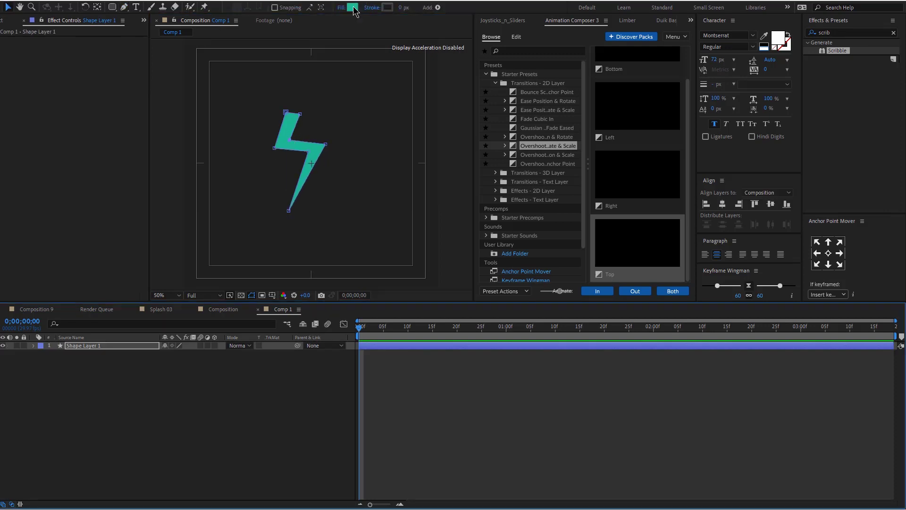
text(F8C72C)
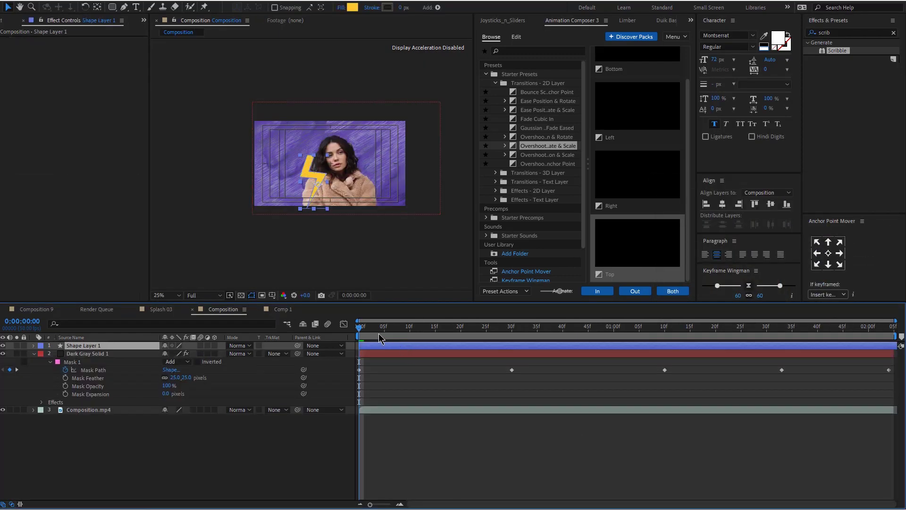
In Composition, move the lightning bolt above the woman's head and place its anchor point at the bolt's lower tip.
key(period)
drag(330, 206, 428, 88)
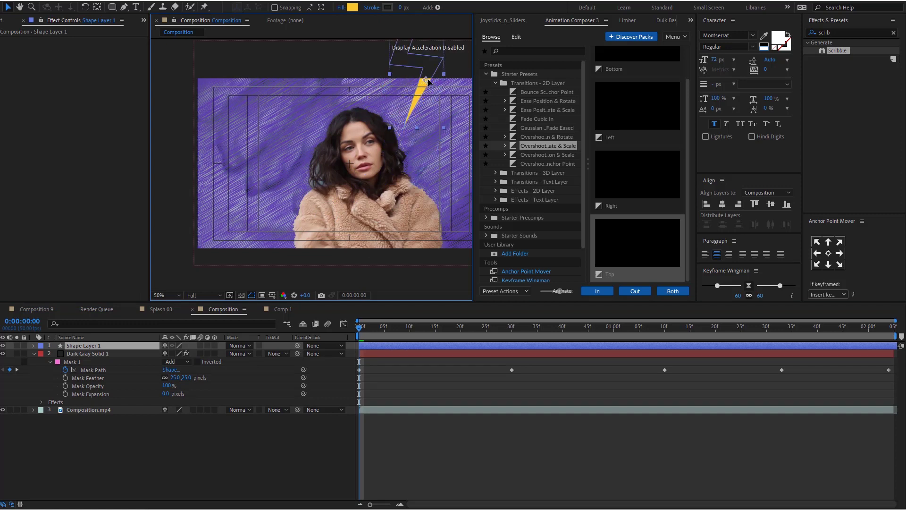
key(y)
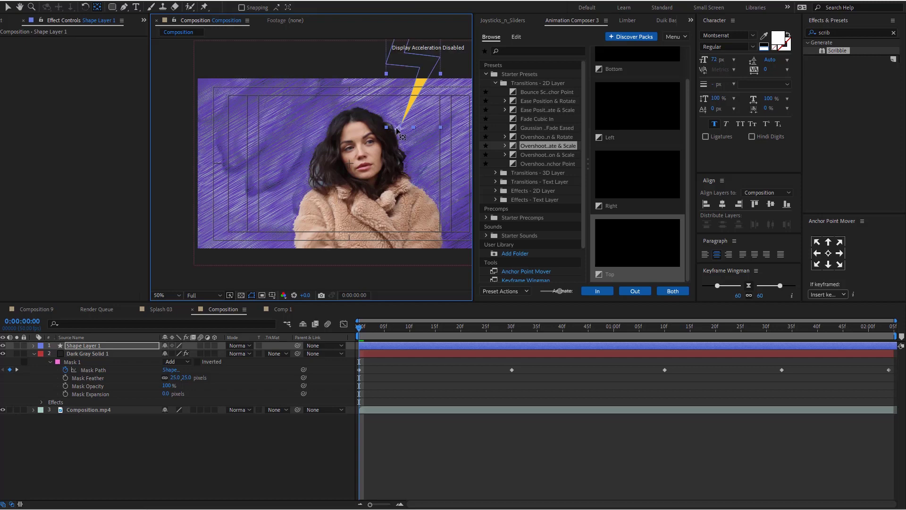
key(v)
Add Scale and Position keyframes to the lightning bolt at the first frame and show both animated properties.
key(s)
click(58, 353)
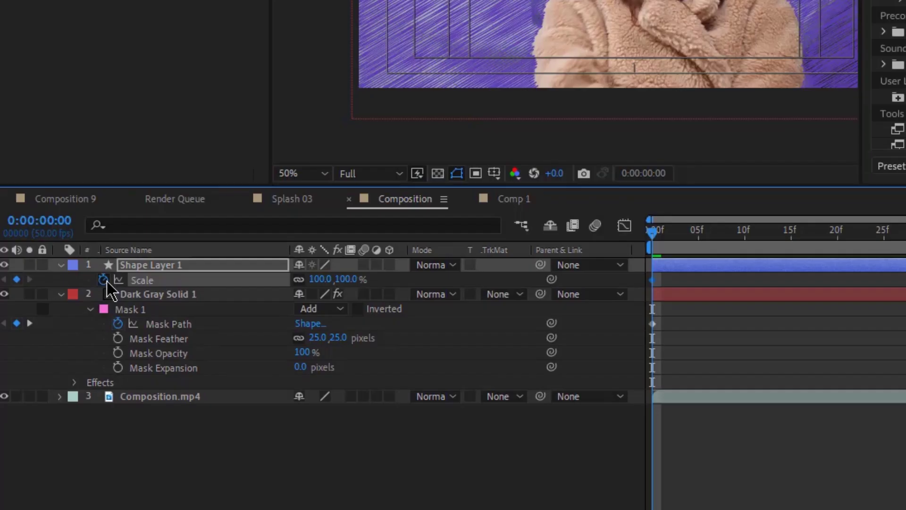
key(p)
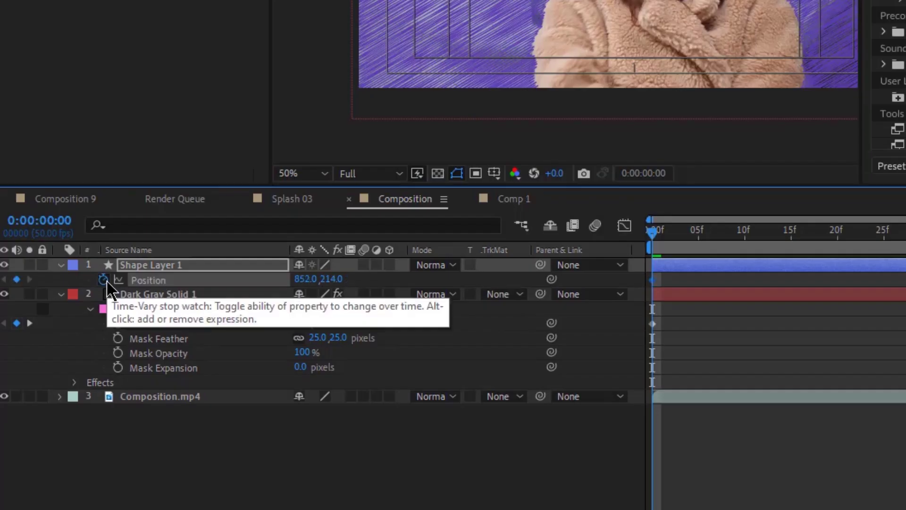
key(p)
key(u)
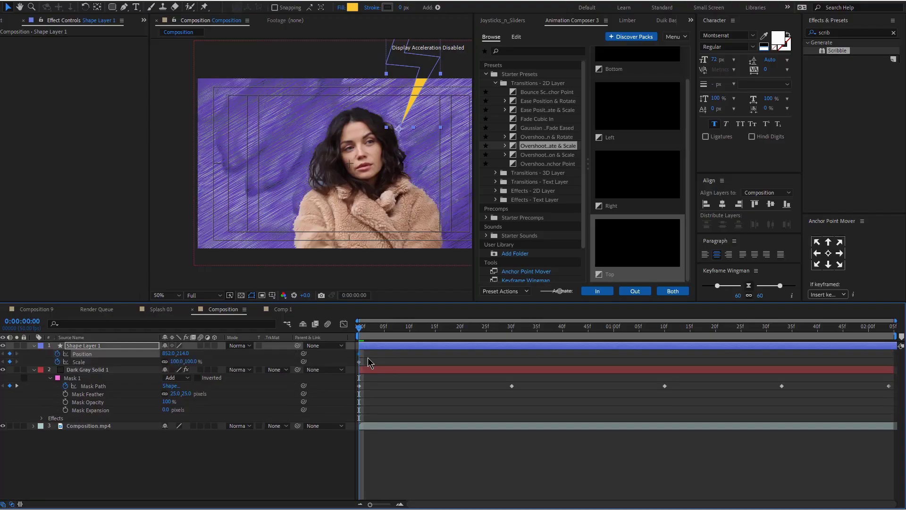
Animate the lightning bolt's scale with eased keyframes from 0% at the first frame to 100% at 0:00:00:29.
drag(366, 362, 410, 362)
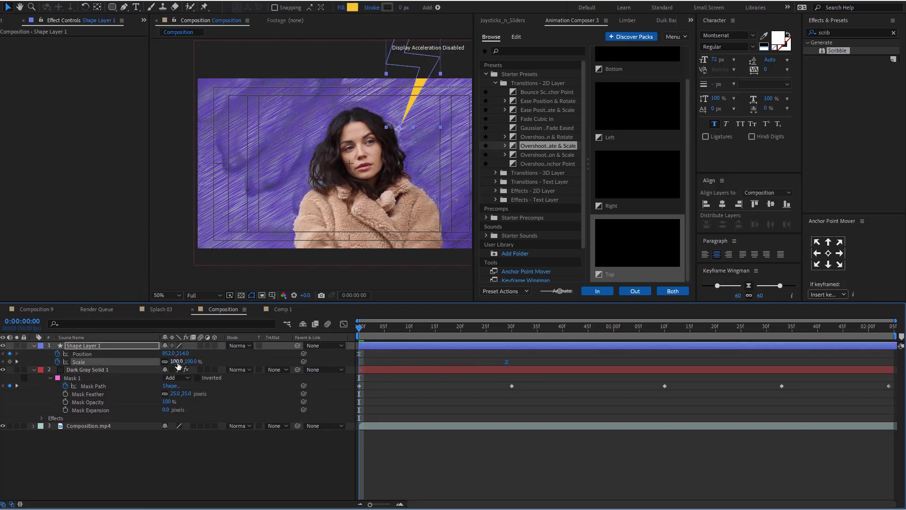
click(179, 362)
key(Return)
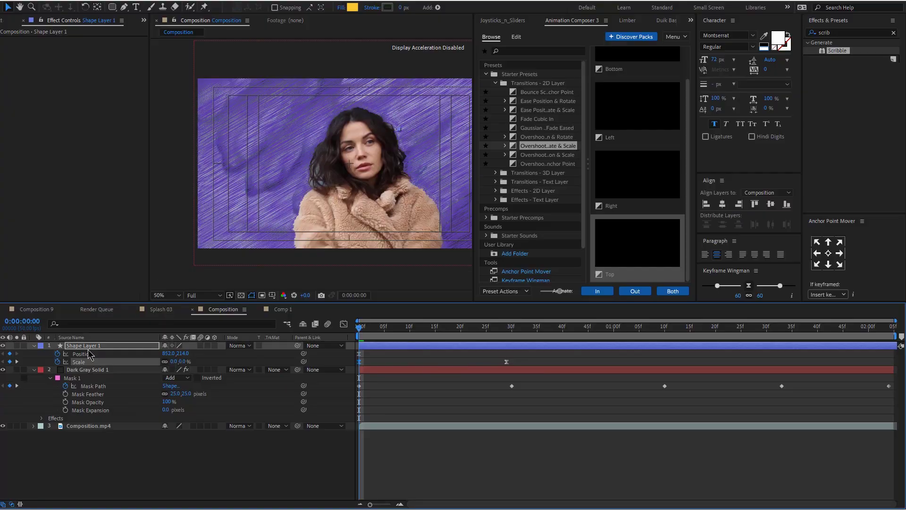
Animate the lightning bolt's position from about 812, 262 beside the head to about 1074, -290 outside the frame at 0:00:01:20.
click(88, 347)
drag(398, 131, 393, 138)
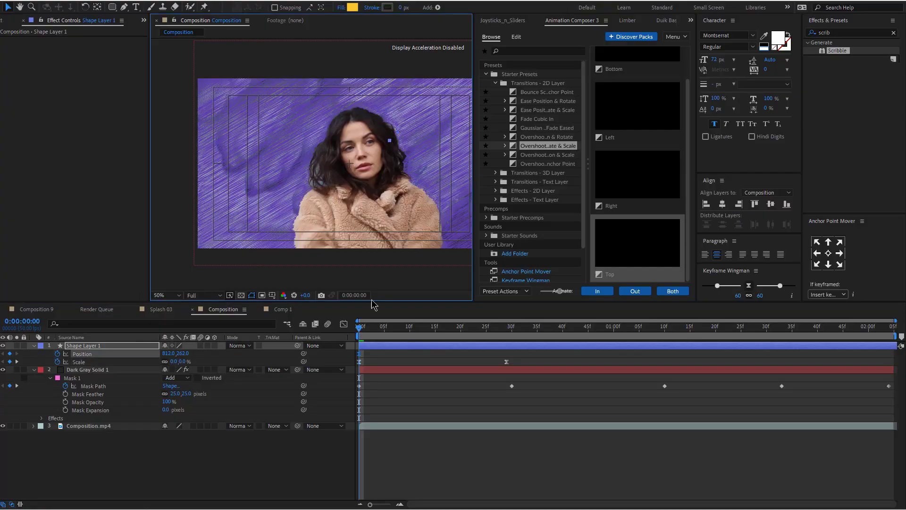
drag(381, 334, 715, 336)
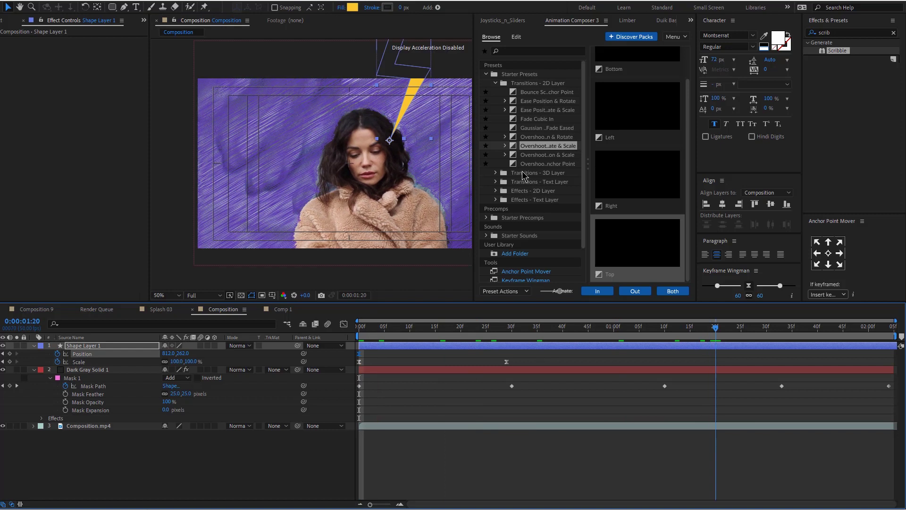
drag(399, 112, 435, 35)
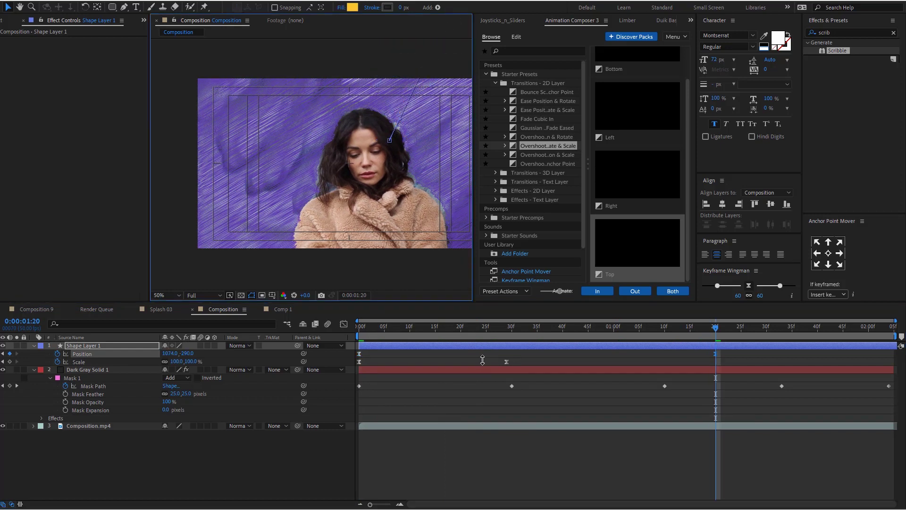
Set the lightning bolt's scale at 0:00:00:29 to 60% and preview the animation from the first frame.
click(508, 331)
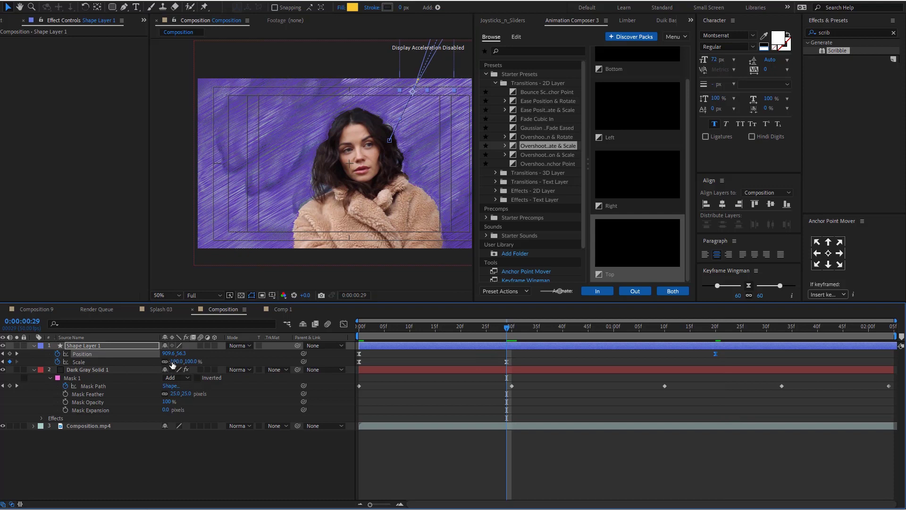
click(176, 361)
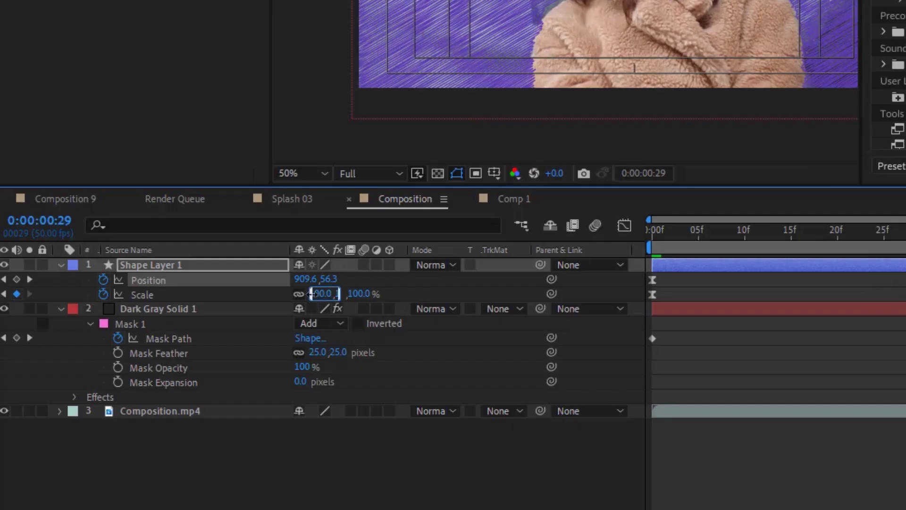
text(60)
key(Return)
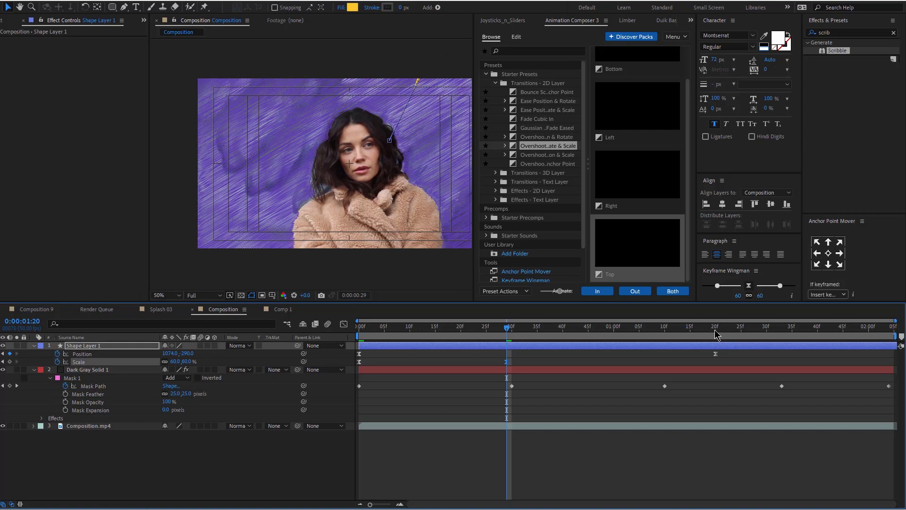
click(715, 331)
key(Home)
key(space)
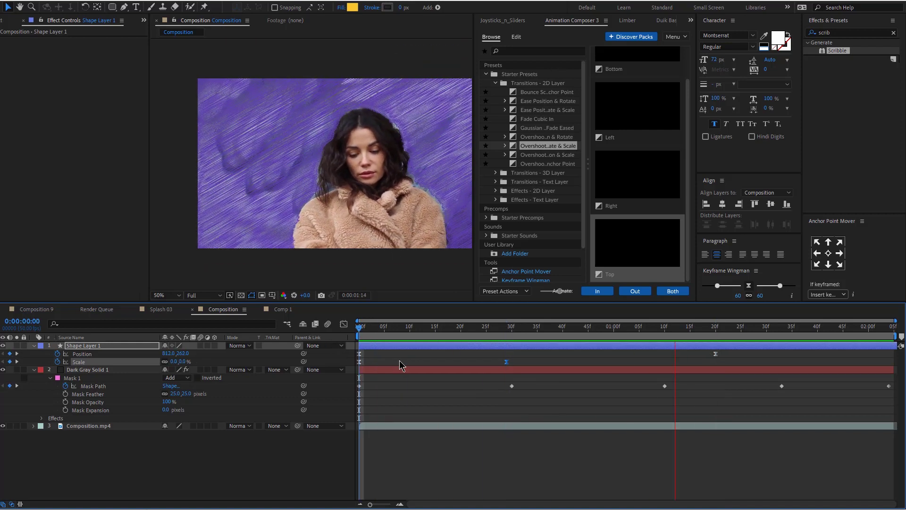
Separate the lightning bolt's X and Y position and bend the Y position curve into an arc in the value graph.
key(space)
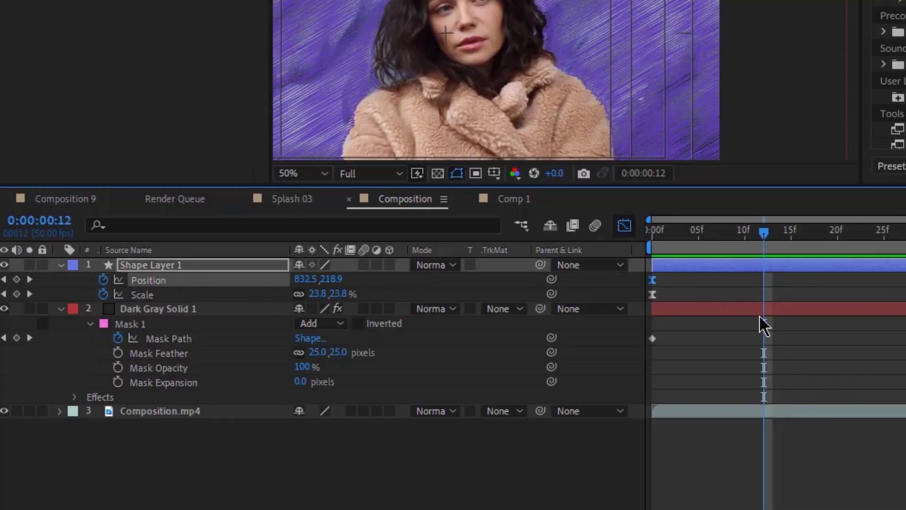
key(shift+F3)
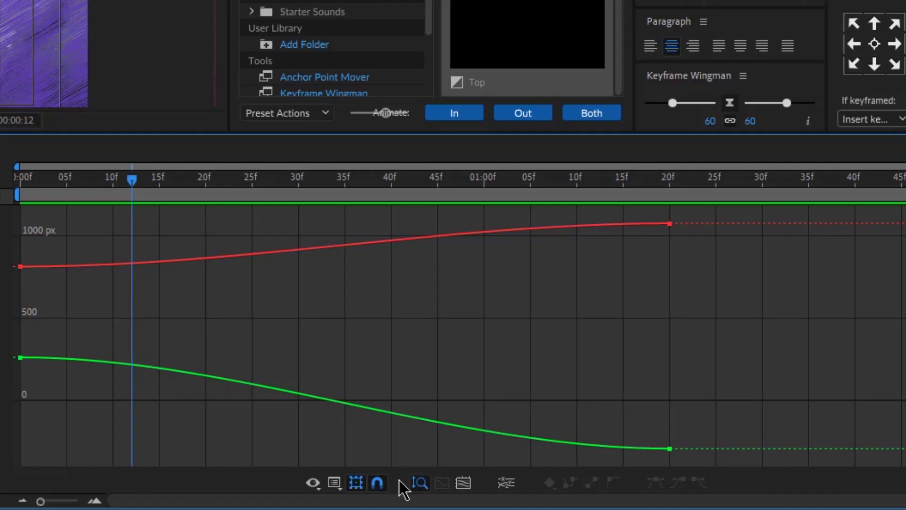
click(504, 484)
click(670, 449)
drag(666, 436, 288, 371)
click(20, 180)
drag(24, 371, 101, 355)
drag(101, 354, 123, 342)
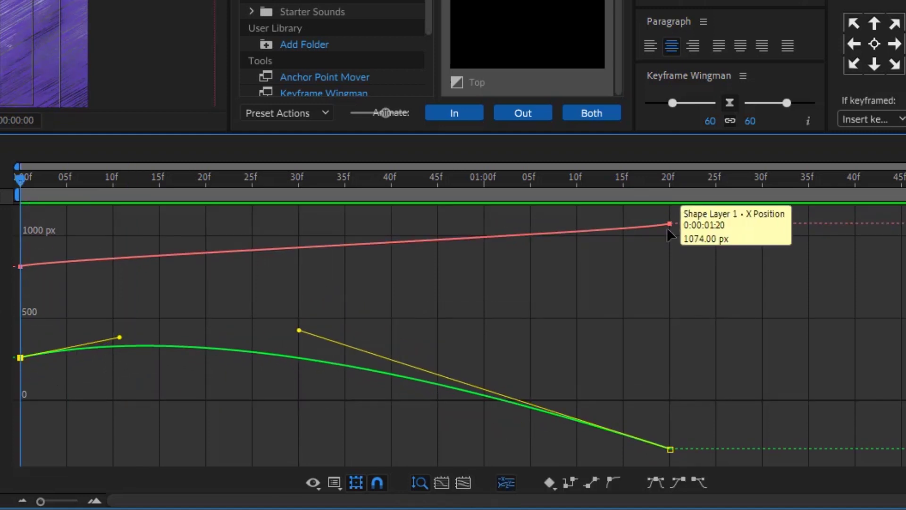
Move the lightning bolt's ending X and Y position keyframes to about 0:00:01:04 and preview the faster motion.
shift+click(670, 224)
drag(586, 358, 585, 360)
drag(668, 291, 544, 291)
drag(544, 291, 524, 290)
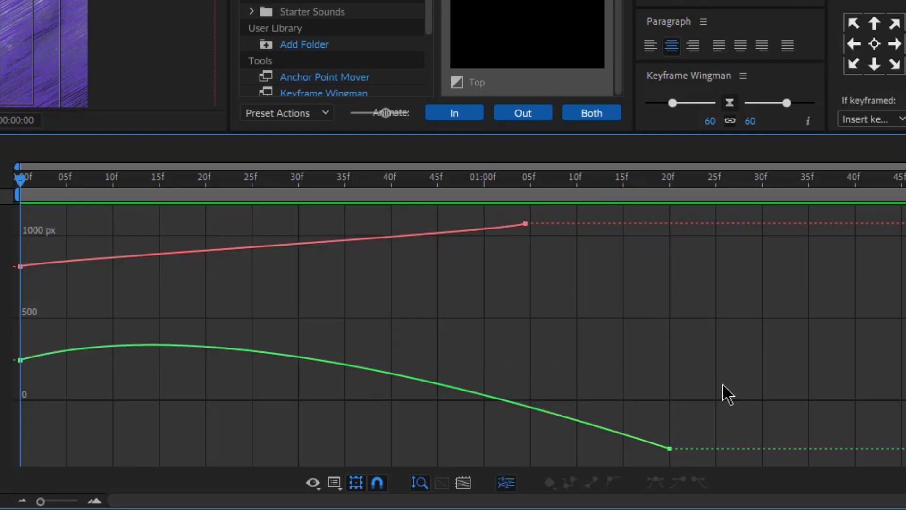
drag(670, 449, 523, 452)
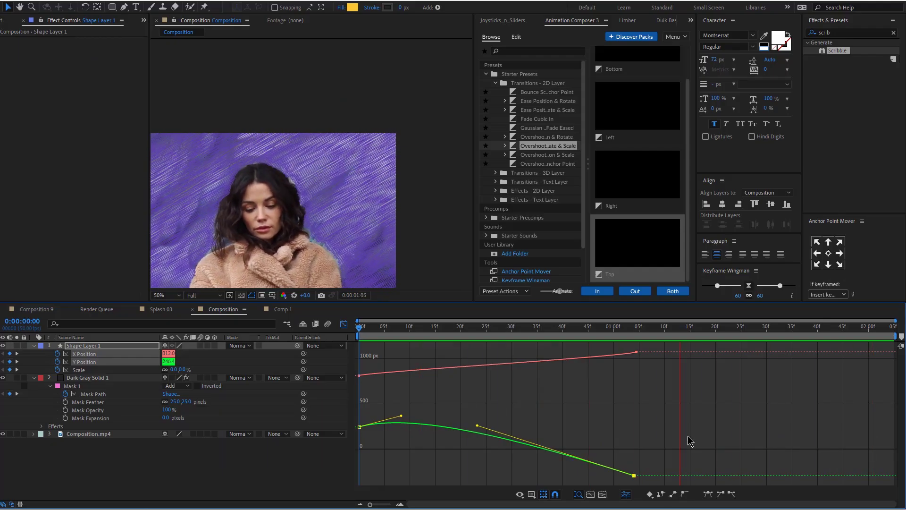
key(space)
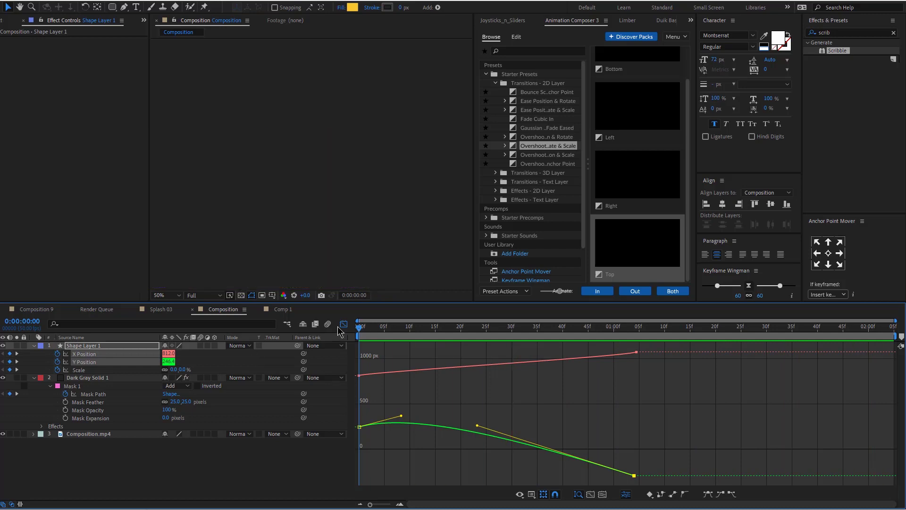
click(344, 324)
Duplicate the lightning bolt layer and move to 0:00:00:28 to see both bolts at size.
click(88, 346)
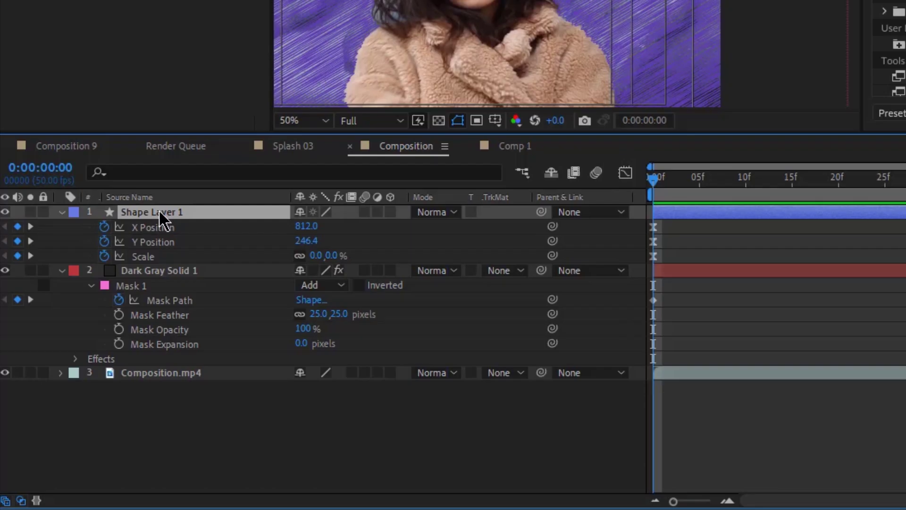
key(ctrl+d)
key(s)
drag(857, 182, 902, 182)
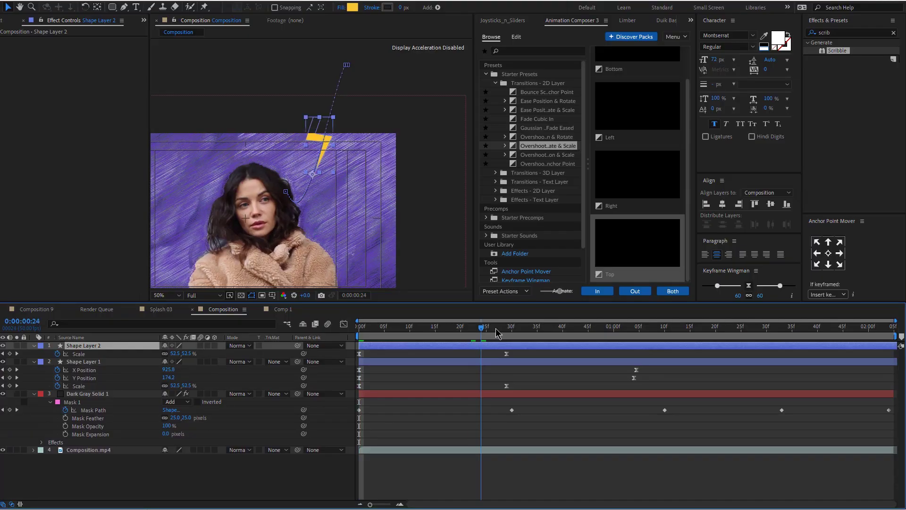
drag(499, 327, 502, 329)
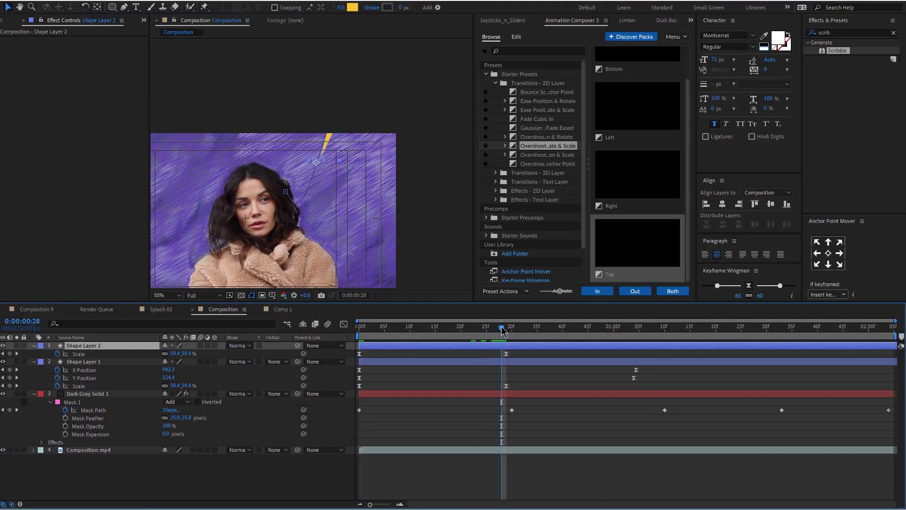
Redirect the duplicate bolt's path to fly up from the other side of the head and delay its layer to about 0:00:00:12.
key(p)
click(636, 354)
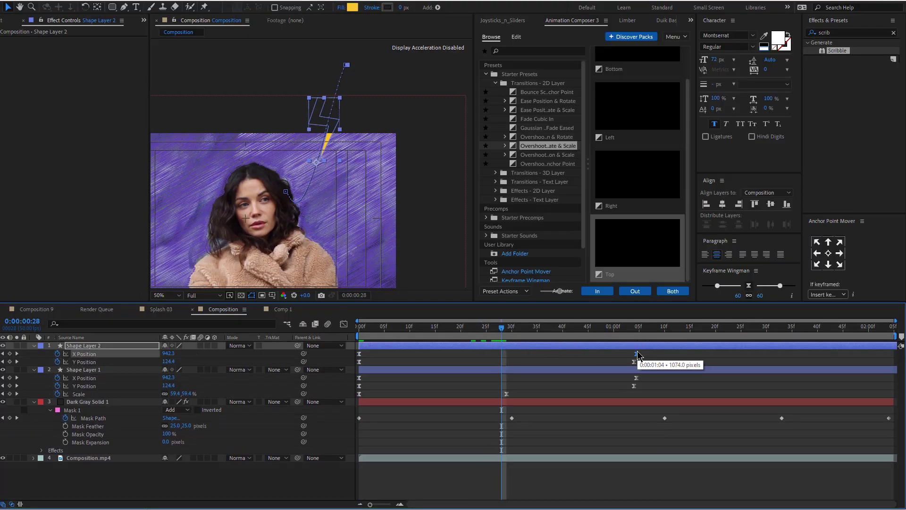
drag(348, 69, 163, 73)
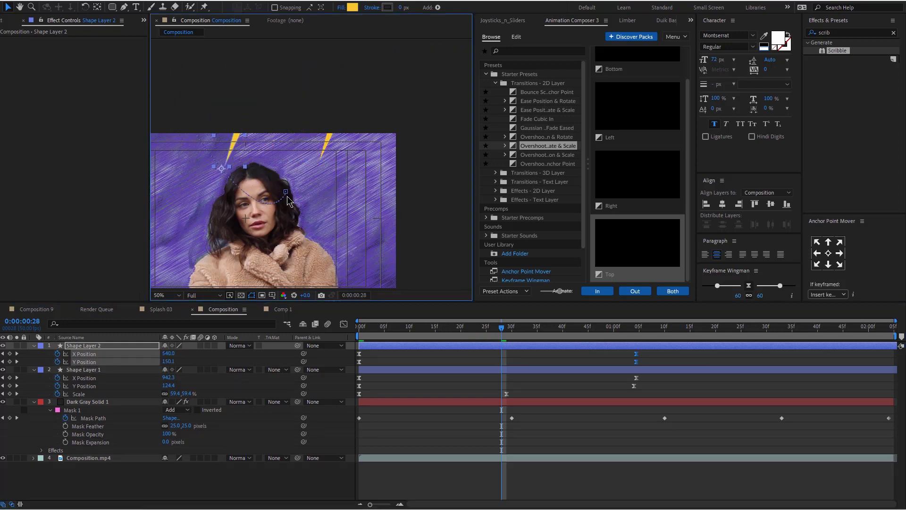
drag(286, 192, 224, 208)
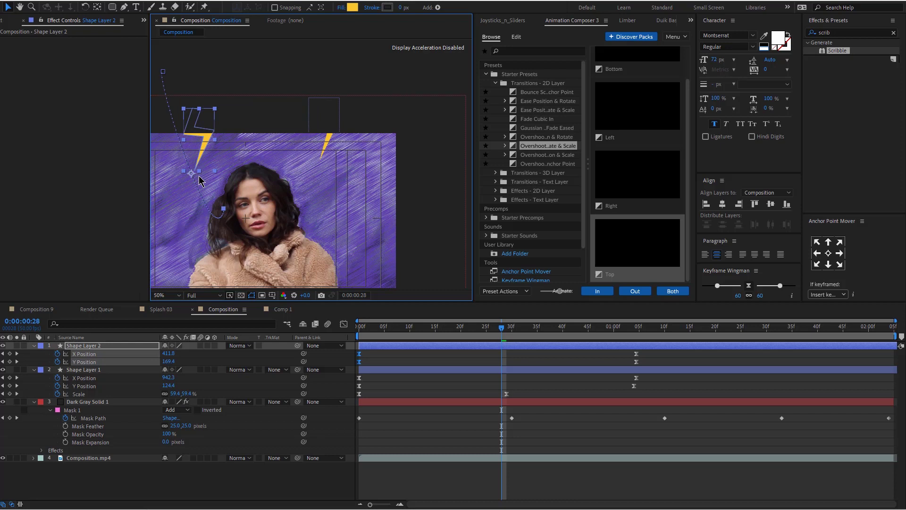
drag(157, 74, 161, 78)
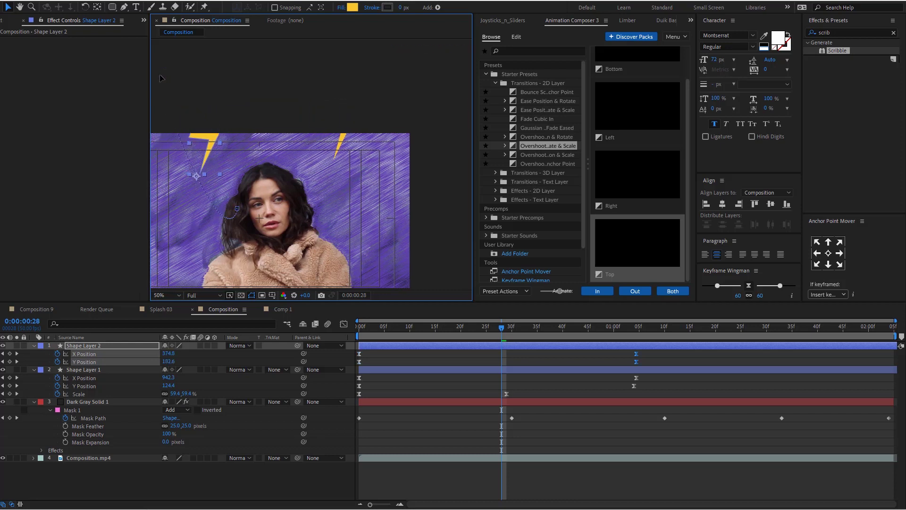
drag(411, 350, 462, 357)
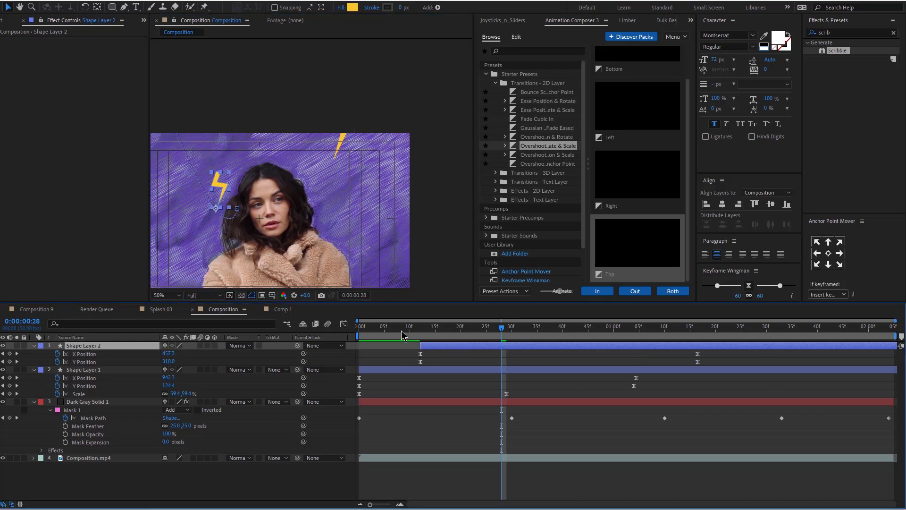
key(space)
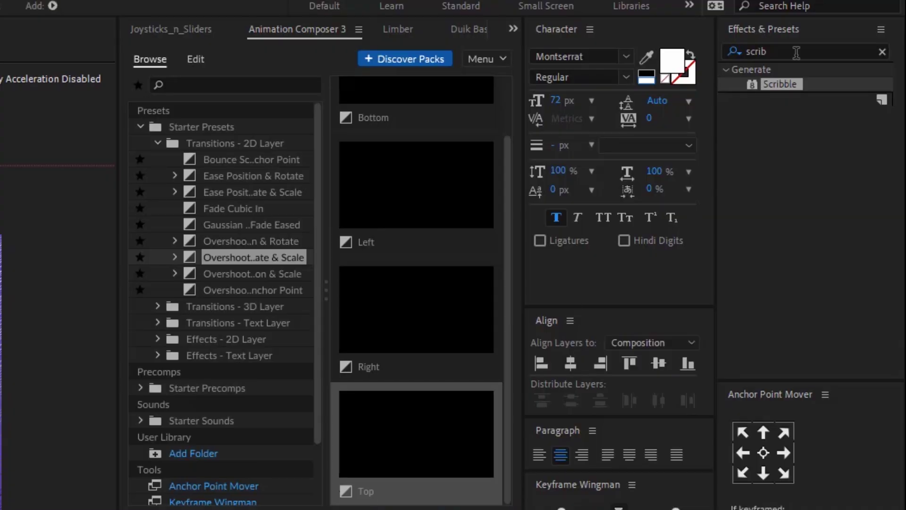
Apply a Drop Shadow effect to the first lightning bolt, Shape Layer 1, with a distance of 58.
click(796, 53)
text(drop)
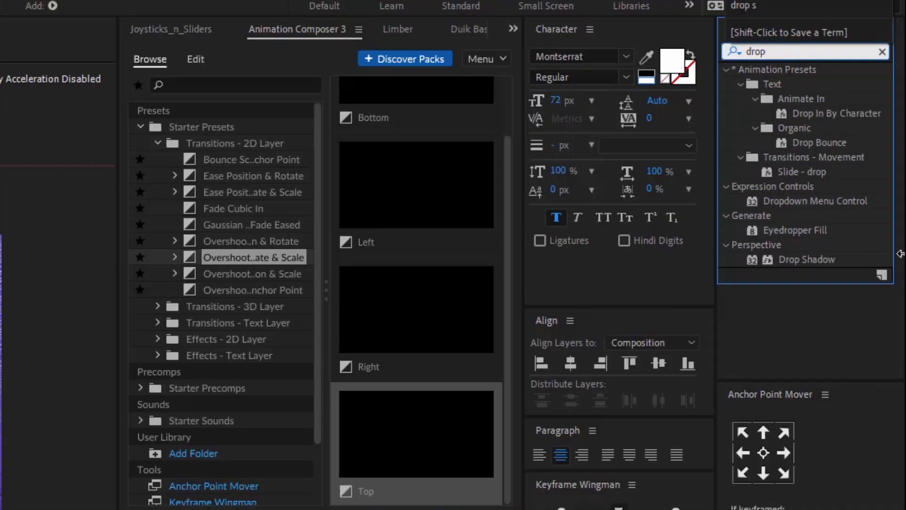
double_click(810, 260)
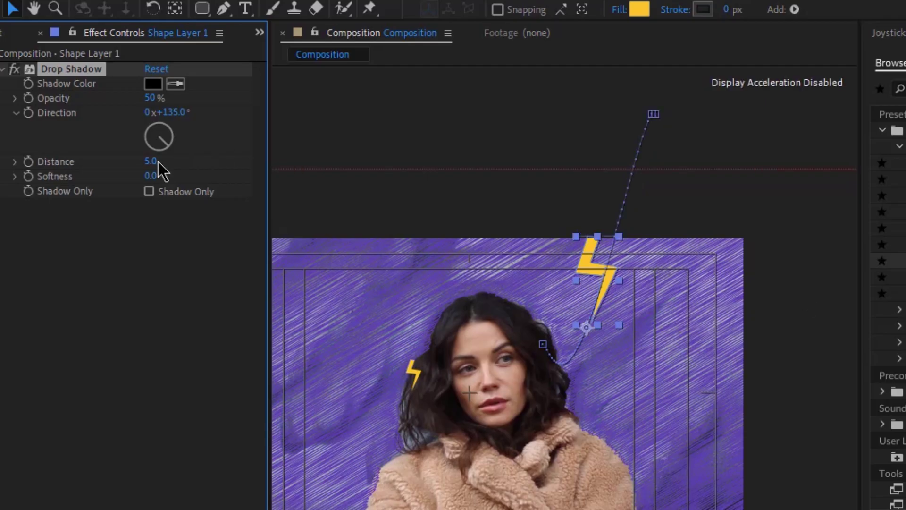
drag(171, 160, 181, 157)
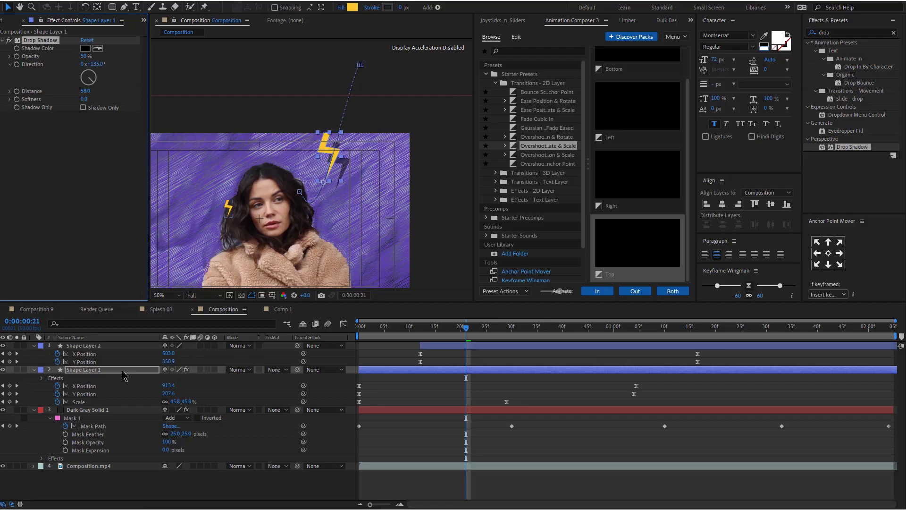
Copy the same Drop Shadow effect onto the second lightning bolt, Shape Layer 2, and preview the animation.
click(98, 346)
key(ctrl+v)
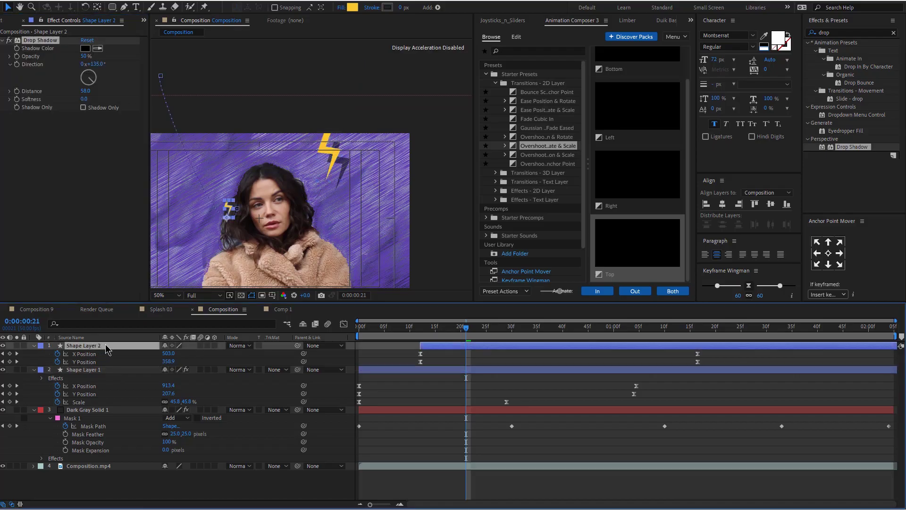
key(space)
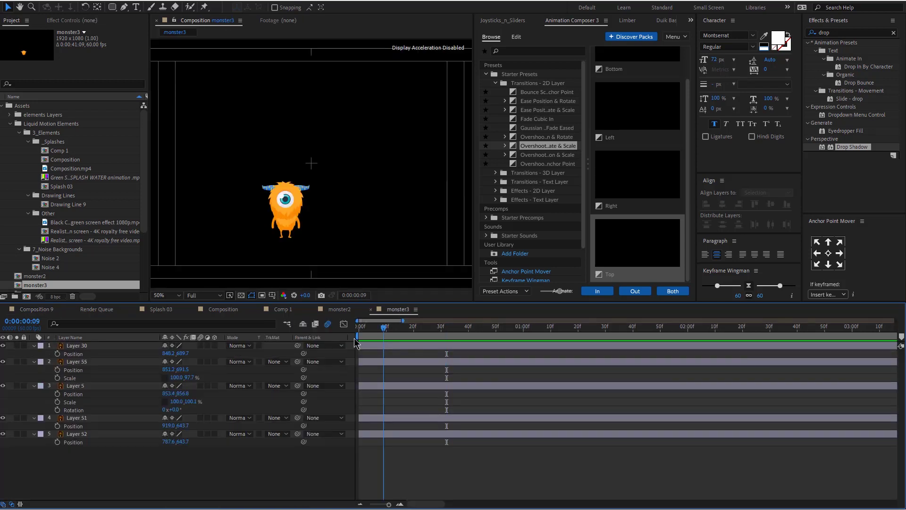
Rename the layers of the monster3 composition, in stacking order, as Pupil, Eye, Body, Horn and Horn.
click(94, 346)
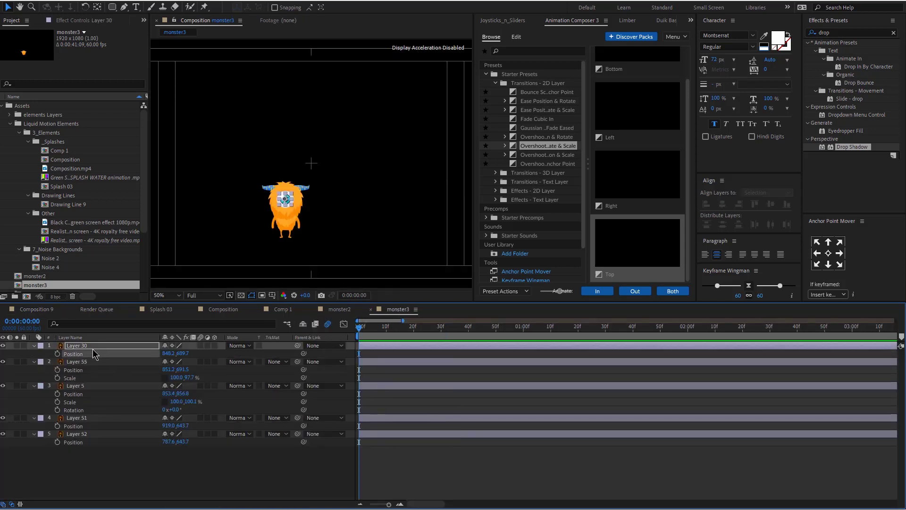
right_click(87, 348)
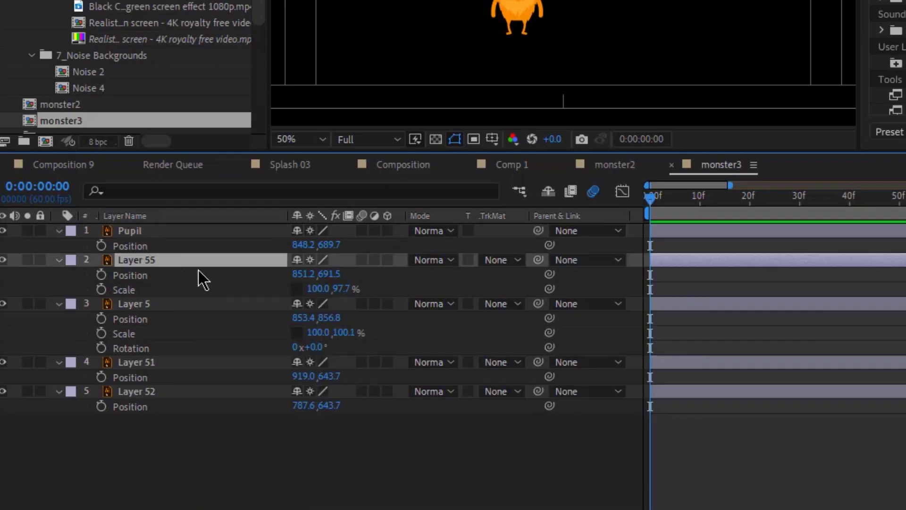
key(Return)
text(Eye)
click(145, 305)
text(Body)
click(127, 364)
text(Horn)
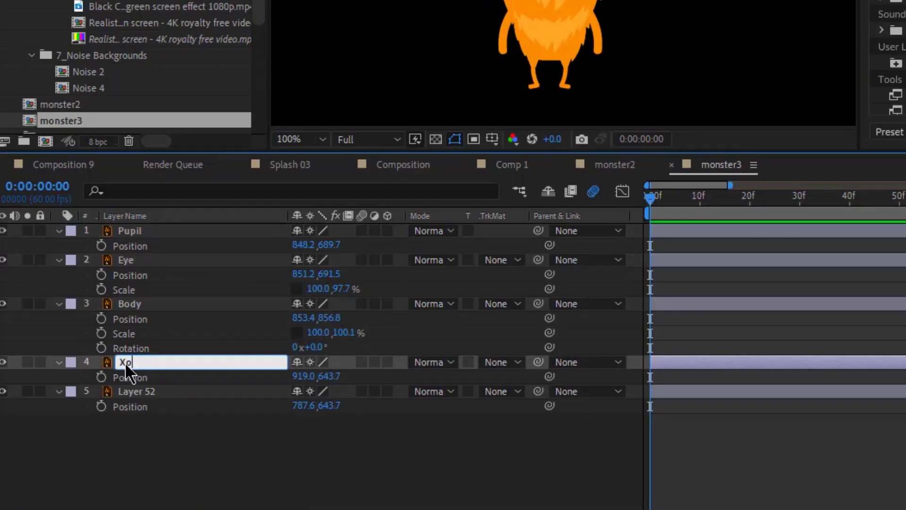
click(126, 392)
text(Horn)
Parent both Horn layers and the Eye to the Body, and parent the Pupil to the Eye.
shift+click(129, 362)
drag(538, 362, 137, 311)
click(127, 260)
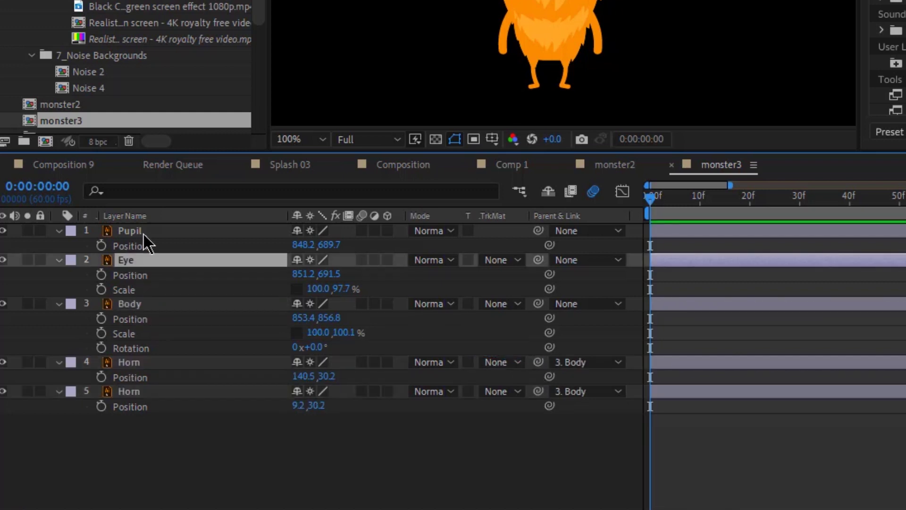
shift+click(141, 232)
drag(538, 260, 236, 307)
drag(538, 230, 169, 263)
click(169, 264)
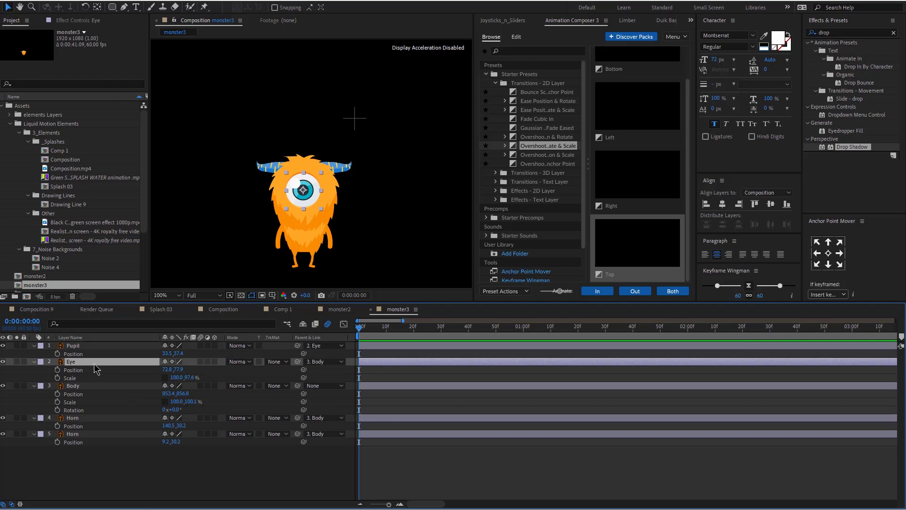
Add first-frame keyframes for every shown position, scale and rotation property of the monster's layers.
click(57, 353)
drag(57, 370, 57, 442)
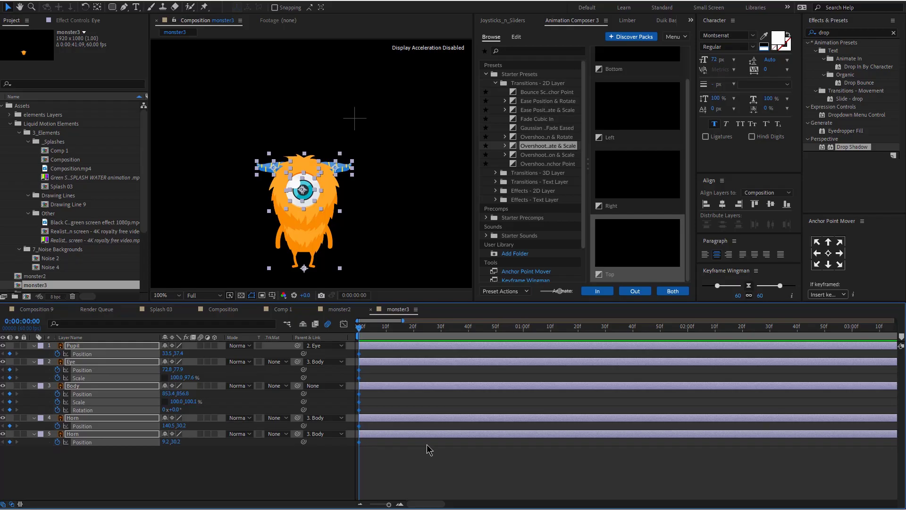
click(416, 467)
Ease all of the monster's keyframes and move them to 0:00:00:56.
drag(389, 504, 387, 504)
drag(372, 350, 350, 491)
drag(360, 353, 426, 355)
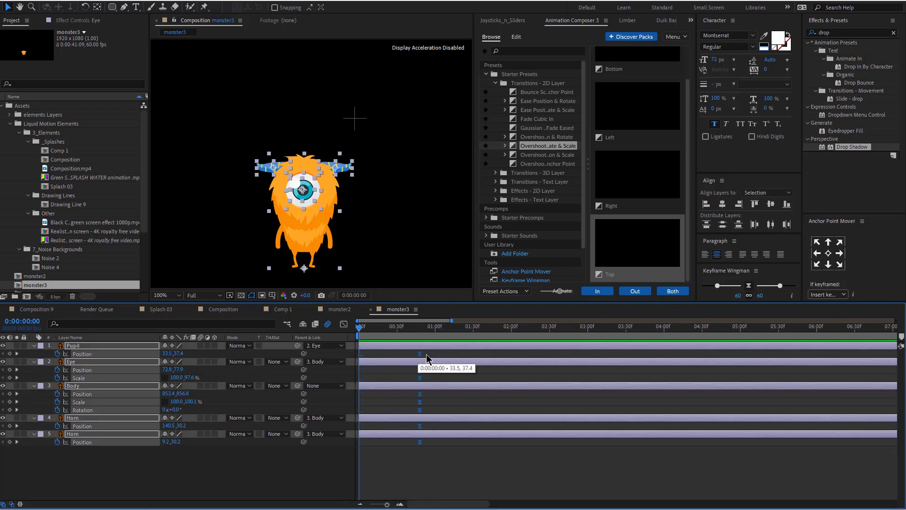
click(405, 471)
At the first frame, lower the Body's position to 853.4, 953.8 and the Eye's to 72.8, 97.9.
click(84, 386)
drag(323, 207, 324, 246)
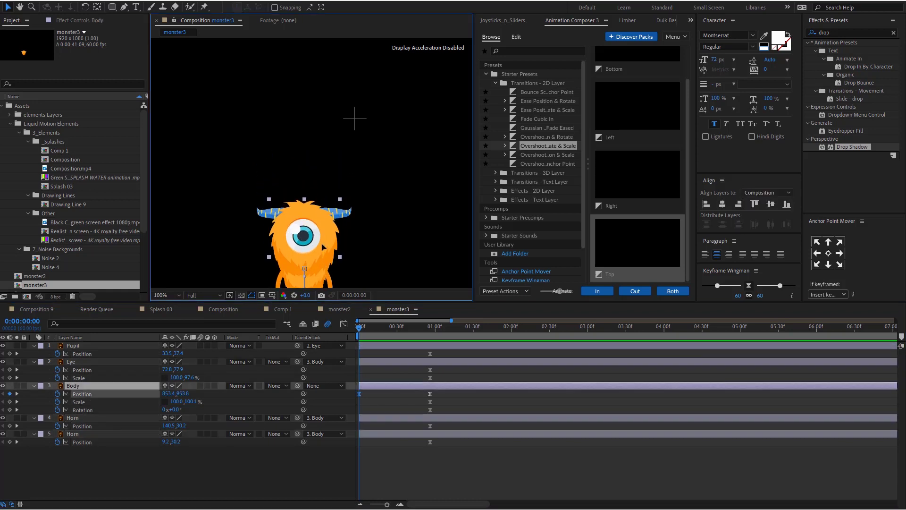
click(97, 362)
drag(176, 371, 189, 367)
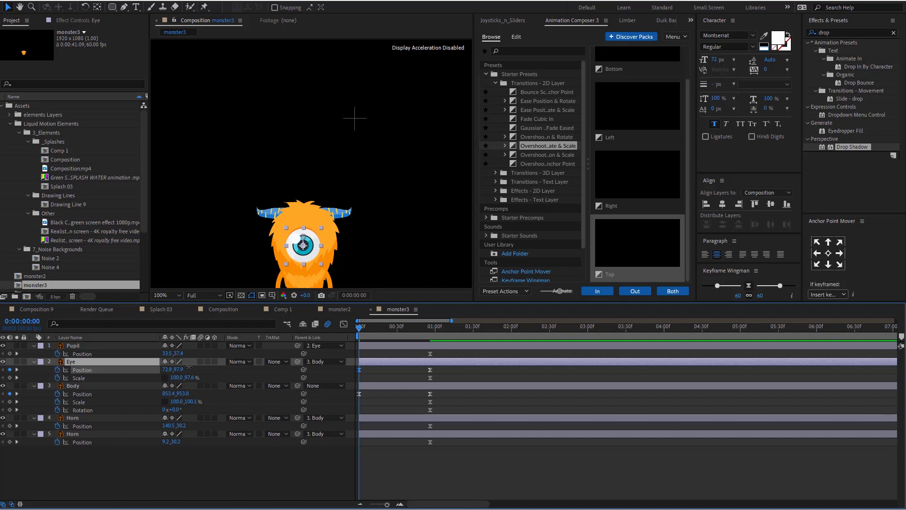
At the first frame, set both horns' Y position to 27.2 and the Pupil's position to 33.5, 52.4.
click(114, 418)
shift+click(104, 434)
drag(181, 426, 179, 426)
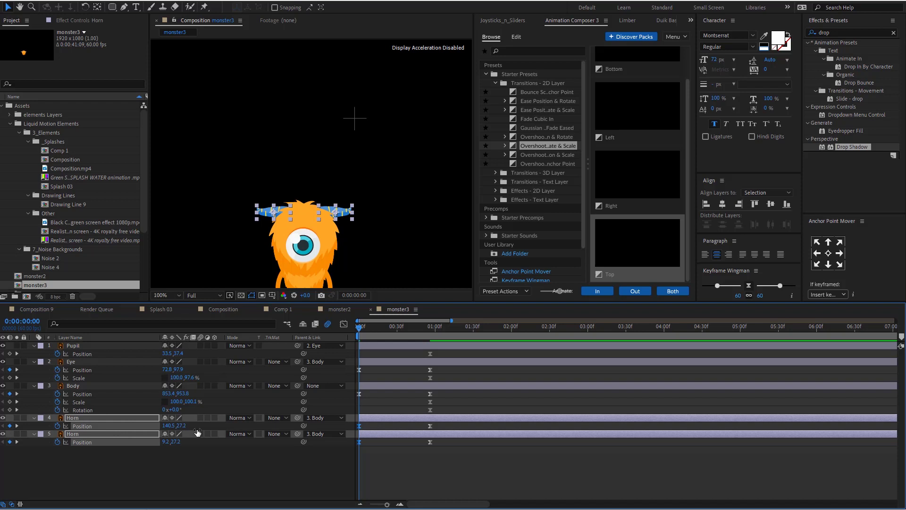
click(86, 346)
drag(179, 354, 186, 353)
click(449, 465)
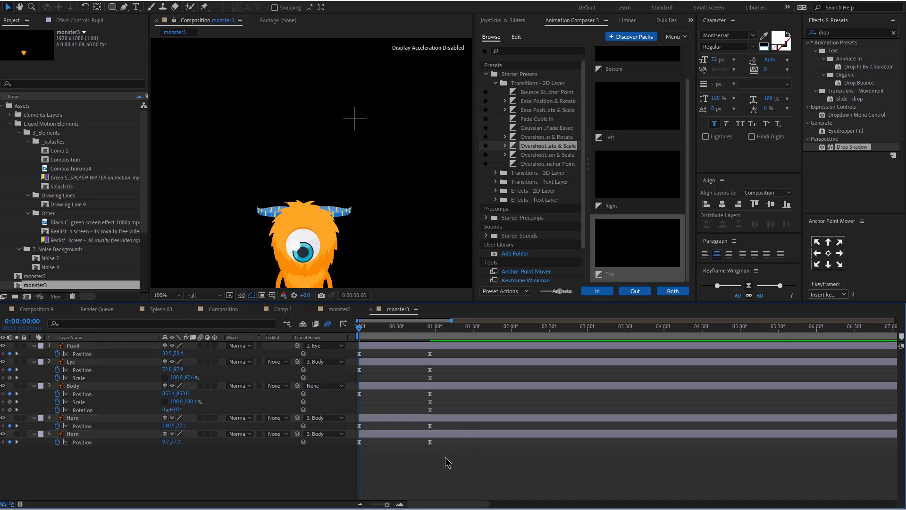
Shorten the monster's rise by moving all its ending keyframes to 0:00:00:26.
drag(531, 455, 428, 371)
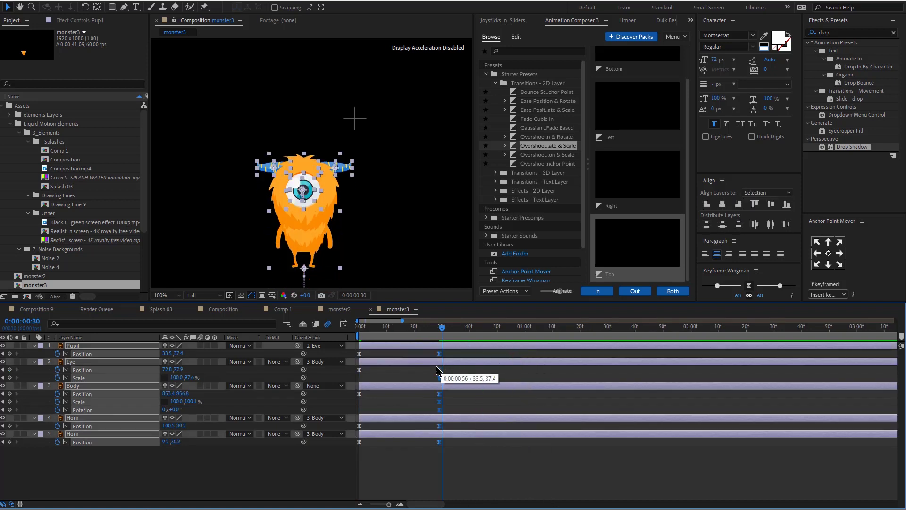
click(508, 330)
click(490, 378)
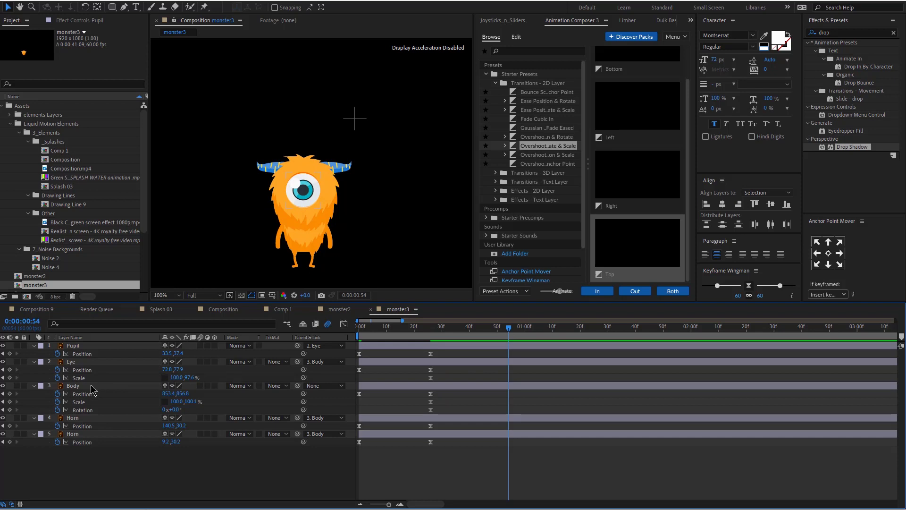
Lower the Body at 0:00:00:54 and to 853.4, 1016.8 at the first frame, and preview the animation.
click(90, 385)
drag(312, 218, 321, 266)
key(Home)
key(space)
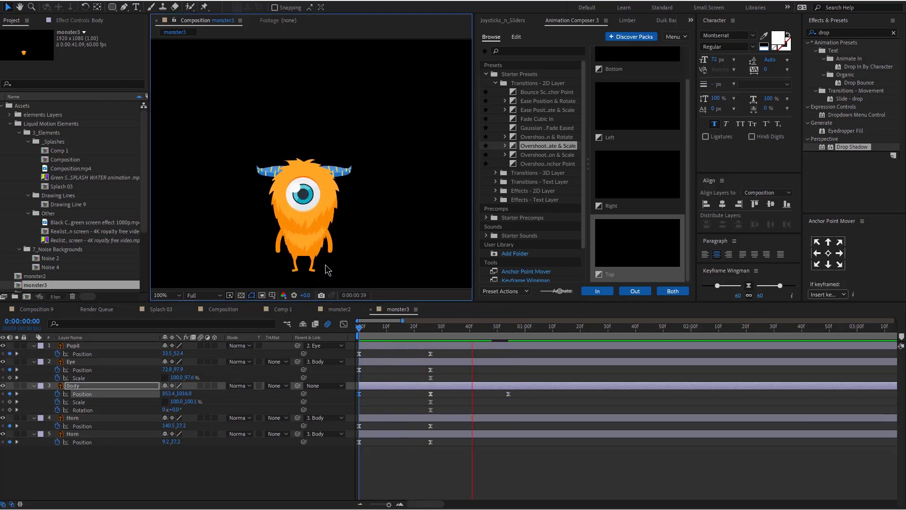
key(space)
Move all monster keyframes after the first frame earlier, starting them at about 0:00:00:16.
drag(414, 348, 538, 469)
drag(430, 357, 400, 363)
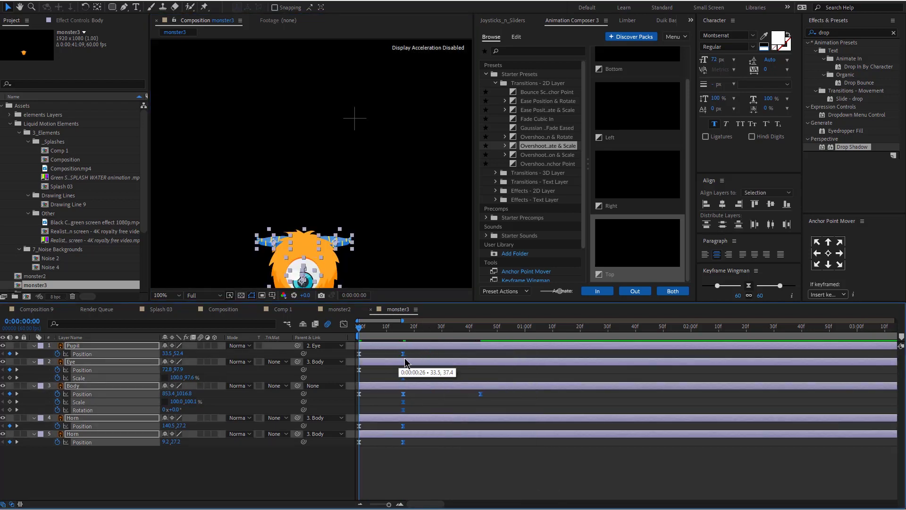
Move the Body's final Position keyframe to 0:00:00:31 and preview the animation.
click(438, 400)
key(space)
drag(436, 394, 445, 393)
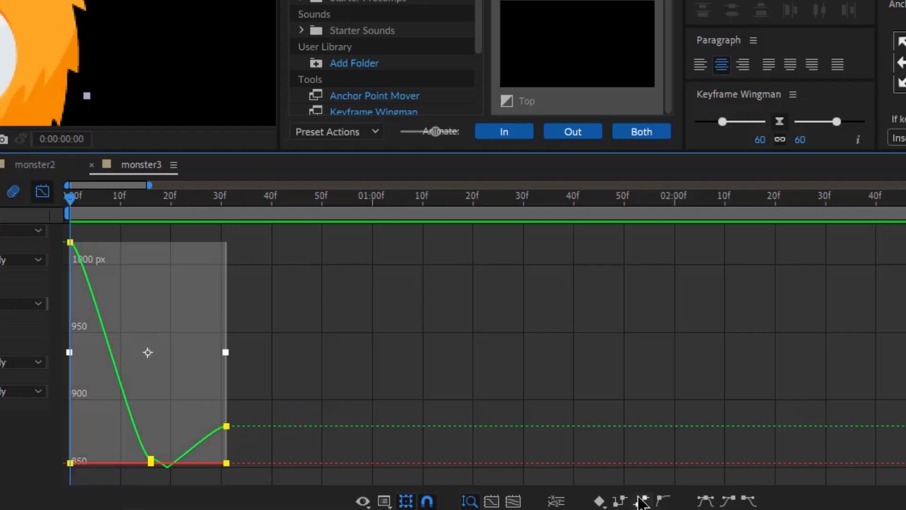
Separate the Body's position dimensions, reshape the Y Position curve in the graph editor for a smoother rise and settle, and preview it.
click(150, 460)
drag(154, 458, 147, 283)
drag(73, 278, 93, 266)
drag(124, 290, 113, 297)
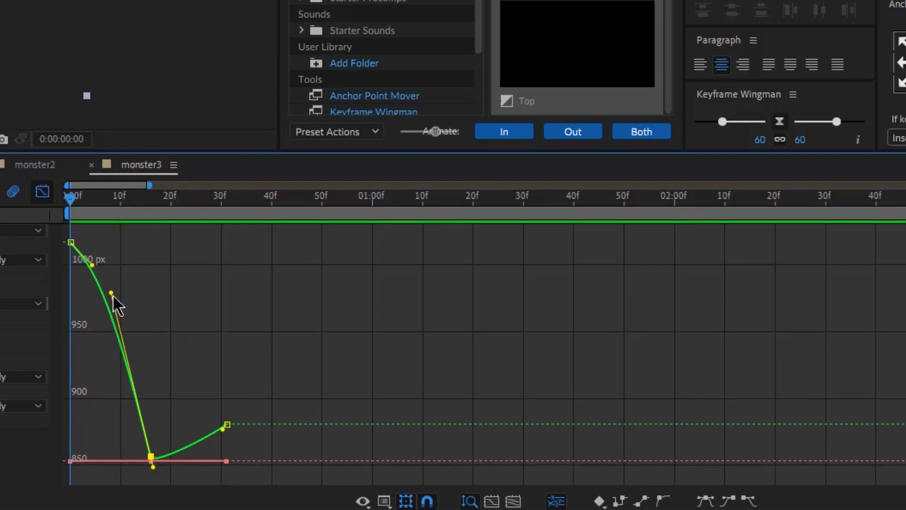
key(space)
drag(222, 429, 193, 412)
key(space)
key(space)
key(space)
key(space)
click(42, 192)
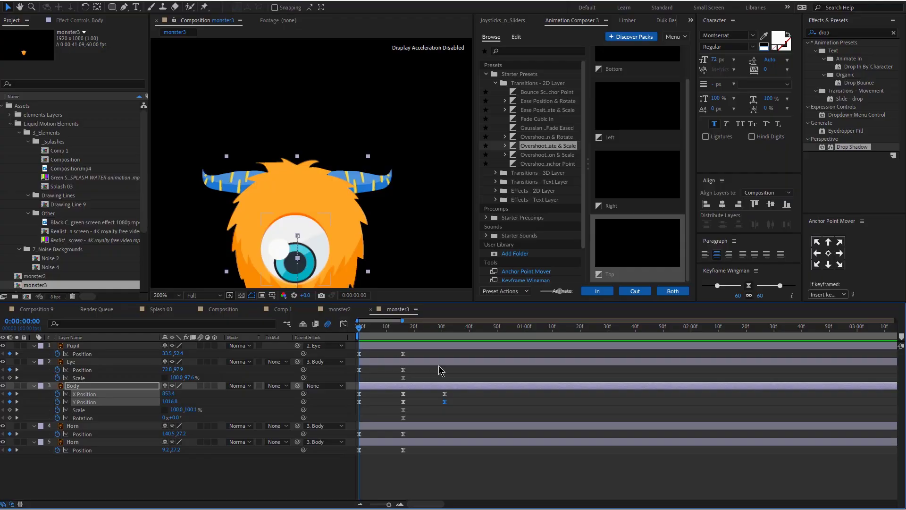
At 0:00:00:16, set the Eye's position to 72.8, 64.9 and lower both horns to a Y position of 53.2.
drag(400, 331, 404, 334)
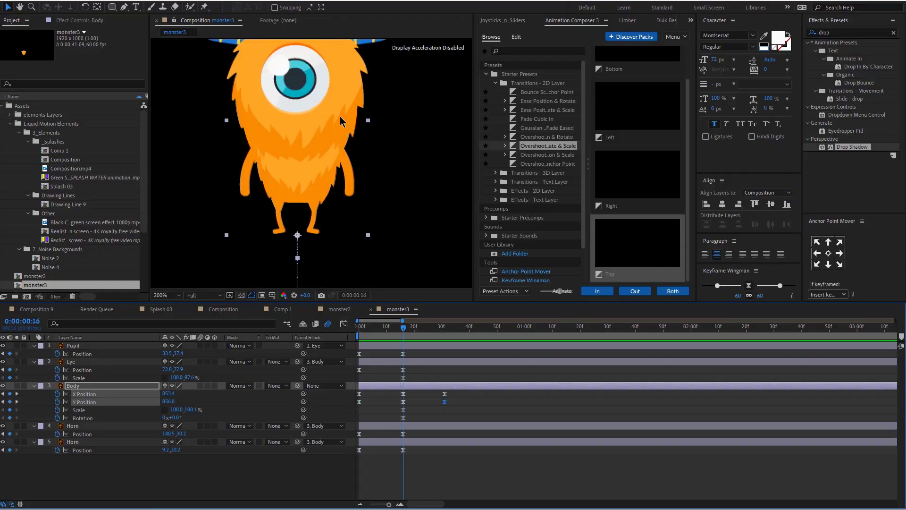
drag(341, 122, 330, 178)
key(v)
click(96, 362)
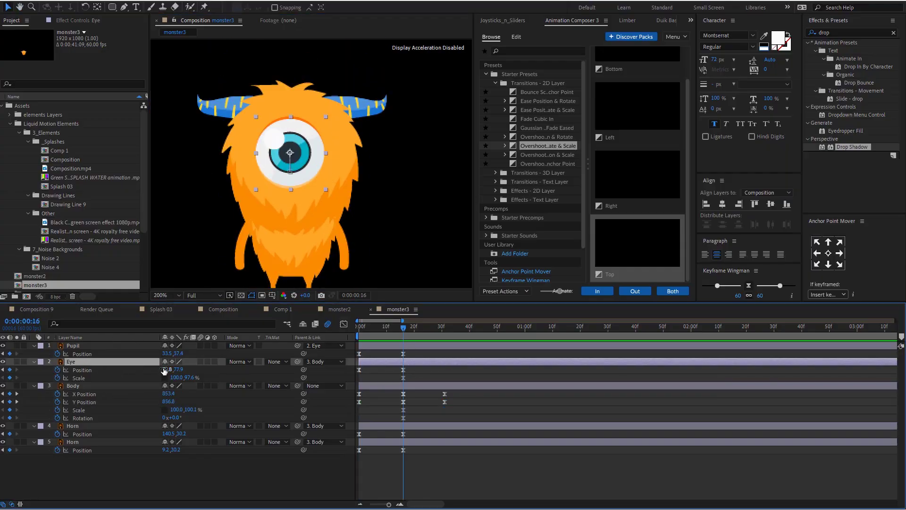
drag(177, 369, 163, 370)
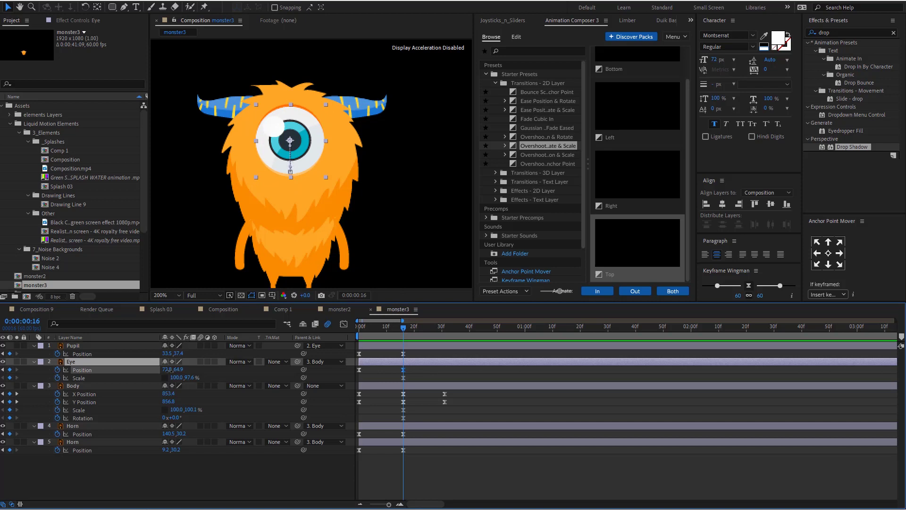
click(96, 426)
shift+click(90, 442)
drag(363, 108, 363, 129)
At 0:00:00:31, set both horns' Y position to 31.7 and the Eye's position to 72.8, 82.9.
click(445, 327)
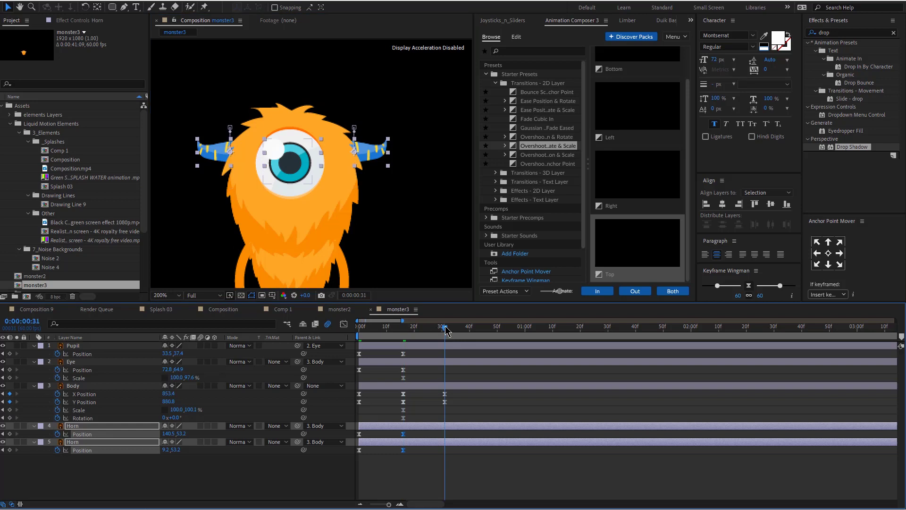
drag(371, 155, 368, 133)
click(306, 143)
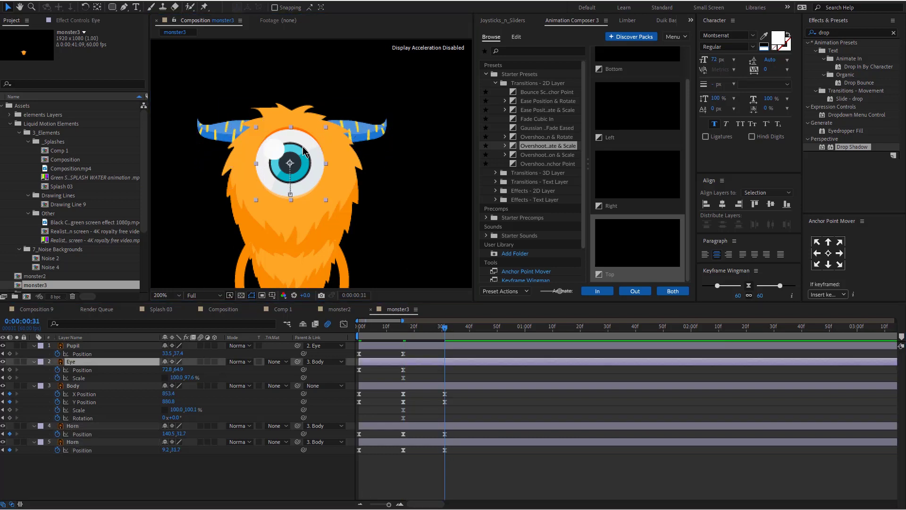
drag(317, 147, 319, 165)
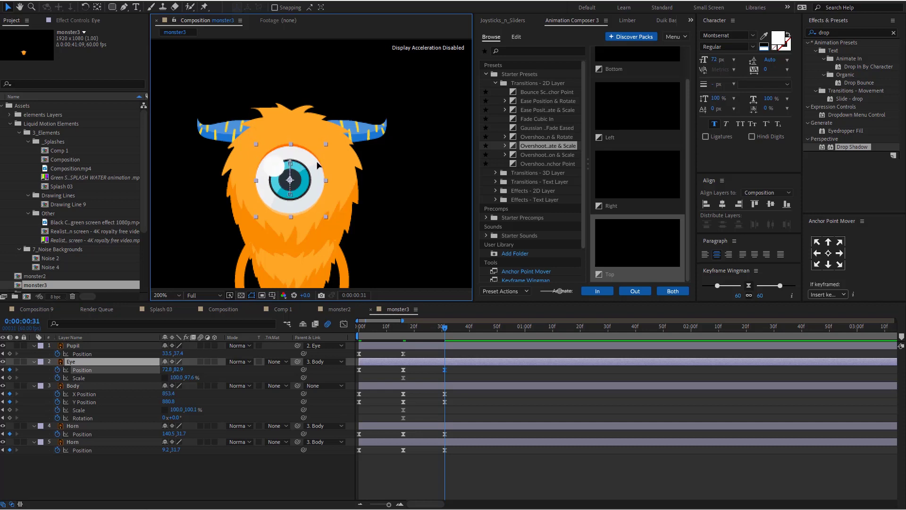
Add a Pupil position keyframe at 0:00:00:31, and set the Pupil's position to 33.5, 22.6 at 0:00:00:16.
click(431, 346)
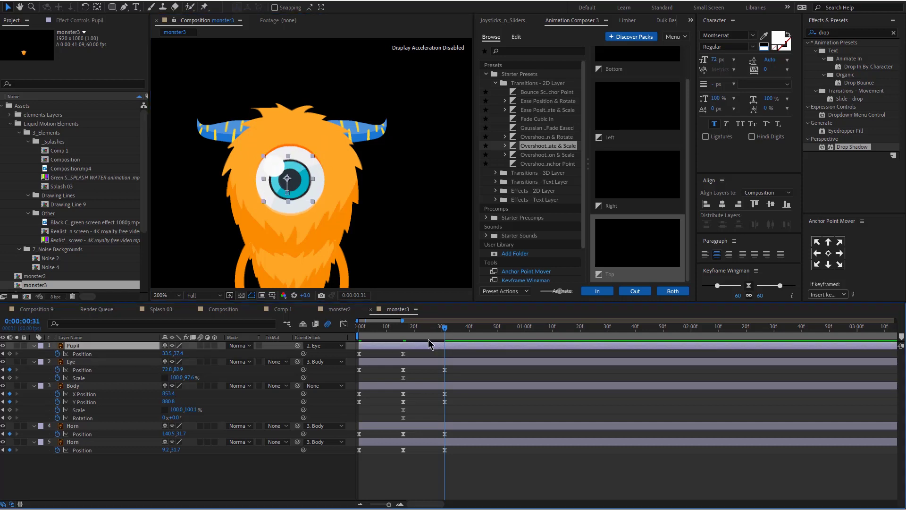
click(9, 353)
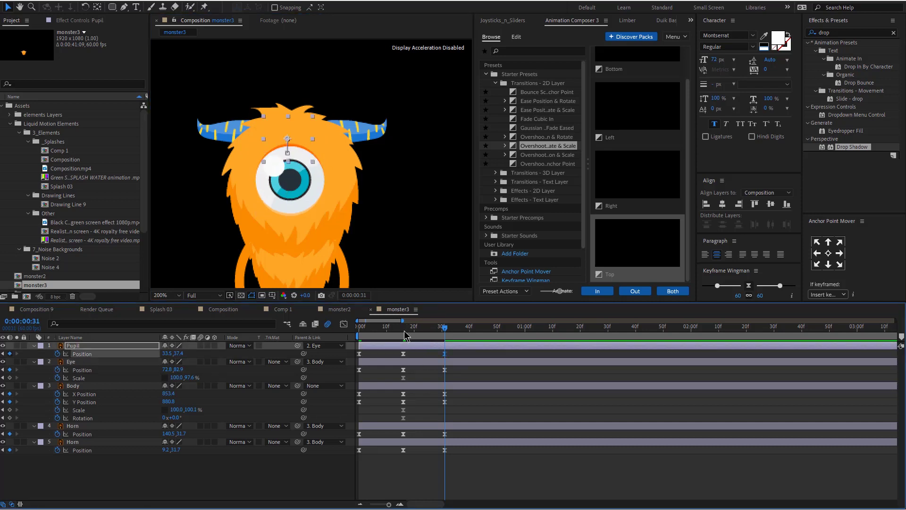
click(404, 329)
drag(301, 143, 301, 140)
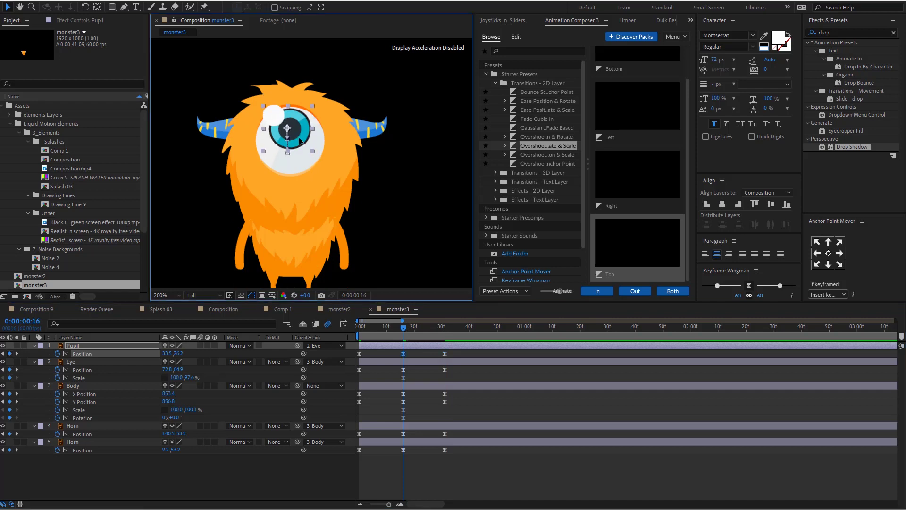
key(Up)
key(Up)
key(Up)
key(Up)
key(Up)
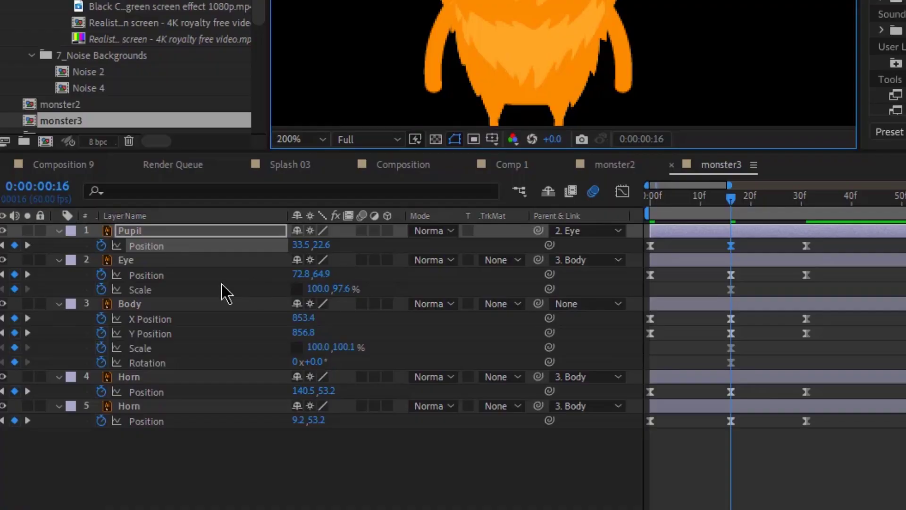
Duplicate the Eye layer and remove the Position and Scale keyframes from the copy.
click(97, 363)
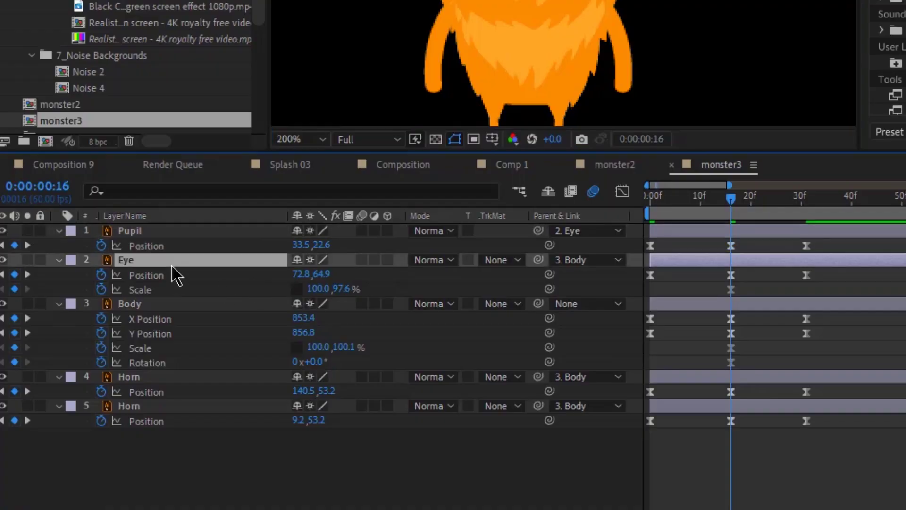
key(ctrl+d)
click(56, 368)
click(56, 376)
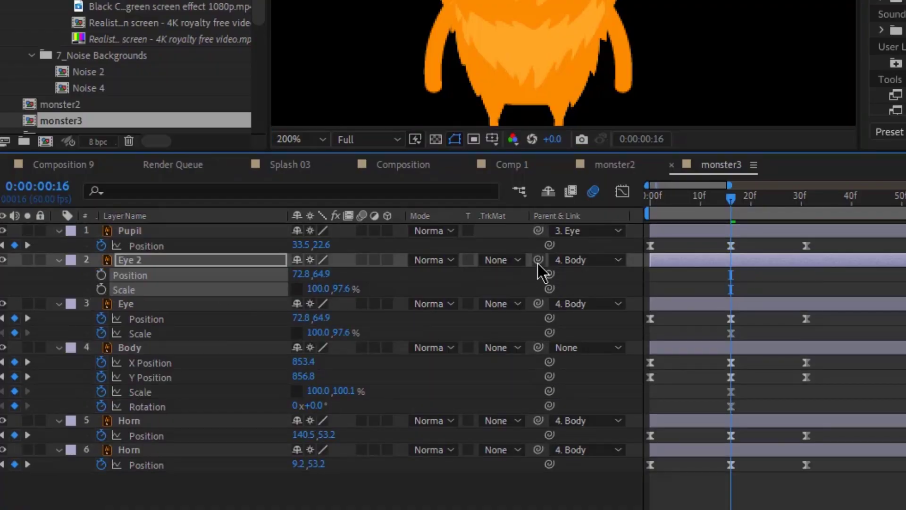
Parent Eye 2 to the Eye layer and move it above the Pupil in the layer stack.
drag(538, 261, 225, 310)
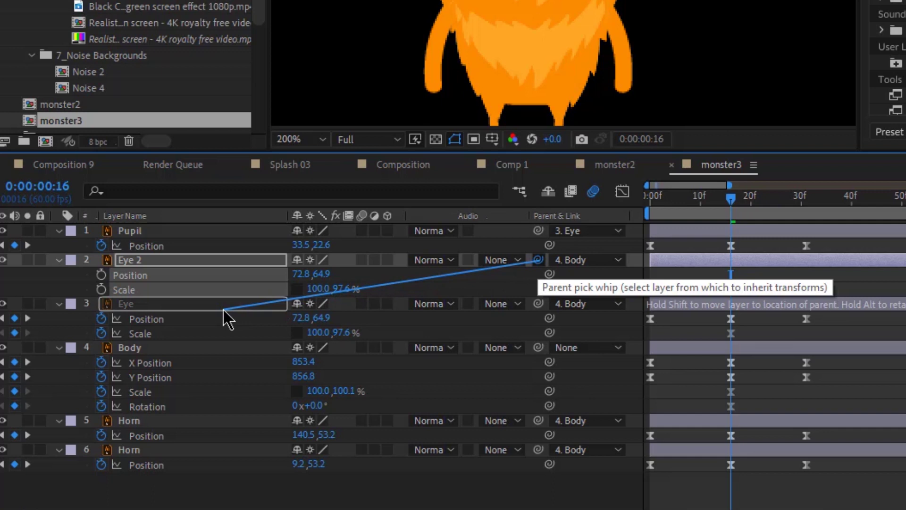
drag(229, 319, 225, 313)
drag(184, 260, 178, 239)
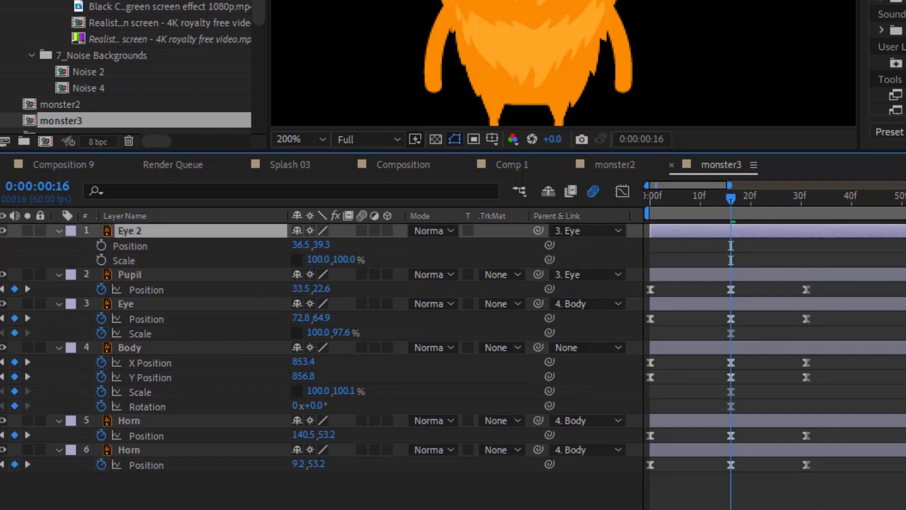
Use Eye 2 as the Pupil's alpha matte, collapse Eye 2's properties, and preview the animation from the first frame.
click(502, 275)
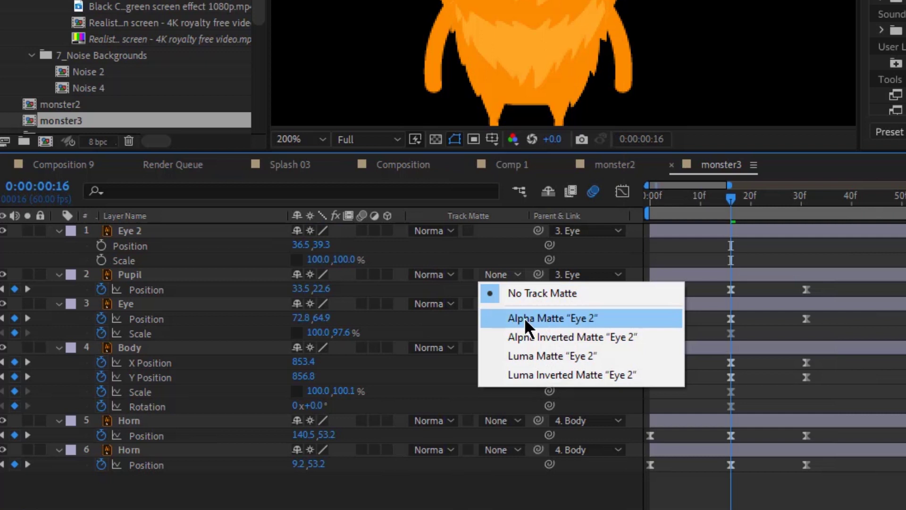
click(525, 319)
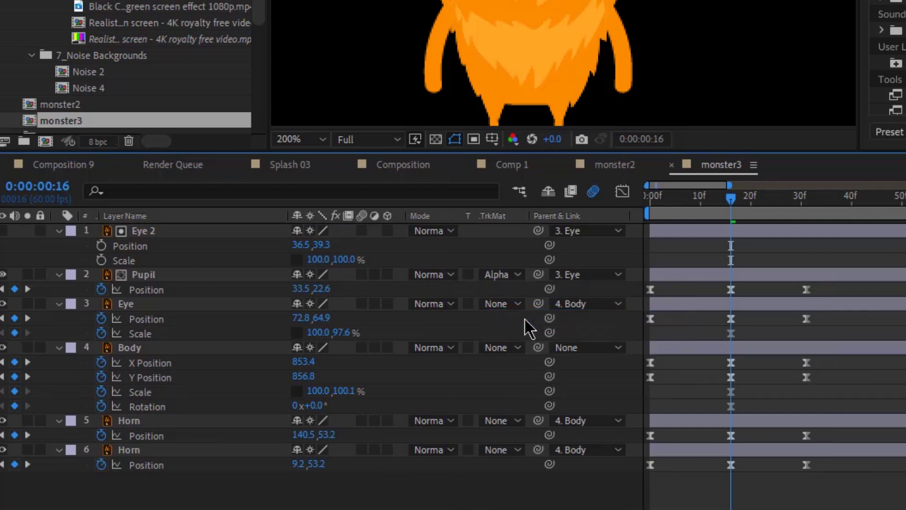
key(Home)
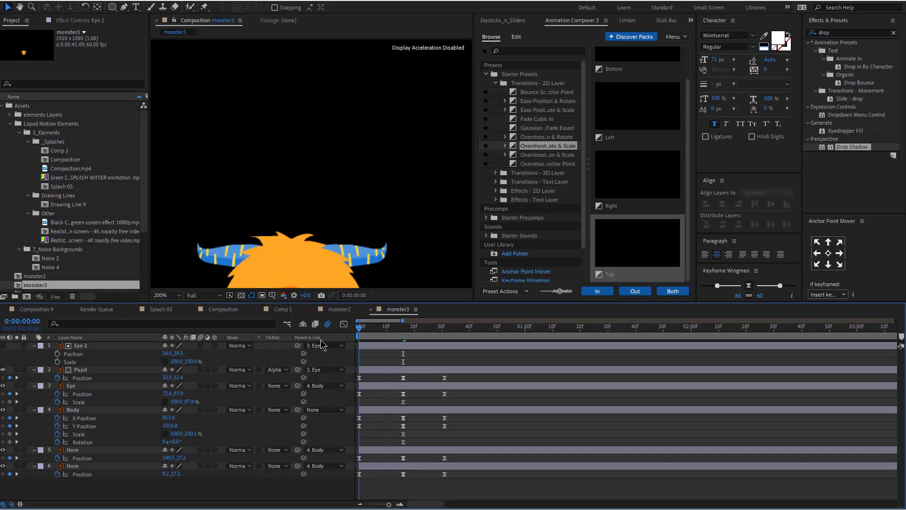
click(34, 346)
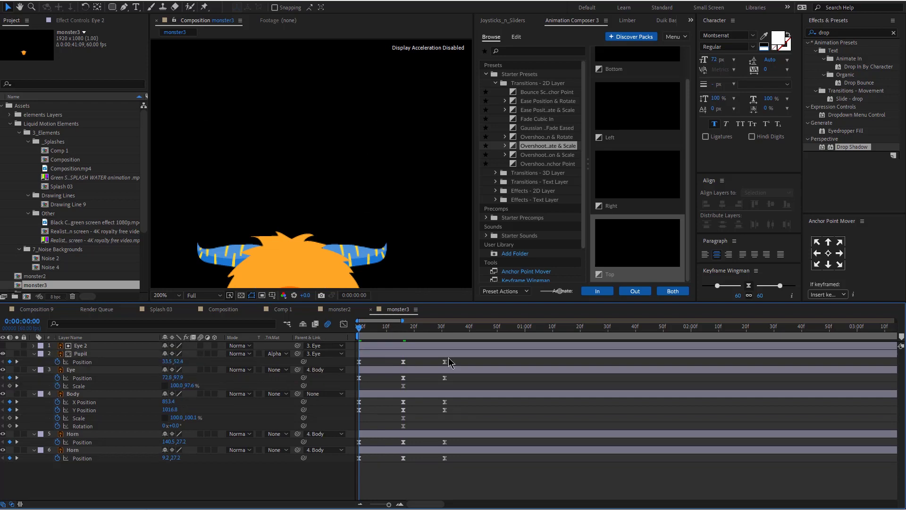
key(space)
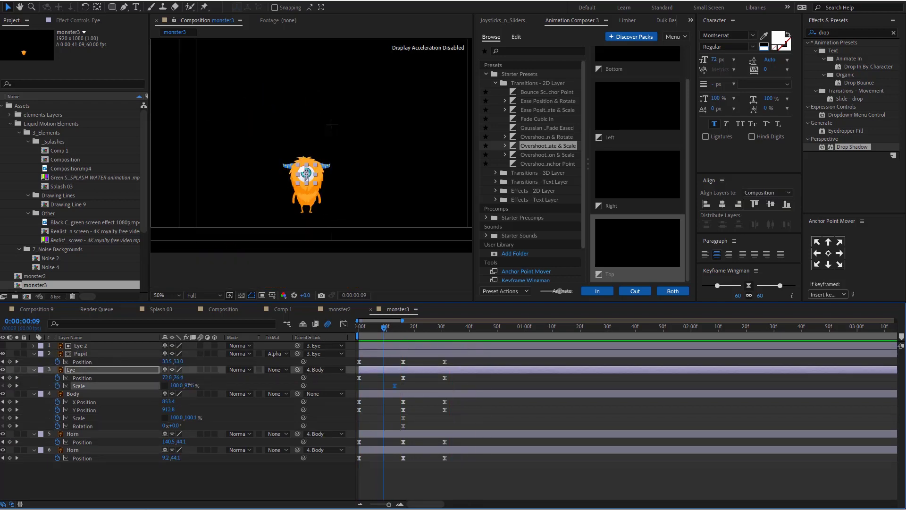
Set the Eye's vertical scale to 5% and hold the closed eye between 0:00:00:09 and 0:00:00:11.
click(190, 385)
text(5)
key(Return)
drag(392, 504, 392, 505)
drag(595, 385, 619, 386)
click(10, 386)
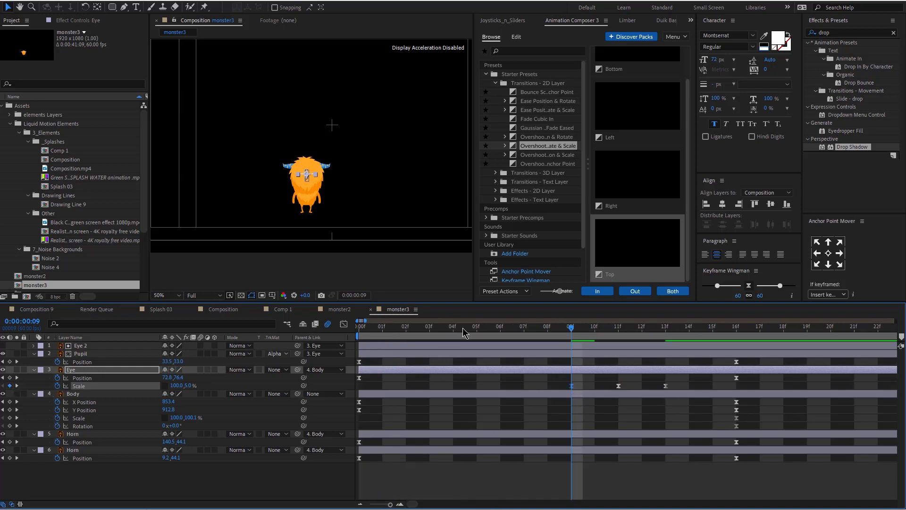
Set the Eye's vertical scale to 100% at 0:00:00:07 and preview the blink.
click(532, 335)
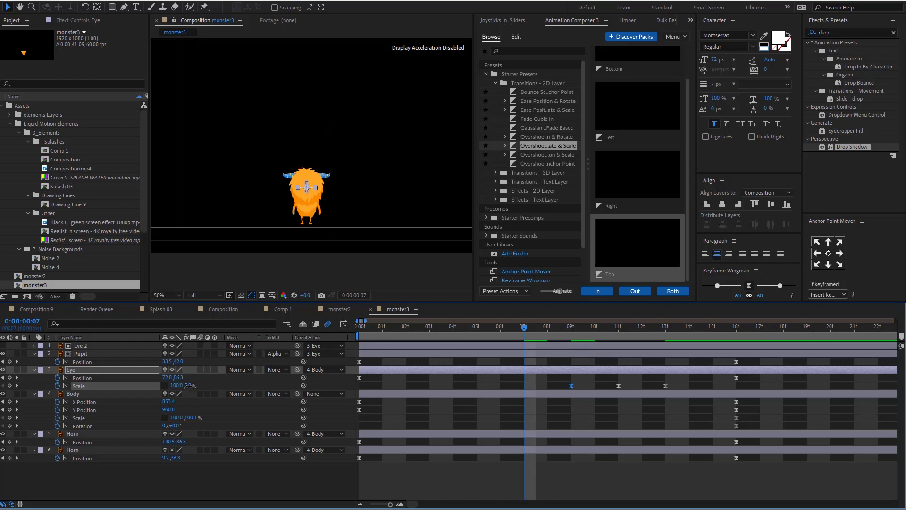
key(Return)
key(space)
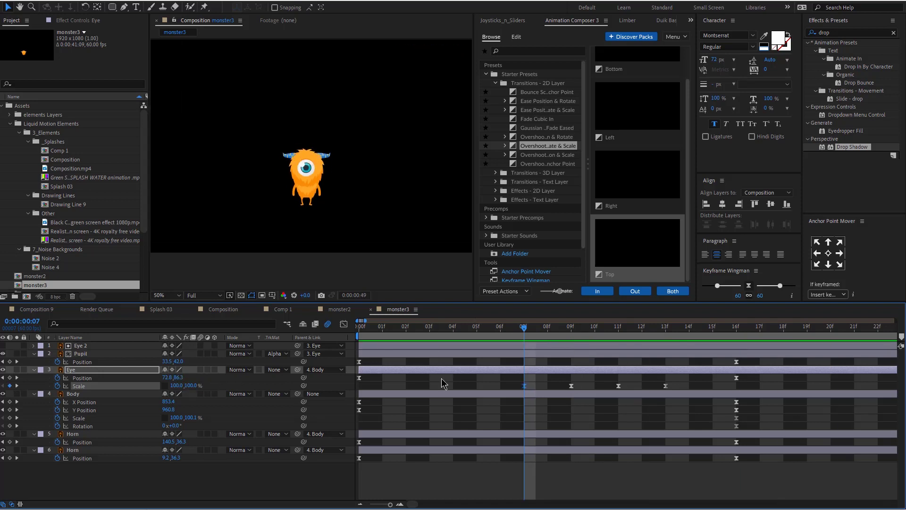
Add keyframes at 0:00:00:42 for all animated properties of the Pupil, Eye, Body and both horns.
click(9, 361)
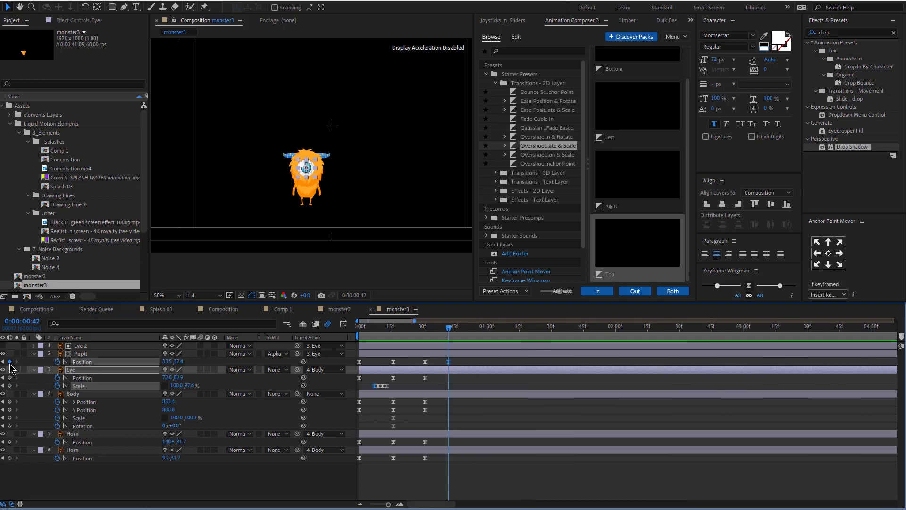
drag(10, 378, 12, 472)
click(13, 473)
Tilt the Body slightly counterclockwise with a Rotation keyframe at 0:00:00:57.
drag(451, 334, 473, 332)
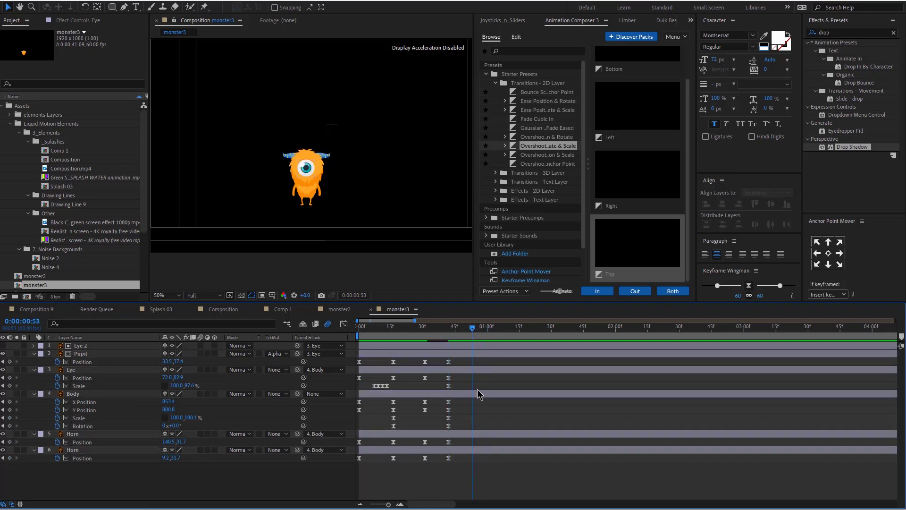
click(478, 395)
key(slash)
click(481, 332)
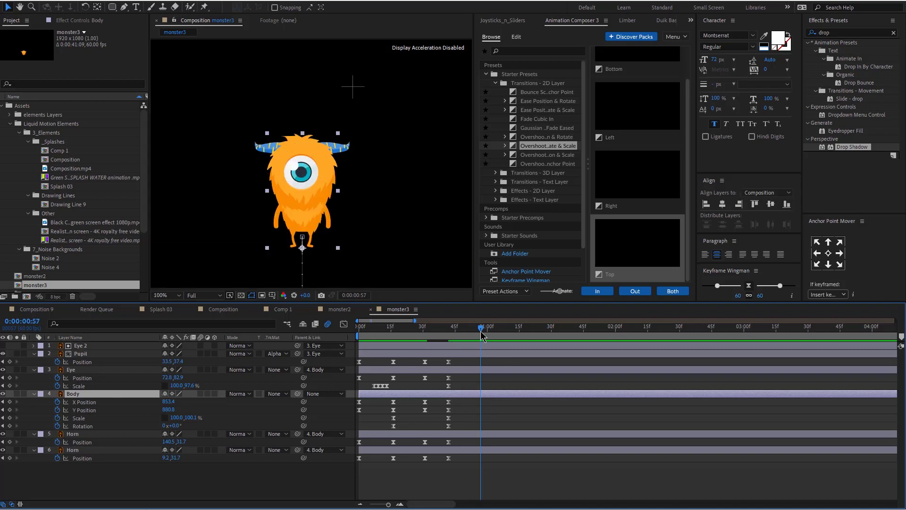
drag(175, 426, 169, 426)
At 0:00:00:57, shift both horns and the Pupil slightly to follow the Body's tilt.
key(period)
drag(218, 136, 211, 139)
drag(312, 118, 298, 116)
click(278, 186)
drag(278, 187, 283, 175)
Copy the Eye's blink Scale keyframes and paste them at 0:00:00:47.
click(432, 328)
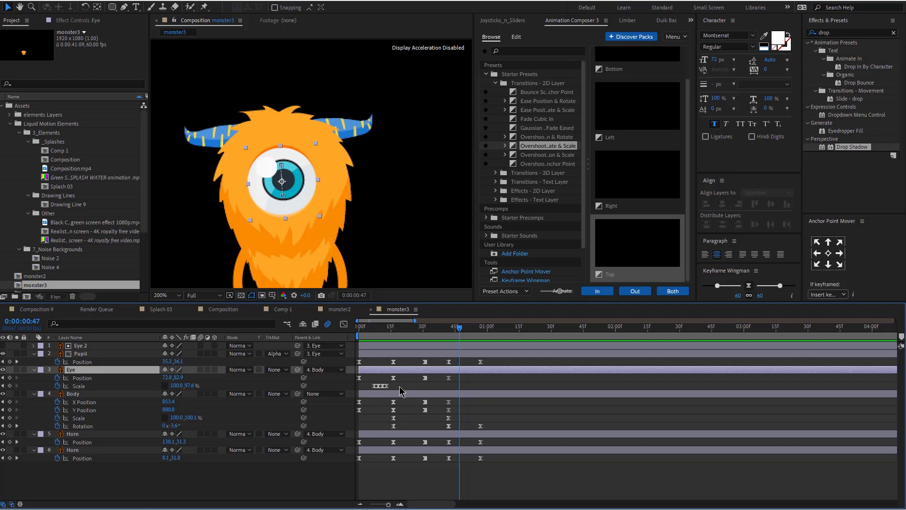
drag(400, 387, 361, 390)
key(ctrl+c)
key(ctrl+v)
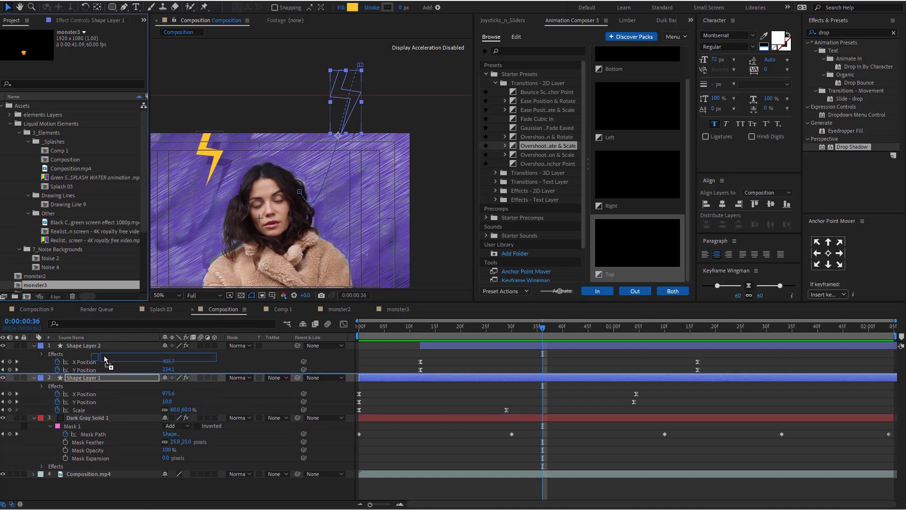
Add monster3 above all layers in the Composition comp, scale it down, and move it beside the woman at 0:00:01:13.
drag(104, 356, 106, 344)
scroll(267, 244, up, 2)
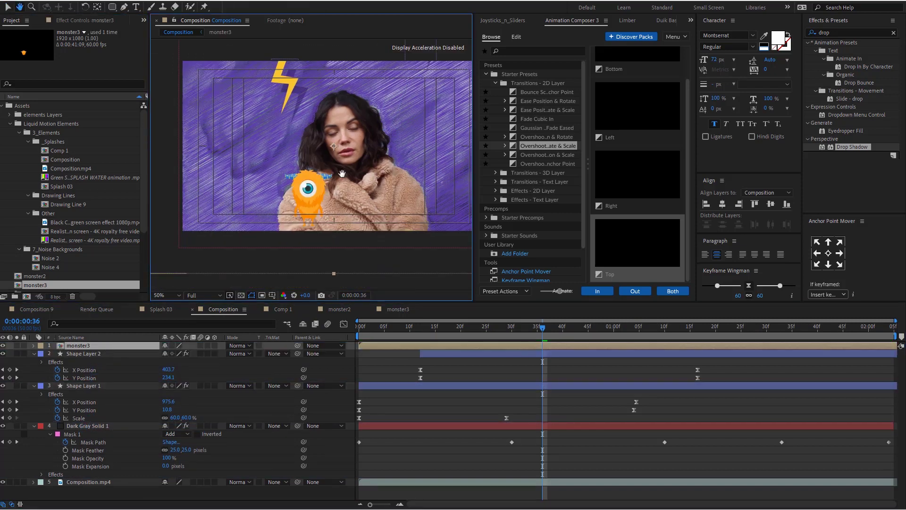
key(v)
drag(542, 328, 679, 327)
key(s)
drag(175, 353, 158, 354)
drag(328, 181, 255, 231)
Rotate the monster3 layer to -26° and reposition it against the edge of the woman's coat.
key(r)
mouse_move(174, 354)
mouse_down()
mouse_move(180, 360)
mouse_move(163, 358)
mouse_up()
drag(291, 252, 263, 242)
Duplicate Dark Gray Solid 1, then name the copy Mask and the original Scribble.
click(95, 434)
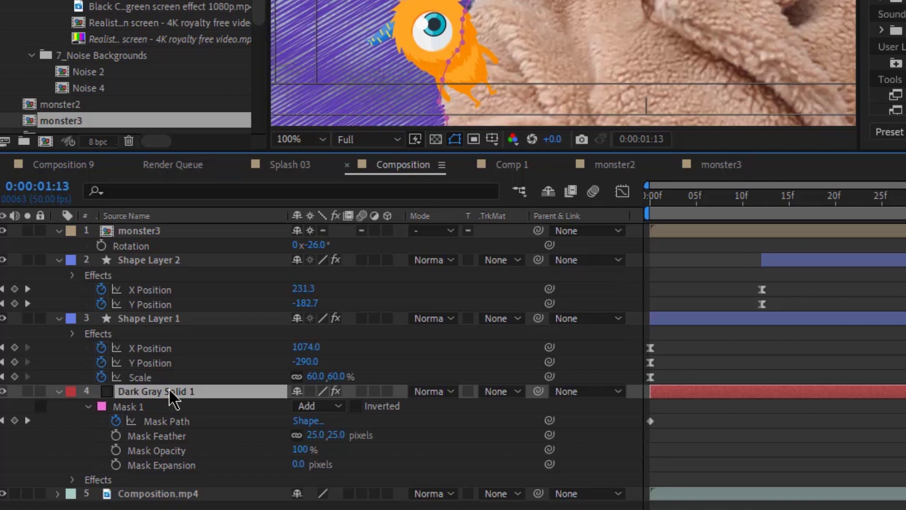
key(ctrl+d)
key(Return)
text(Mask)
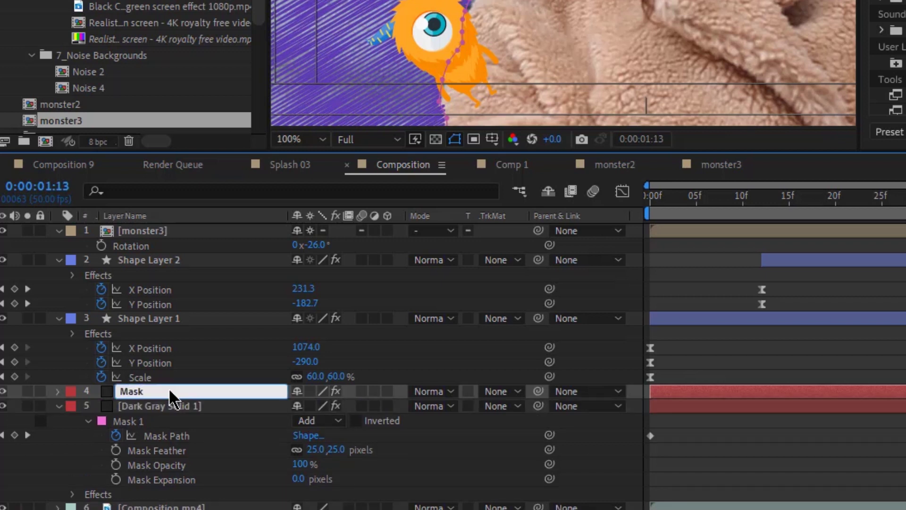
key(Return)
click(176, 407)
key(Return)
text(Scribble)
Invert Mask 1 on the Mask layer and move the layer directly above monster3.
click(142, 391)
click(27, 391)
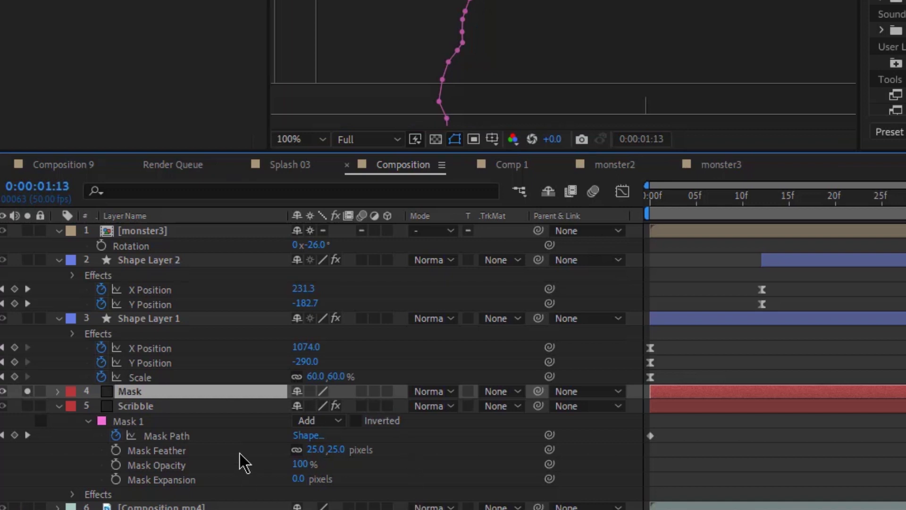
key(m)
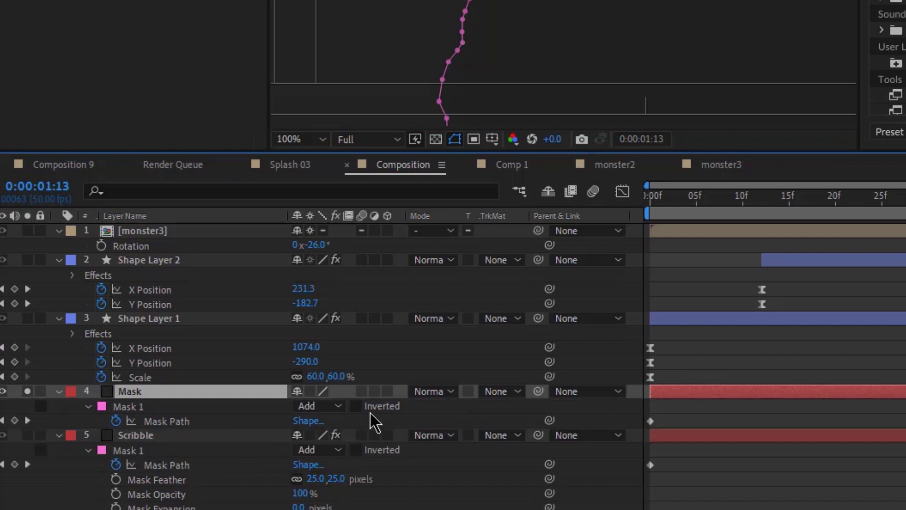
click(27, 391)
drag(165, 398, 180, 234)
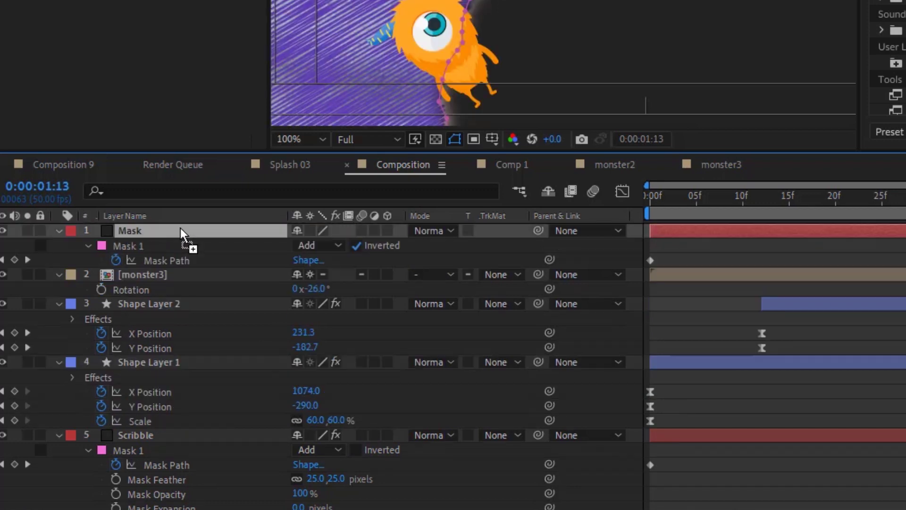
Set the Mask layer's feather to 0 pixels and apply Alpha Inverted Matte "Mask" to monster3.
double_click(89, 245)
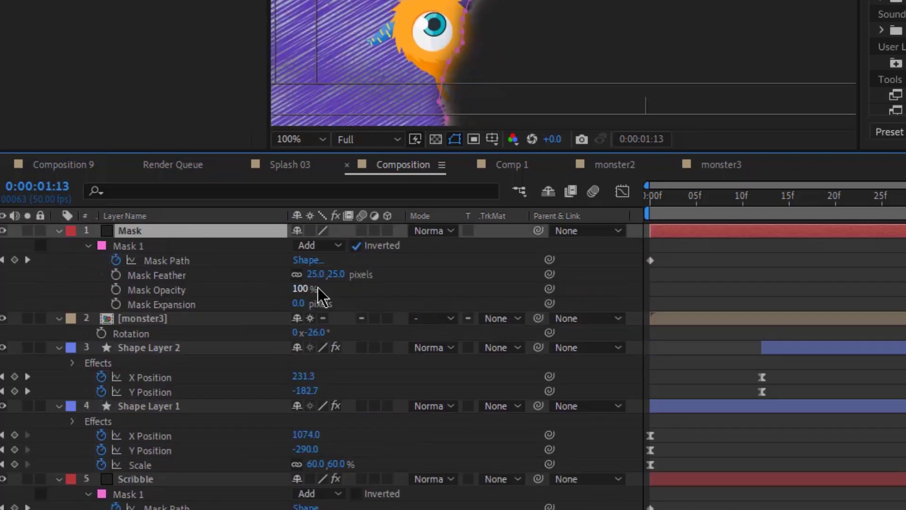
click(336, 274)
text(0)
key(Return)
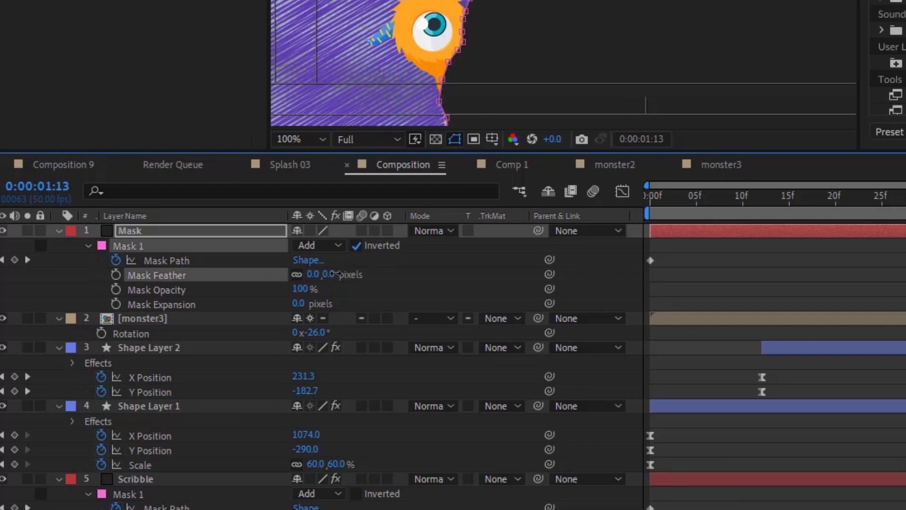
click(488, 321)
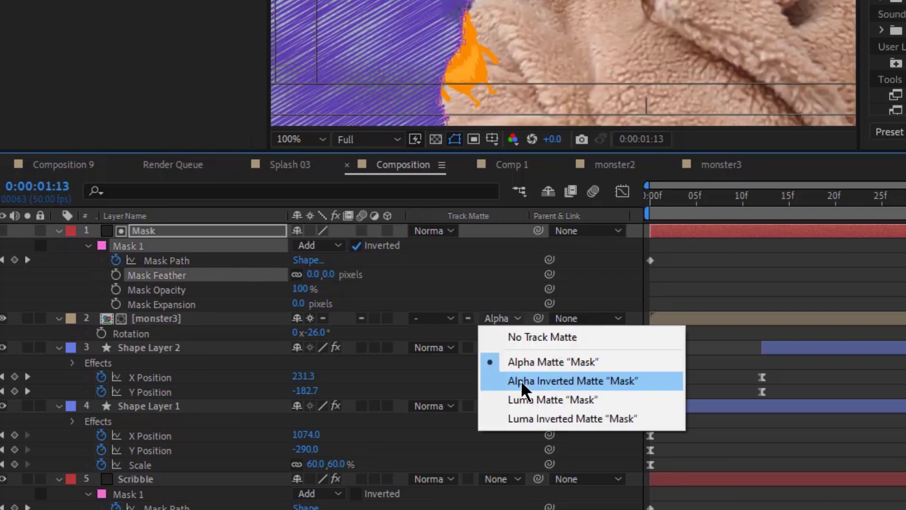
click(521, 381)
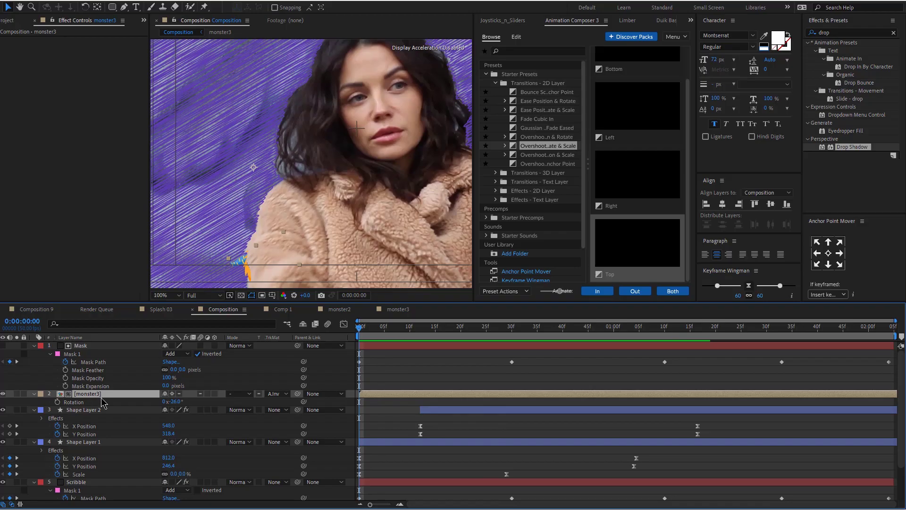
At 0:00:00:17, move monster3's anchor point down beside the coat's edge and set the layer's rotation to -40°.
key(t)
drag(420, 332, 446, 329)
key(y)
drag(254, 167, 251, 230)
key(v)
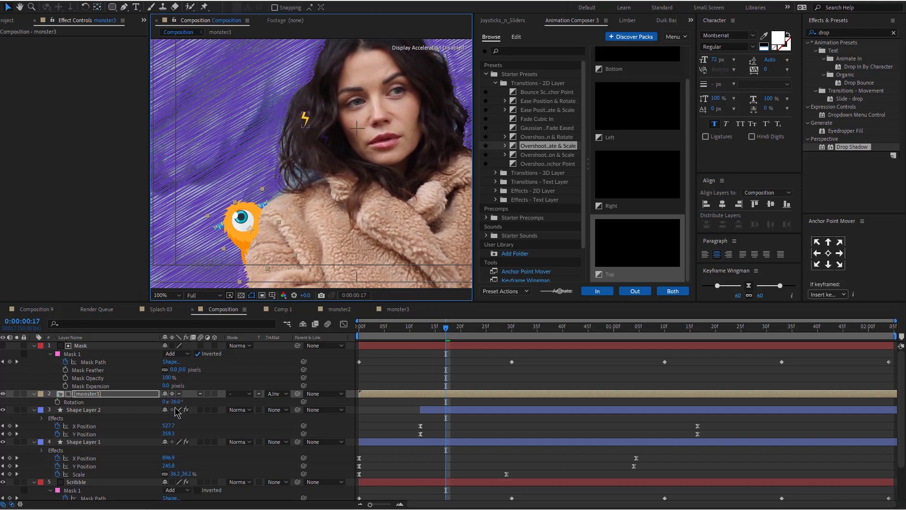
key(r)
drag(169, 402, 168, 401)
drag(271, 223, 268, 223)
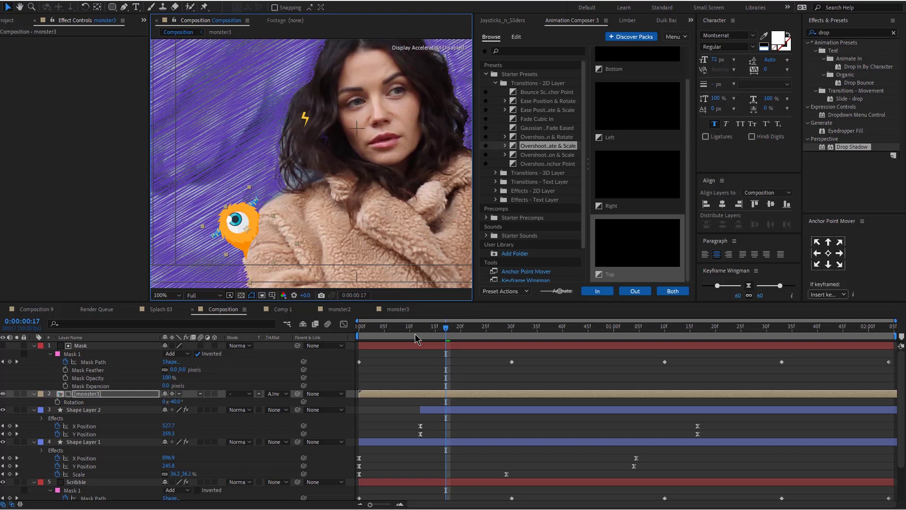
Keyframe monster3's Position and Rotation at 0:00:00:13, and hide it behind the coat at 0:00:00:00 with Position 449, 592.
key(Home)
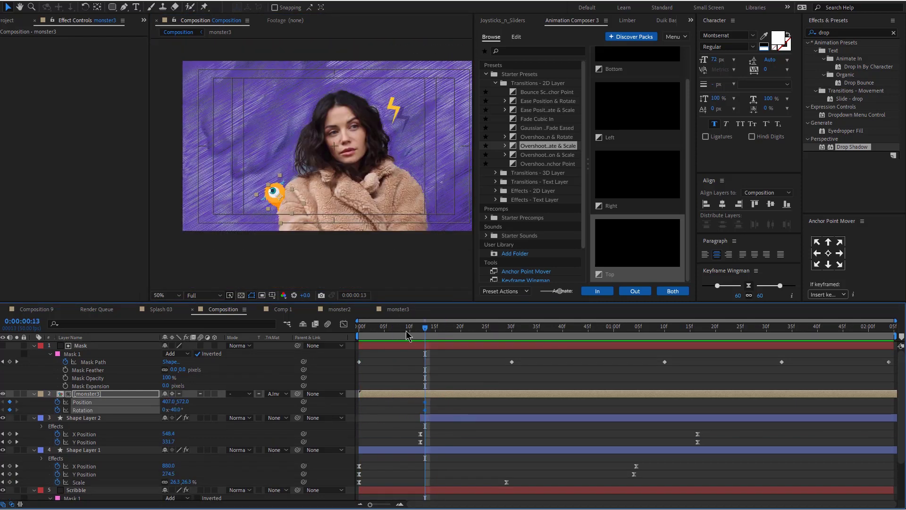
drag(407, 332, 272, 351)
drag(294, 217, 306, 225)
key(space)
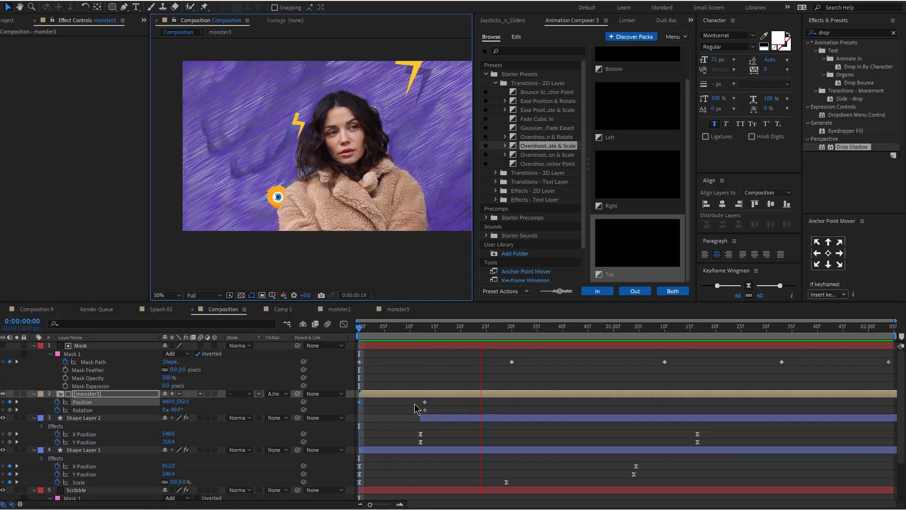
At 0:00:00:39, move monster3 to about 401, 597 to follow the woman's coat, and preview the motion.
drag(518, 329, 551, 338)
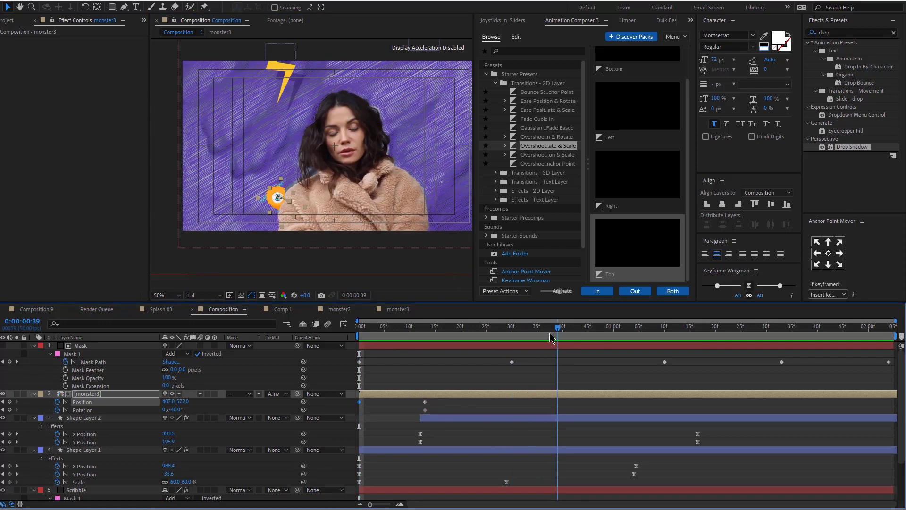
scroll(264, 229, up, 3)
drag(264, 228, 254, 245)
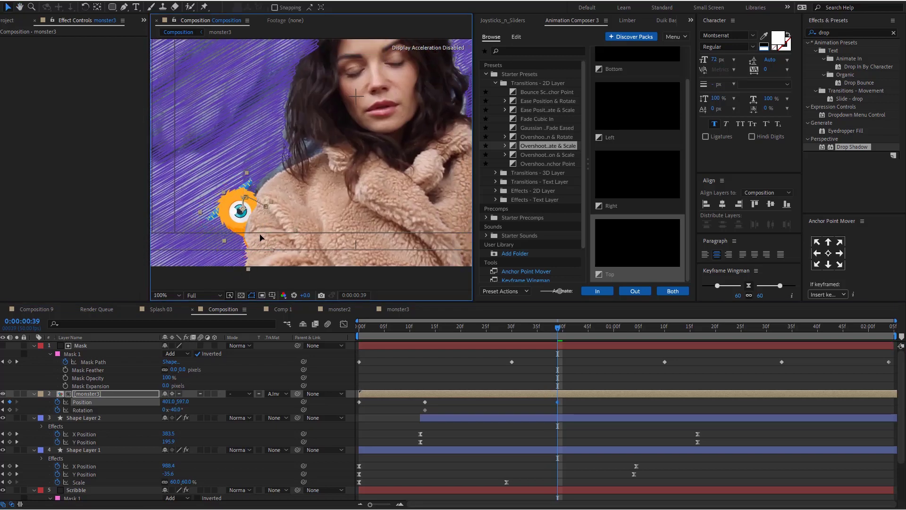
click(427, 328)
key(space)
scroll(354, 250, down, 2)
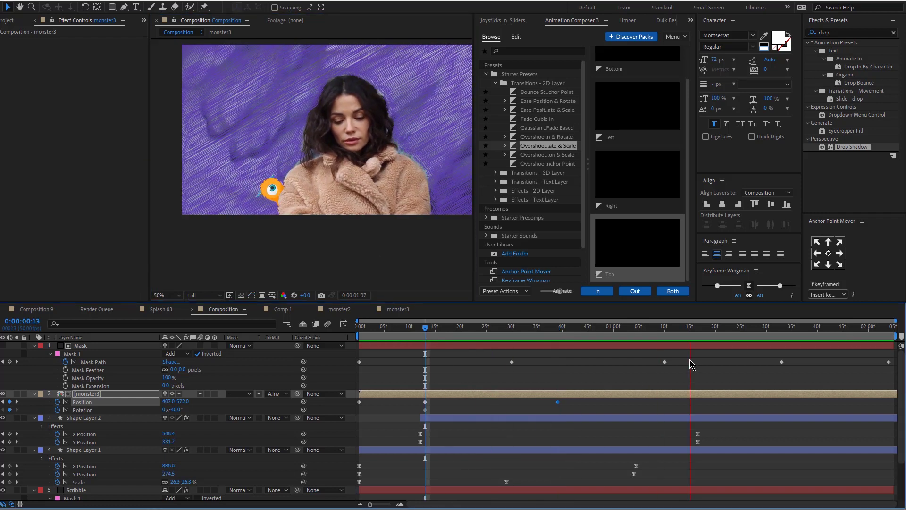
At 0:00:01:32, move monster3 to about 420, 579 behind the coat's edge and preview the motion.
scroll(298, 212, up, 2)
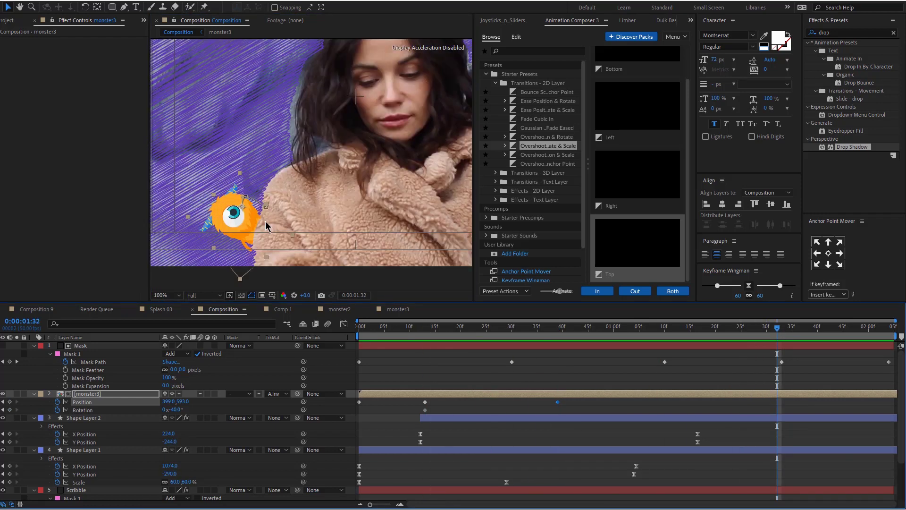
drag(250, 240, 259, 234)
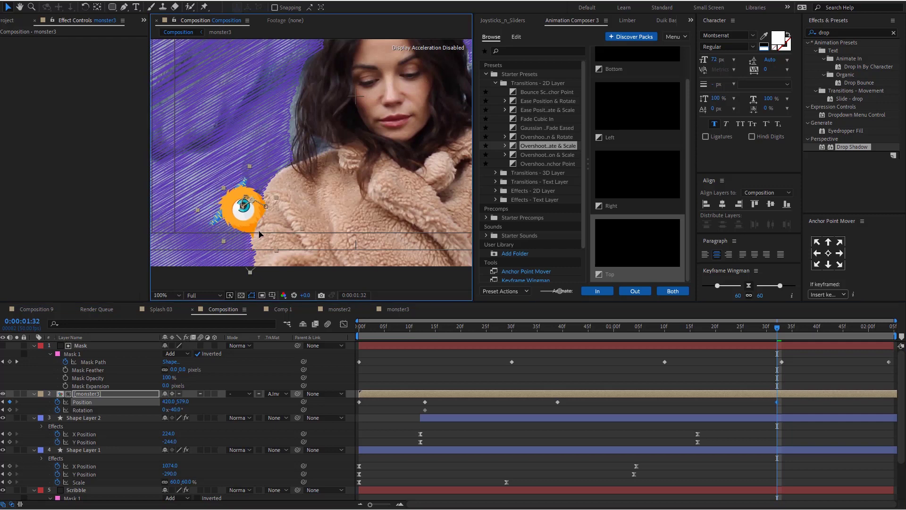
click(519, 335)
key(space)
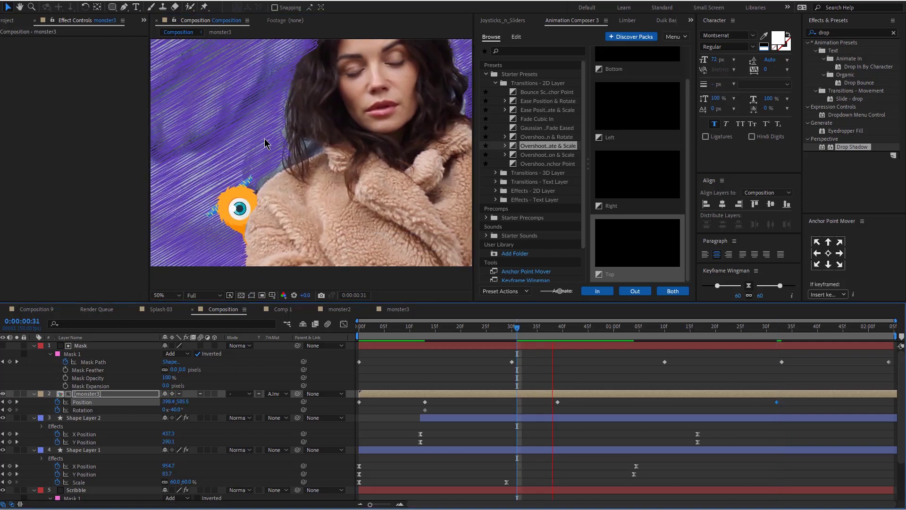
scroll(265, 142, down, 2)
At 0:00:02:04, move monster3 to about 418, 585 and preview the full peeking animation.
click(891, 336)
scroll(312, 165, up, 2)
drag(263, 229, 259, 229)
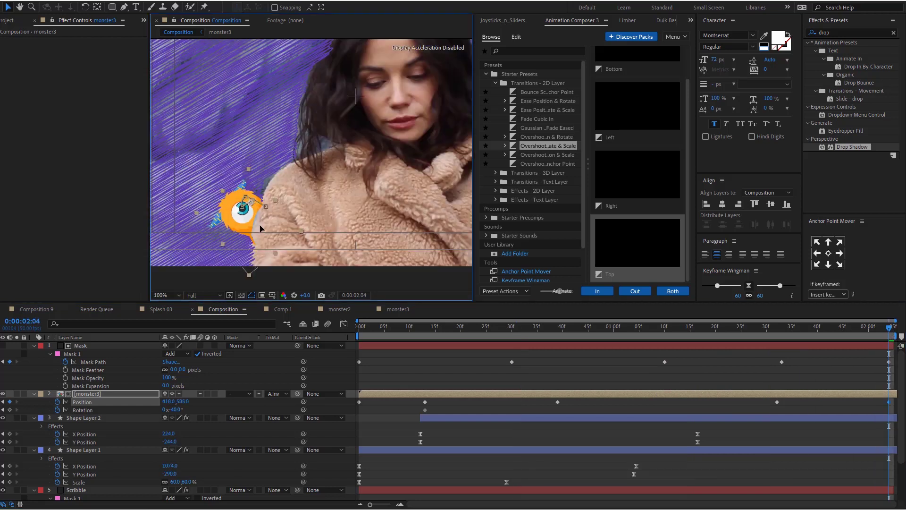
key(space)
scroll(263, 229, down, 2)
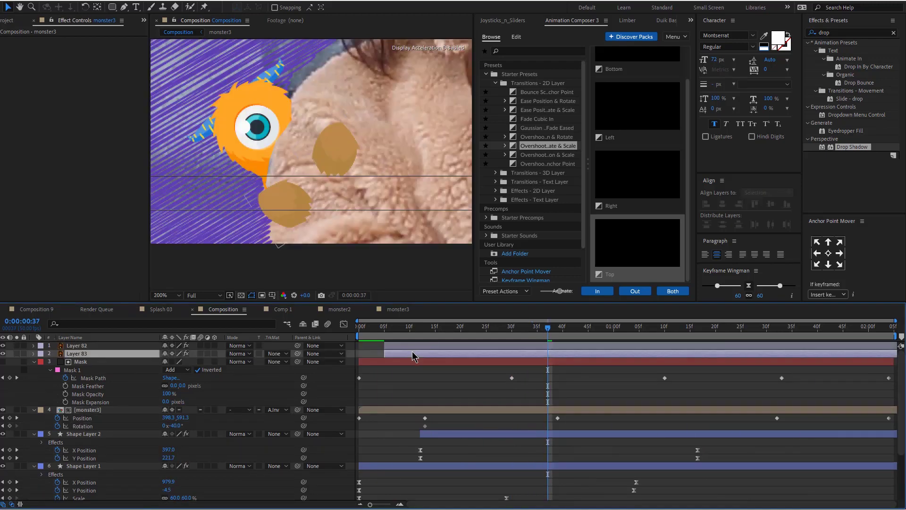
Move Layer 82 and Layer 83 closer to the monster and set their scale to 150%.
shift+click(411, 347)
drag(338, 150, 294, 122)
click(403, 376)
ctrl+click(90, 354)
text(s)
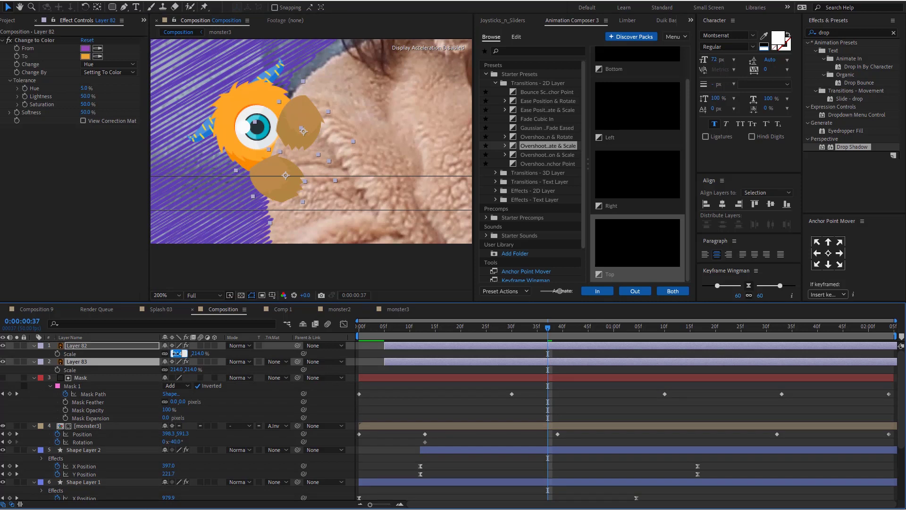
text(150)
key(Return)
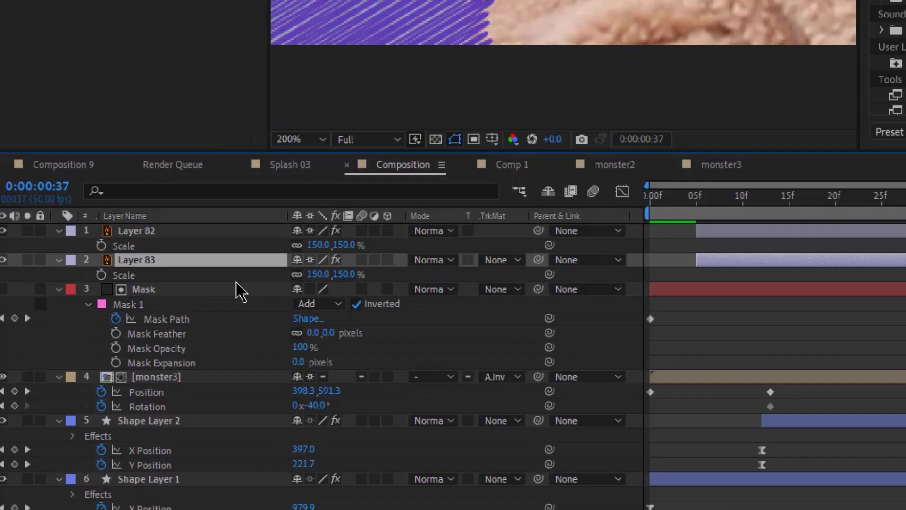
Rename Layer 83 and Layer 82 as Paw.
key(Return)
text(Paw)
key(Return)
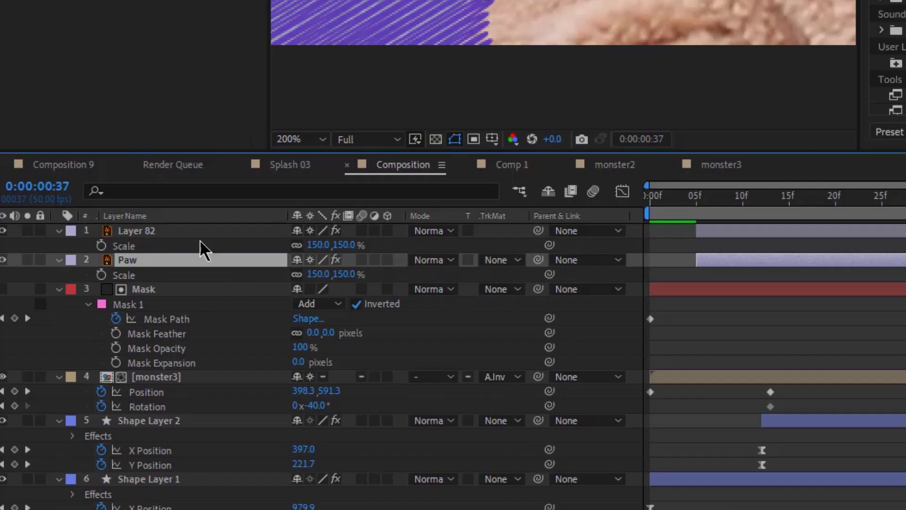
click(104, 346)
key(Return)
text(Paw)
key(Return)
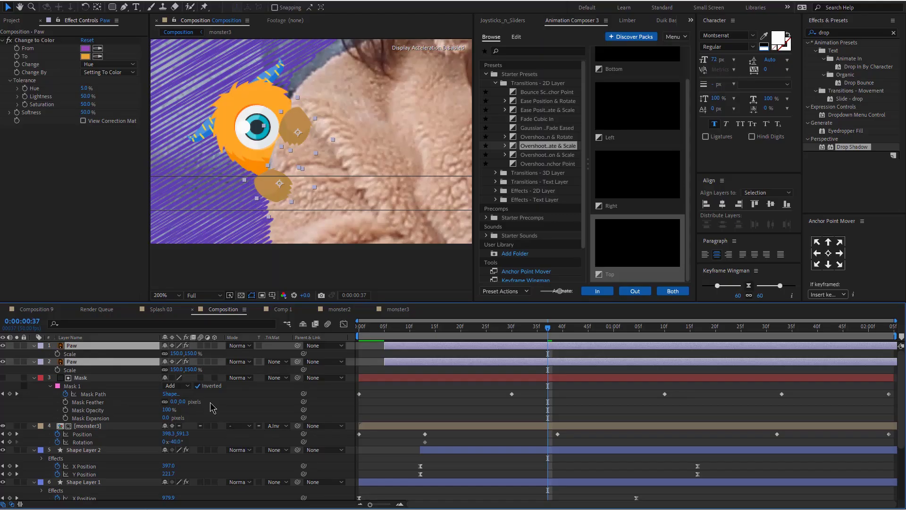
Parent both Paw layers to monster3 and add Position keyframes for them at 0:00:00:13.
drag(299, 362, 120, 439)
click(425, 334)
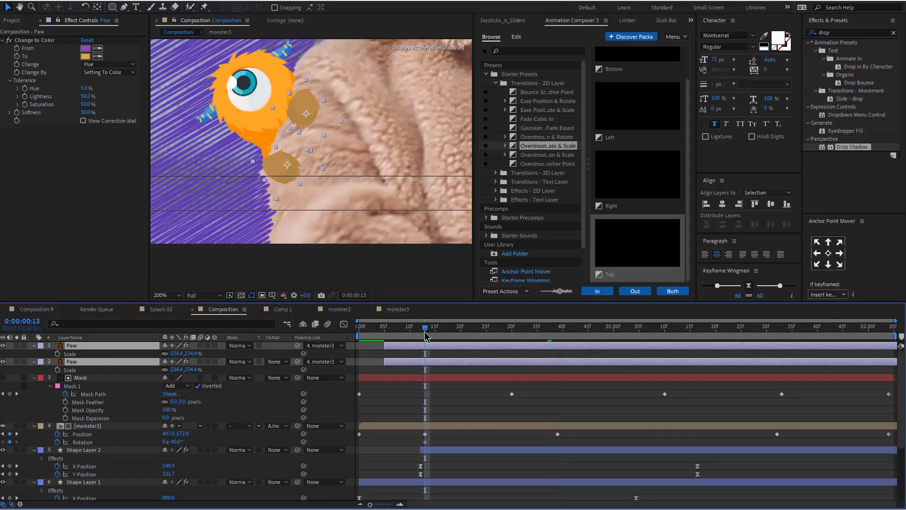
key(alt+shift+p)
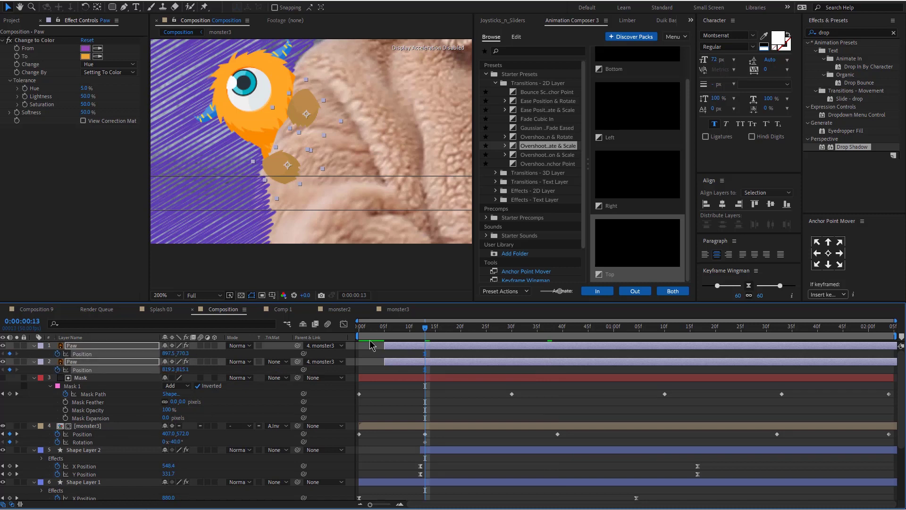
Extend both Paw layers to the composition's start, keyframe them outside the coat at 0:00:00:06, and place them inside its edge at 0:00:00:00.
drag(392, 351, 337, 350)
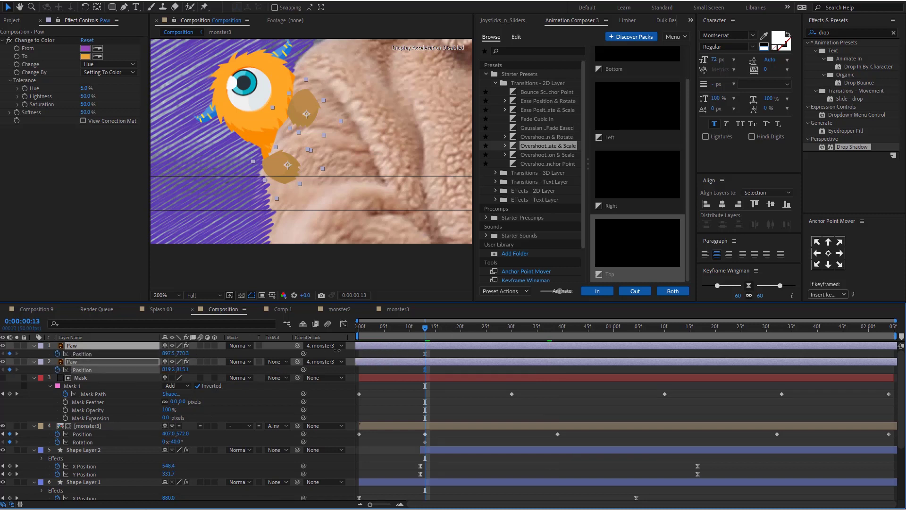
click(389, 333)
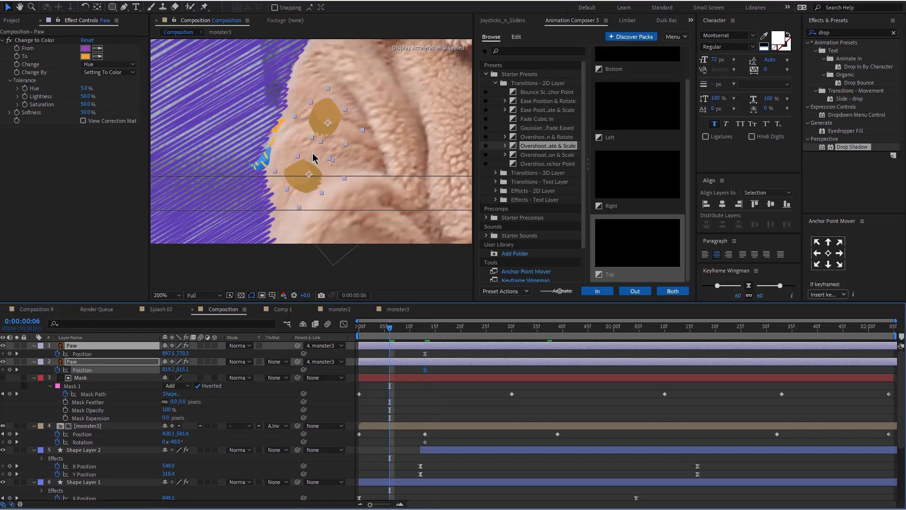
drag(328, 127, 267, 108)
key(Home)
drag(325, 142, 336, 142)
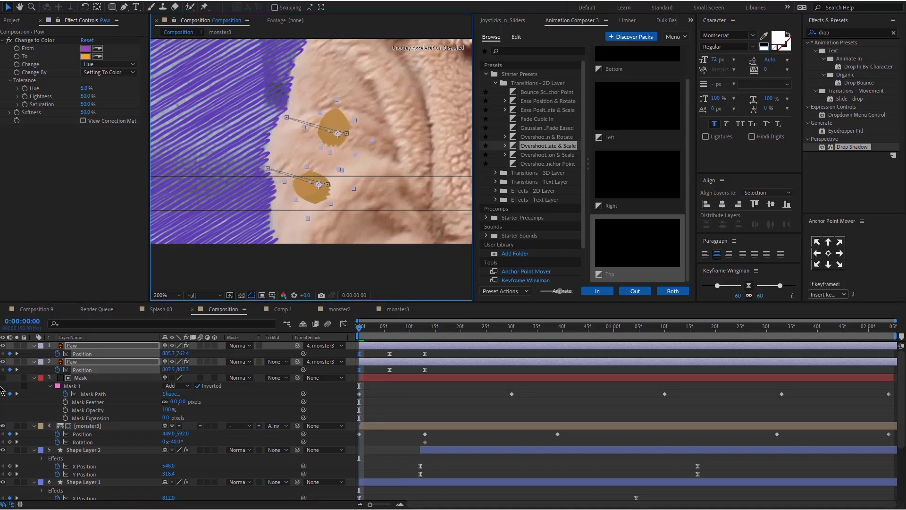
Delay the upper Paw layer by two frames relative to the other and preview the paw animation.
click(17, 345)
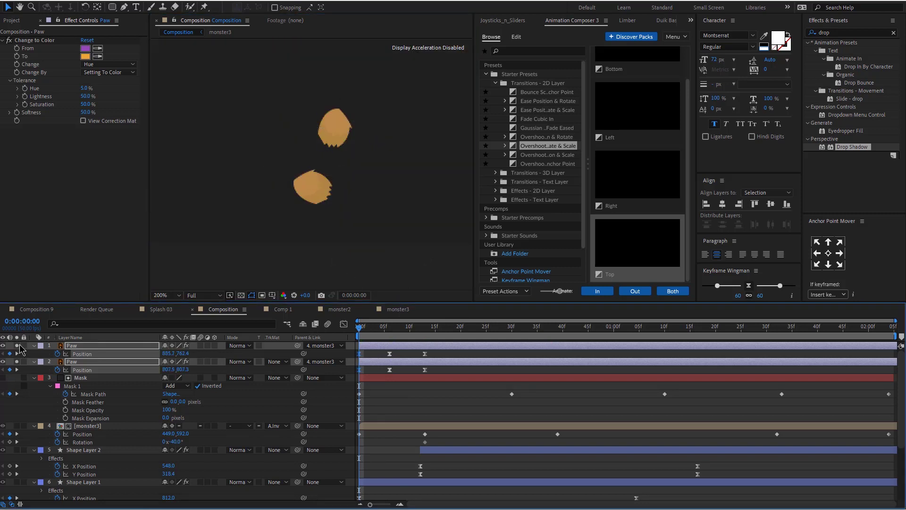
key(space)
key(ctrl+z)
drag(372, 345, 381, 345)
key(space)
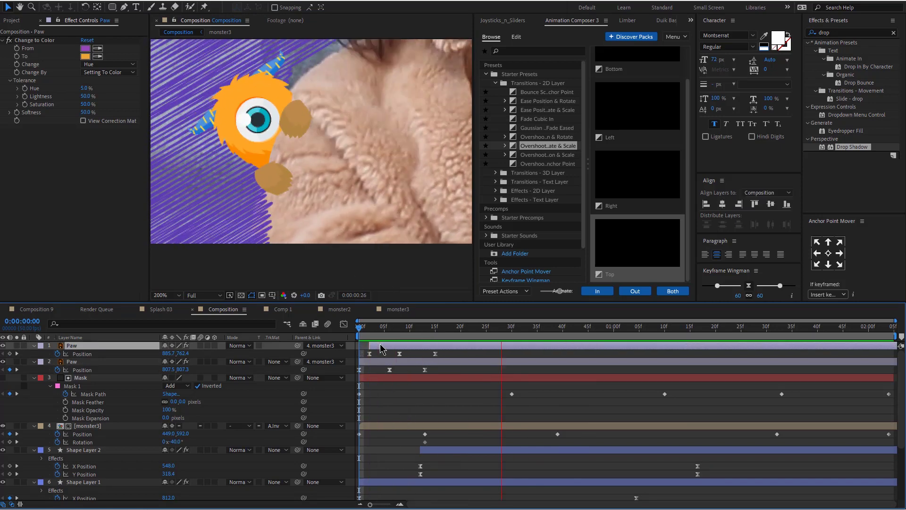
Duplicate the Mask layer, place the copy above the lower Paw layer, and apply Alpha Inverted Matte "Mask 2" to that Paw.
click(81, 378)
key(ctrl+d)
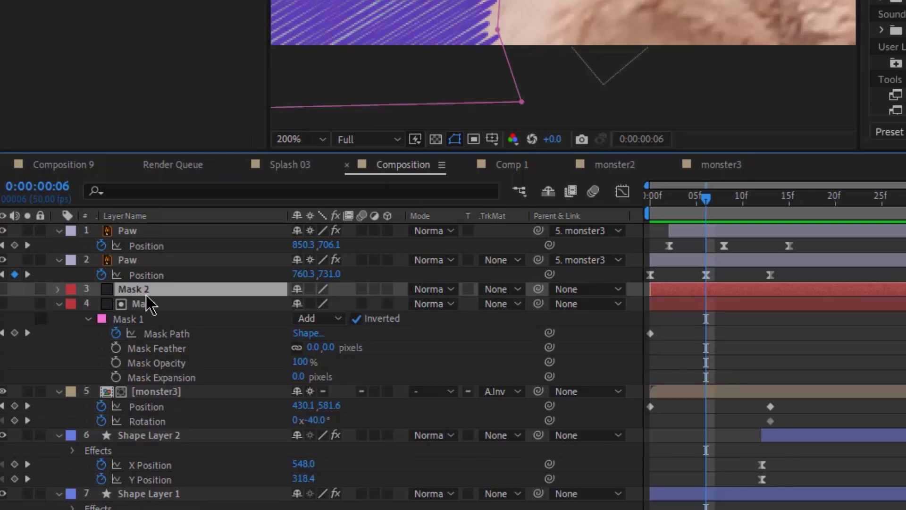
drag(146, 302, 151, 259)
click(500, 275)
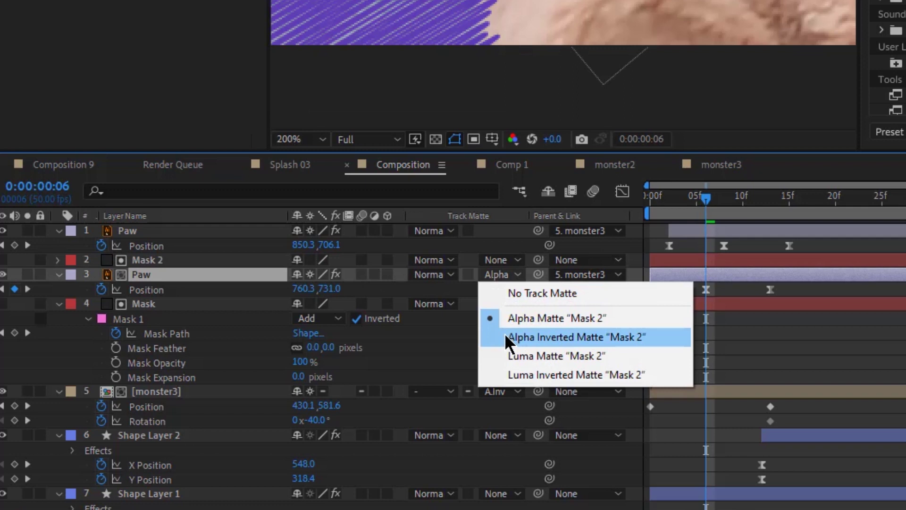
click(505, 335)
Split the Mask 2 layer at 0:00:00:06 and delete the part after that time.
click(745, 260)
key(ctrl+d)
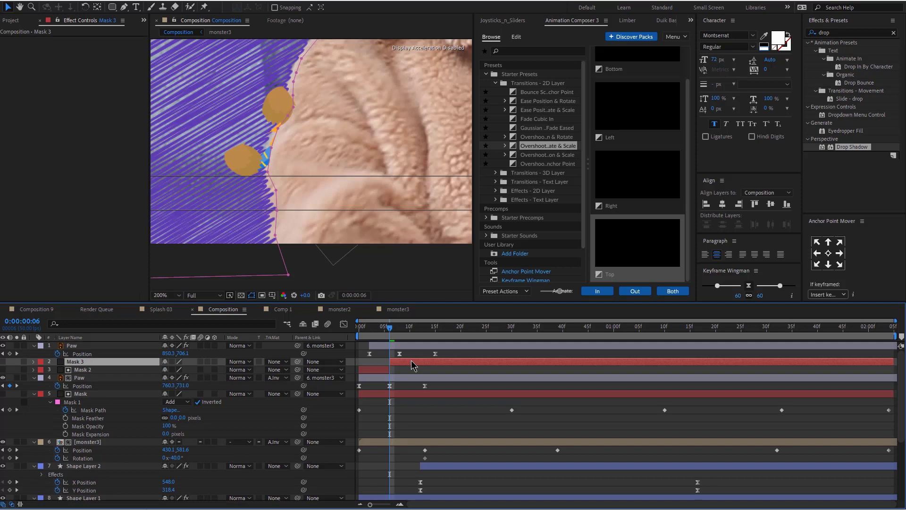
key(Delete)
Duplicate the trimmed Mask 2, place the copy above the upper Paw layer, delay it two frames, and preview the animation.
click(76, 362)
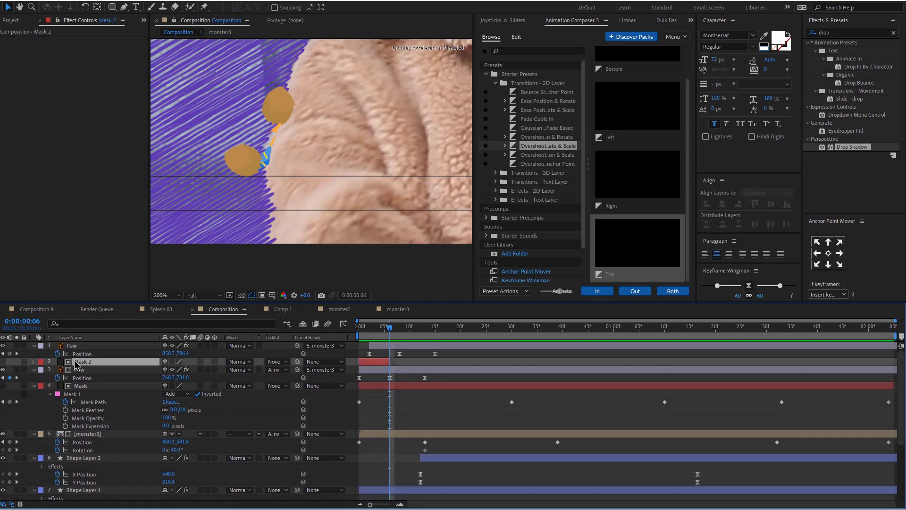
key(ctrl+d)
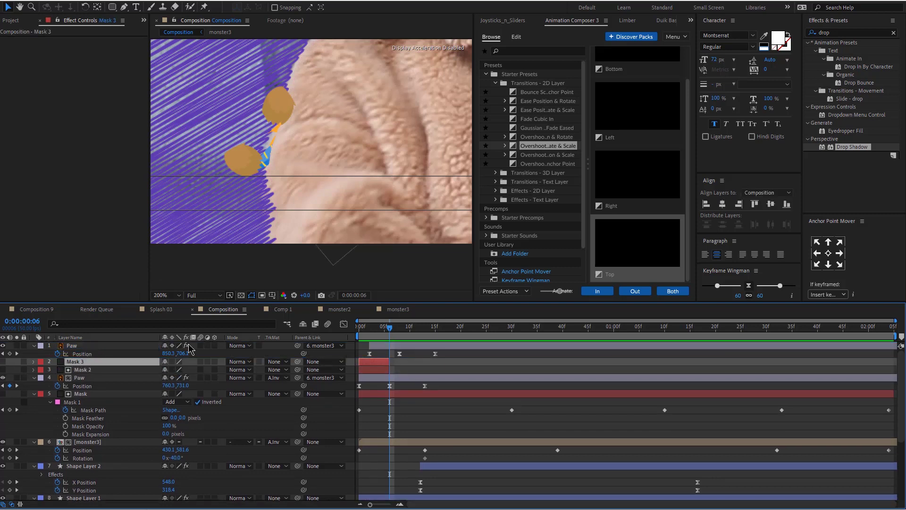
drag(189, 346, 190, 345)
drag(373, 346, 384, 346)
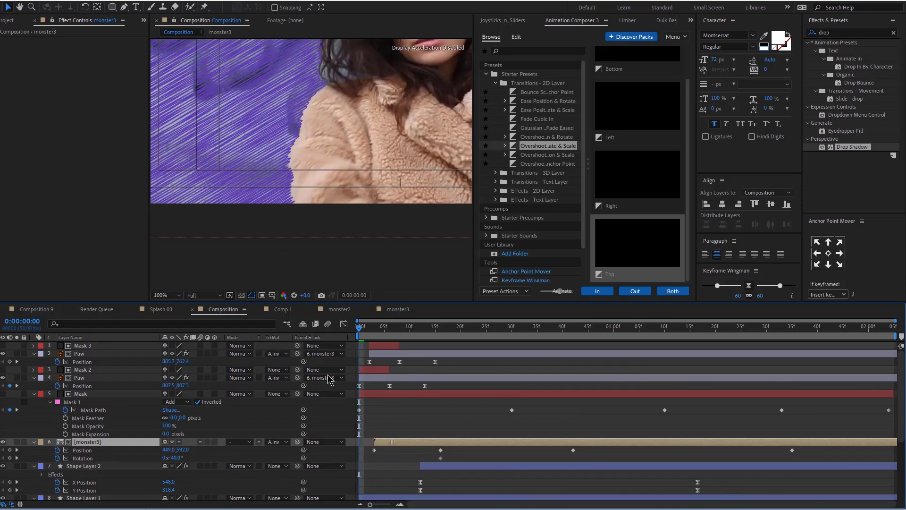
key(space)
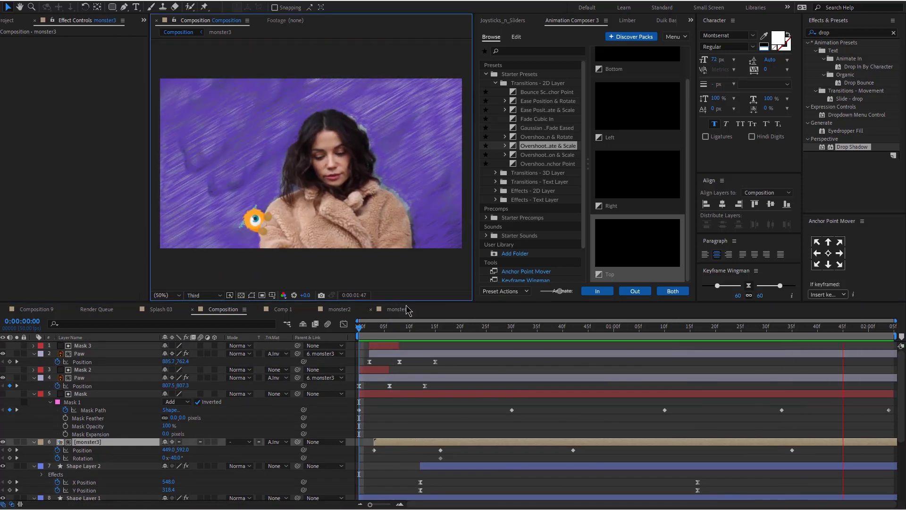
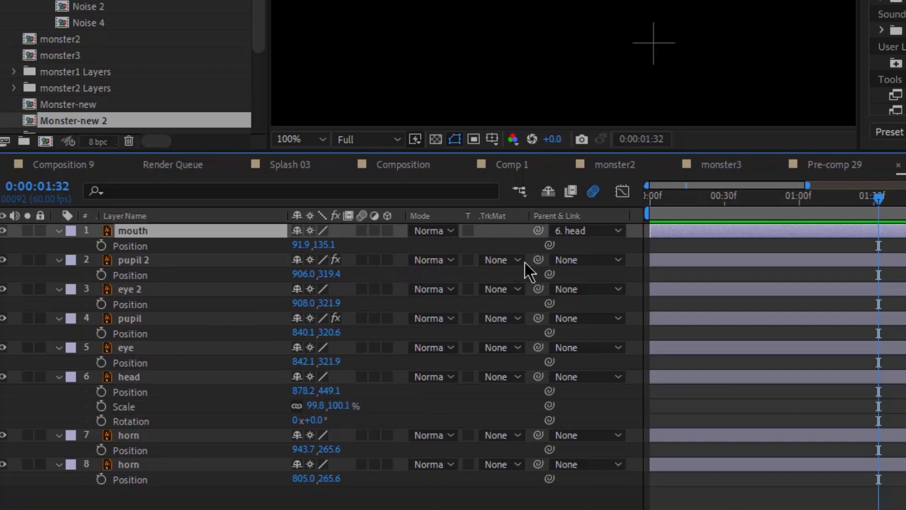
In Monster-new 2, parent each pupil to its matching eye, and both eyes and both horns to the head layer.
click(538, 318)
drag(538, 318, 197, 352)
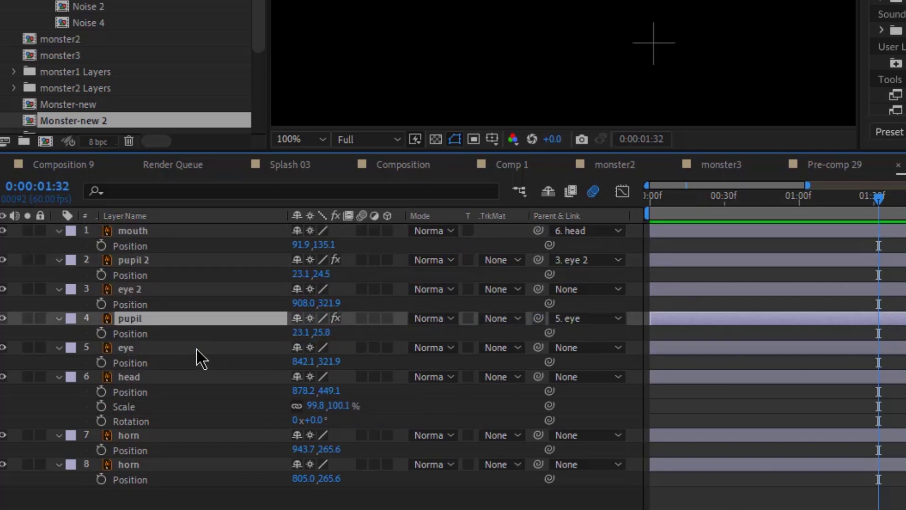
click(197, 352)
ctrl+click(255, 291)
drag(538, 289, 175, 386)
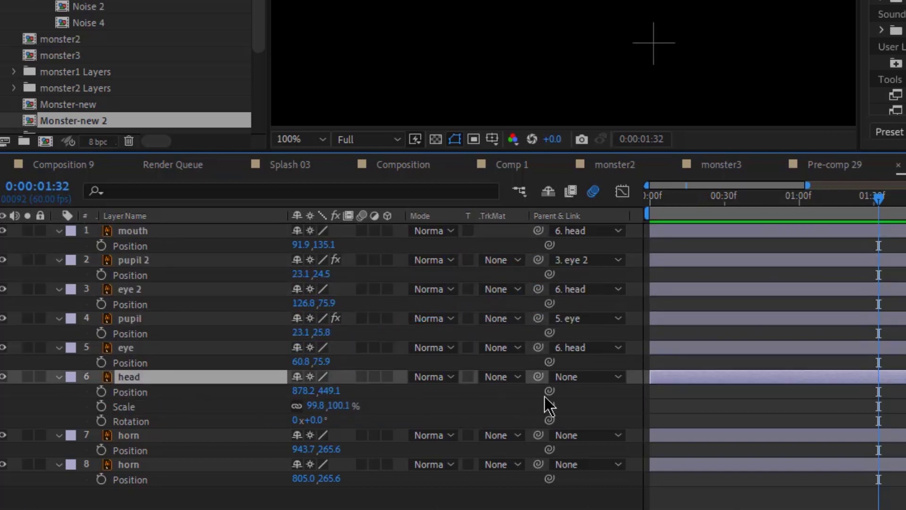
click(215, 435)
ctrl+click(183, 464)
drag(538, 435, 150, 380)
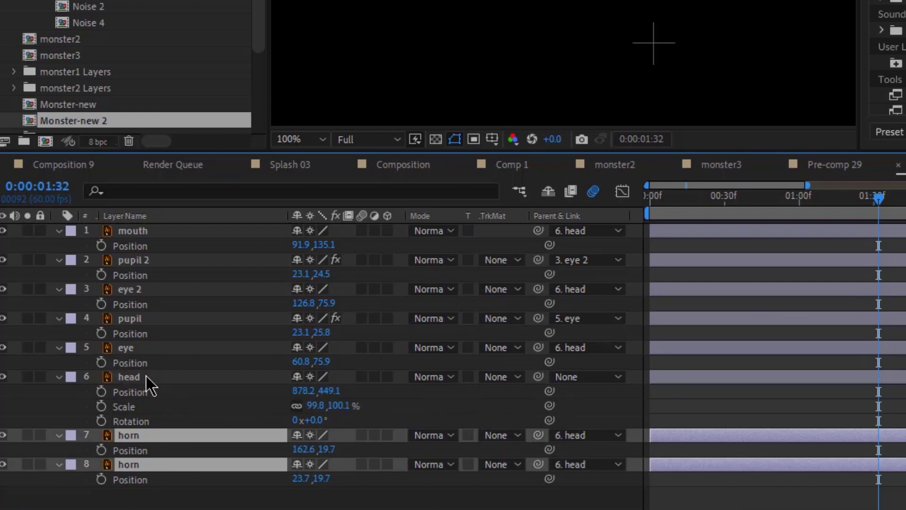
Add eased keyframes at 0:00:01:32 for every layer's Position and for the head's Scale and Rotation.
click(150, 380)
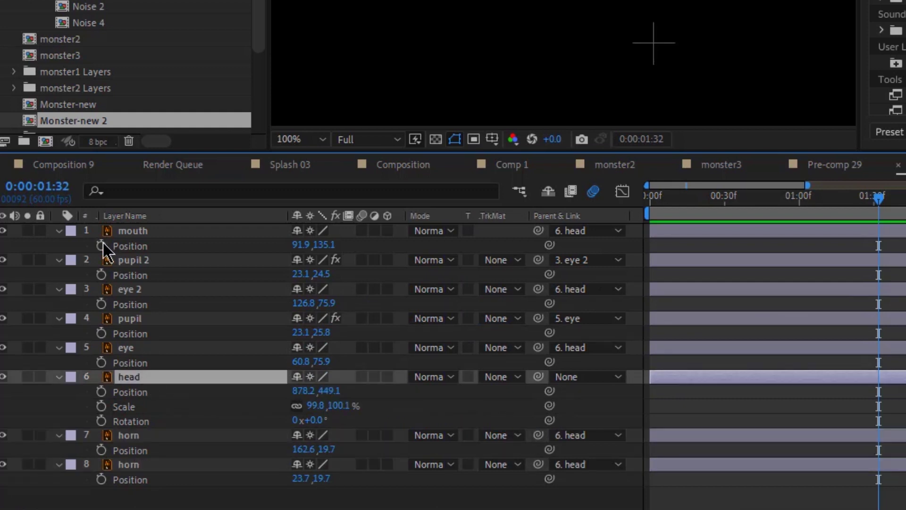
drag(102, 244, 121, 502)
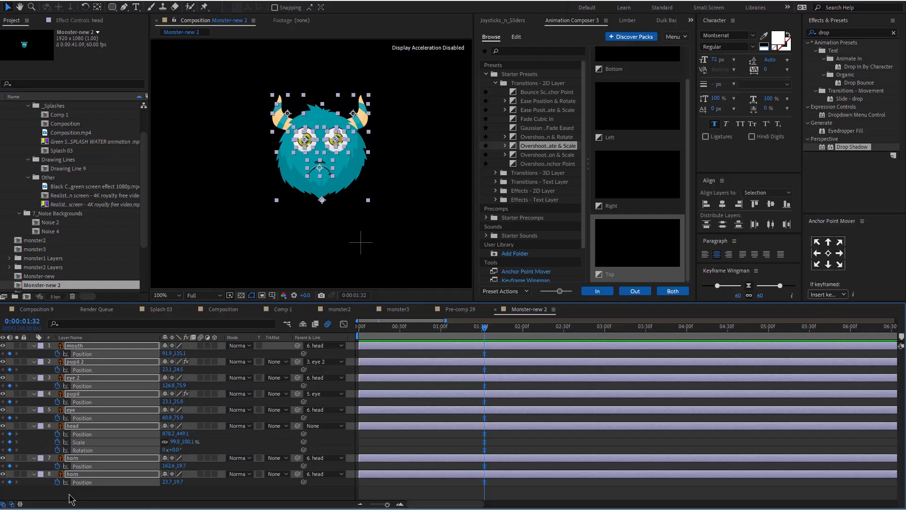
click(857, 126)
Keyframe the head lowered to Y 637.1 at 0:00:00:31, and at 0:00:01:00 raise it and stretch its Scale to 93.7, 108.0%.
click(417, 432)
drag(330, 176, 329, 247)
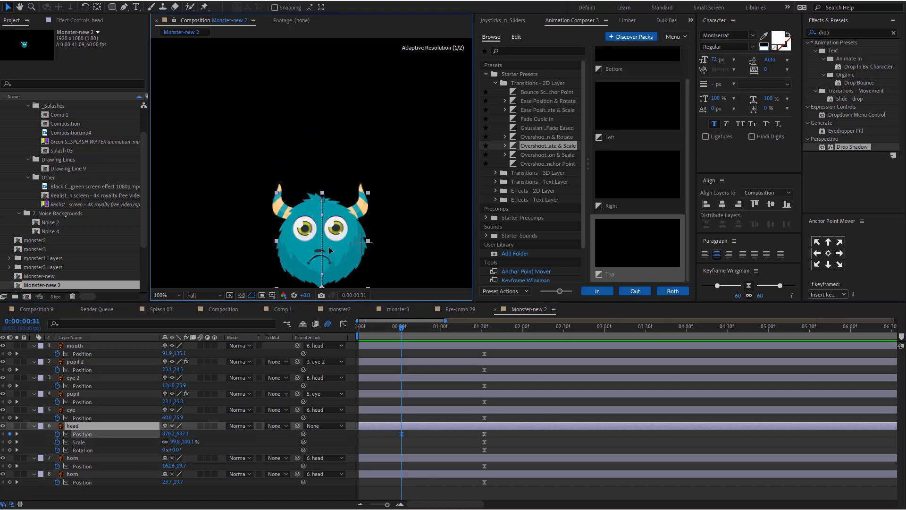
drag(434, 331, 440, 334)
drag(332, 219, 332, 149)
drag(368, 83, 367, 77)
Copy the head's Scale keyframe from 0:00:01:32 to 0:00:00:31.
drag(419, 331, 401, 334)
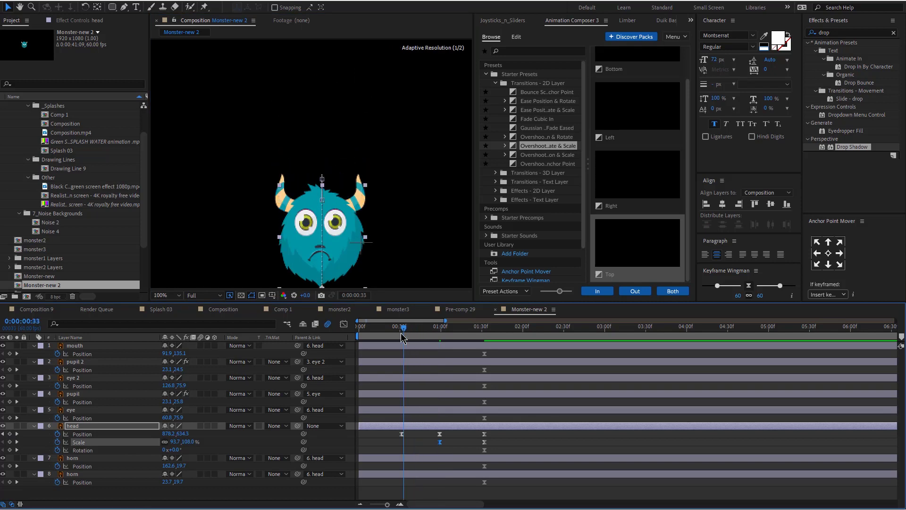
click(485, 442)
key(ctrl+v)
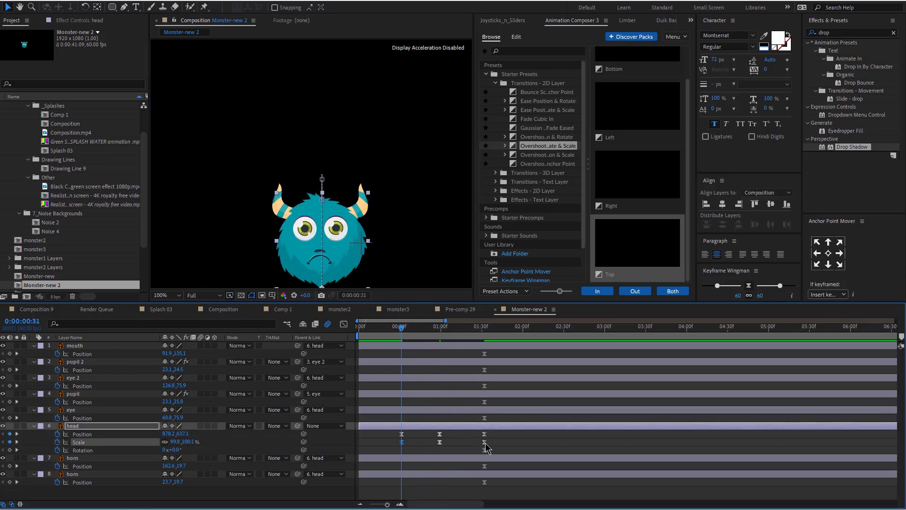
Add head Position and Scale keyframes near 0:00:01:17 with the head slightly lower and squashed, and preview the motion.
drag(439, 332, 465, 336)
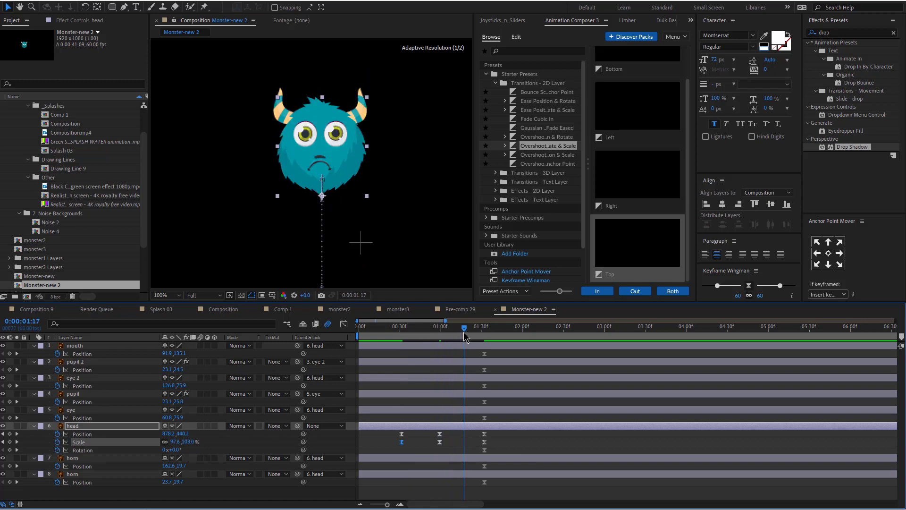
drag(503, 431, 480, 447)
key(ctrl+v)
click(368, 120)
drag(366, 118, 367, 123)
click(395, 331)
key(space)
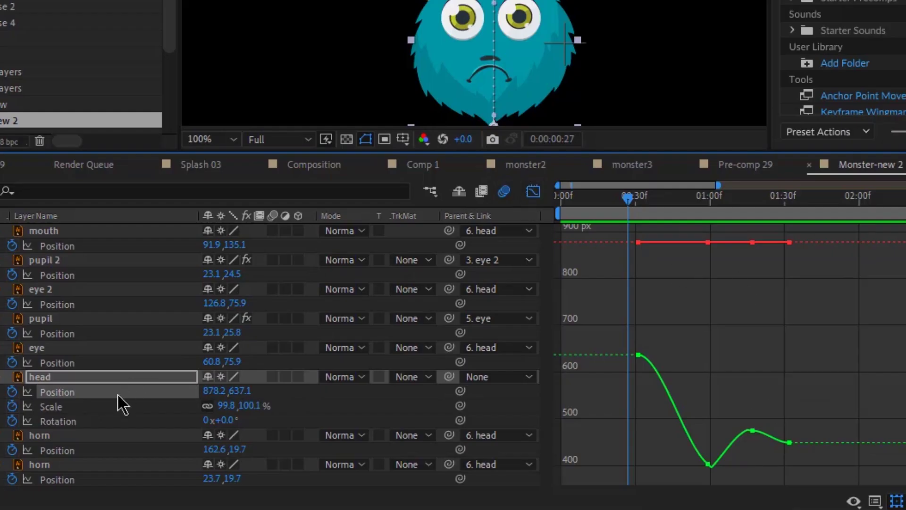
Separate the head's Position into X and Y dimensions and open the Y Position curve in the graph editor.
click(119, 395)
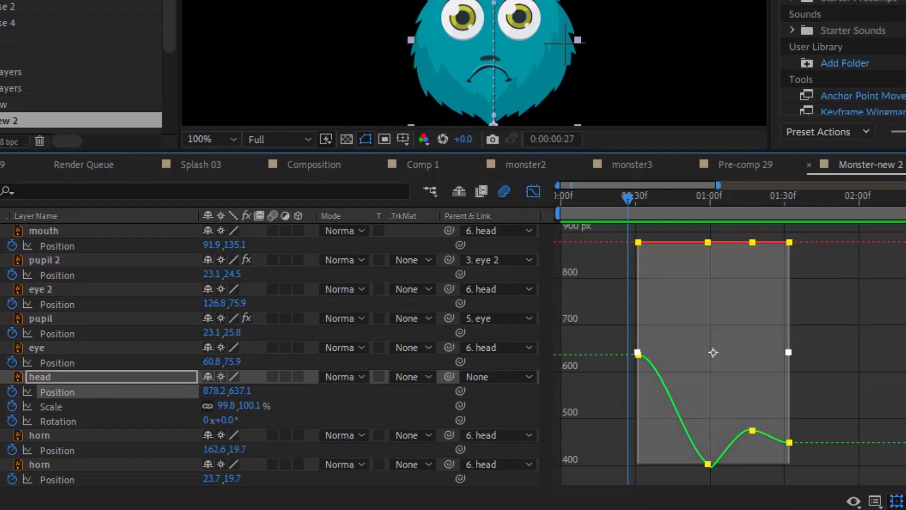
click(905, 501)
click(75, 416)
click(76, 402)
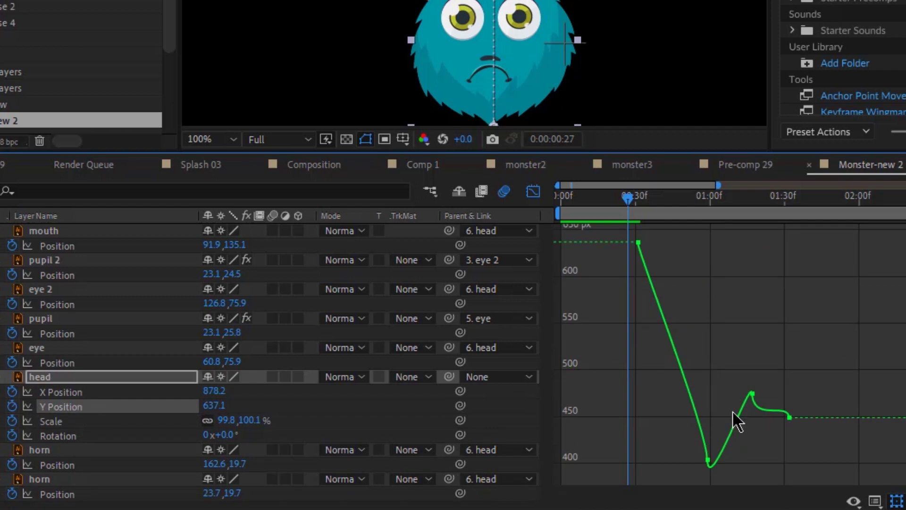
Reshape the head's Y Position curve into a sharper bounce and shift its Scale keyframes slightly behind the movement, and preview it.
click(708, 465)
drag(705, 404, 707, 296)
drag(710, 467, 708, 435)
drag(655, 313, 690, 297)
click(754, 396)
drag(751, 380, 732, 386)
drag(699, 464, 687, 463)
key(ctrl+z)
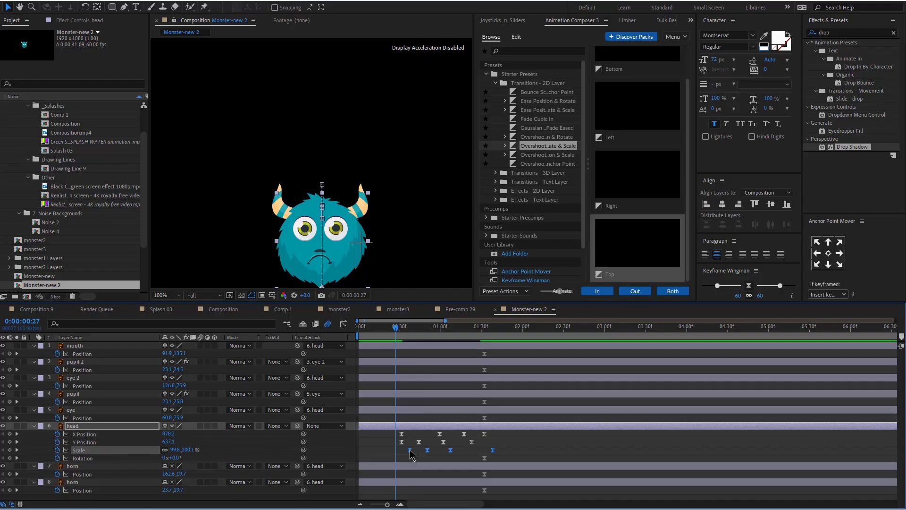
key(space)
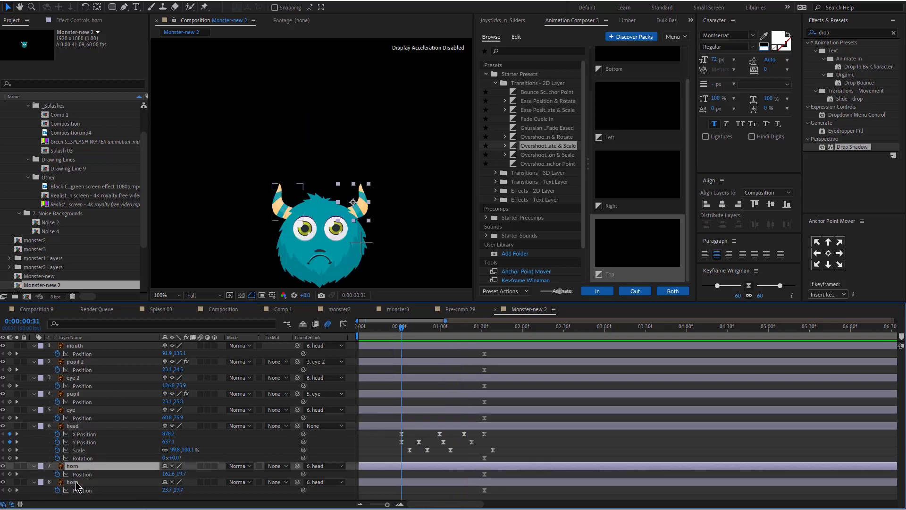
At 0:00:00:31, keyframe both horns raised to Y 8.7, and lower the mouth and both eyes, with the eyes at Y 96.9.
shift+click(78, 483)
drag(361, 213, 360, 208)
click(70, 410)
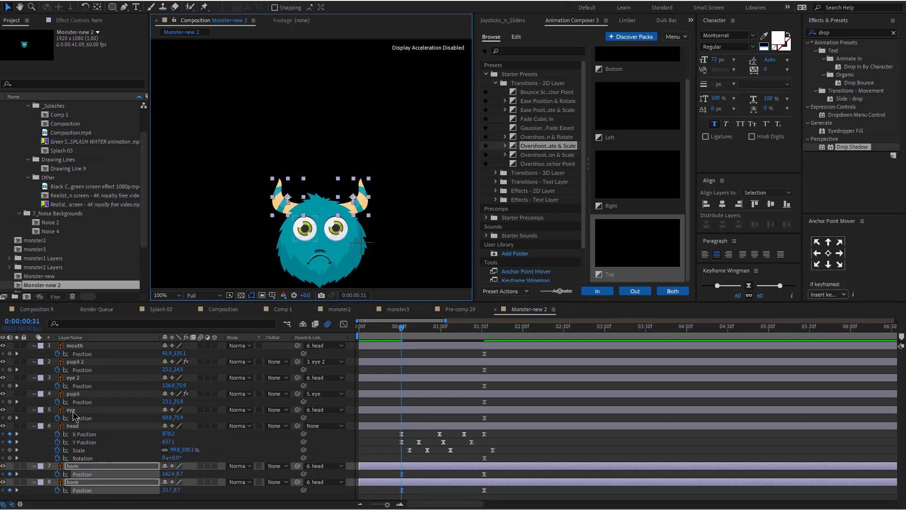
ctrl+click(73, 377)
ctrl+click(78, 349)
drag(333, 264, 329, 272)
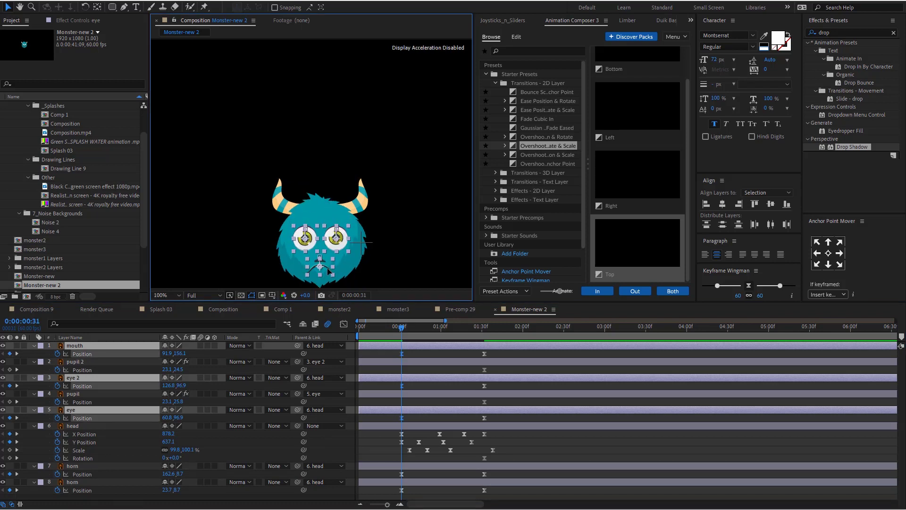
At 0:00:00:44, raise the mouth to Y 119.9 and both eyes to Y 60.7, and lower both horns to Y 38.9.
click(420, 330)
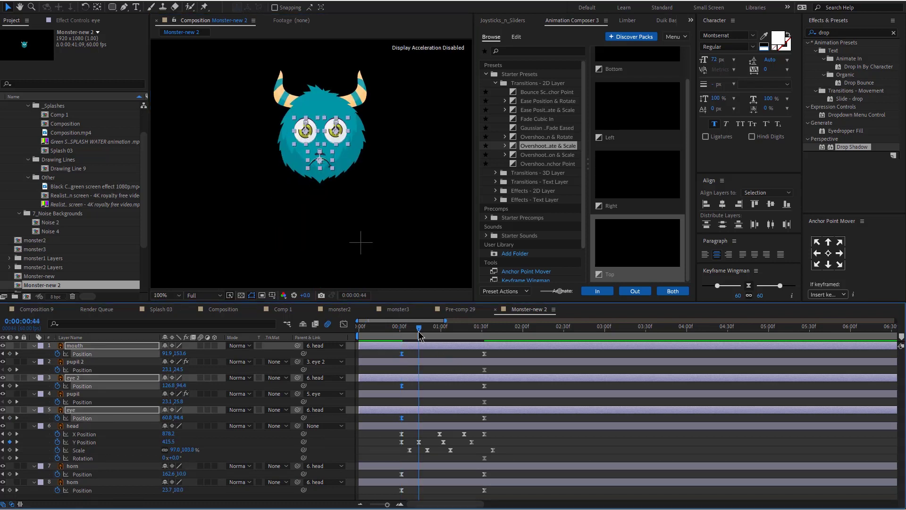
drag(344, 141, 344, 124)
click(84, 474)
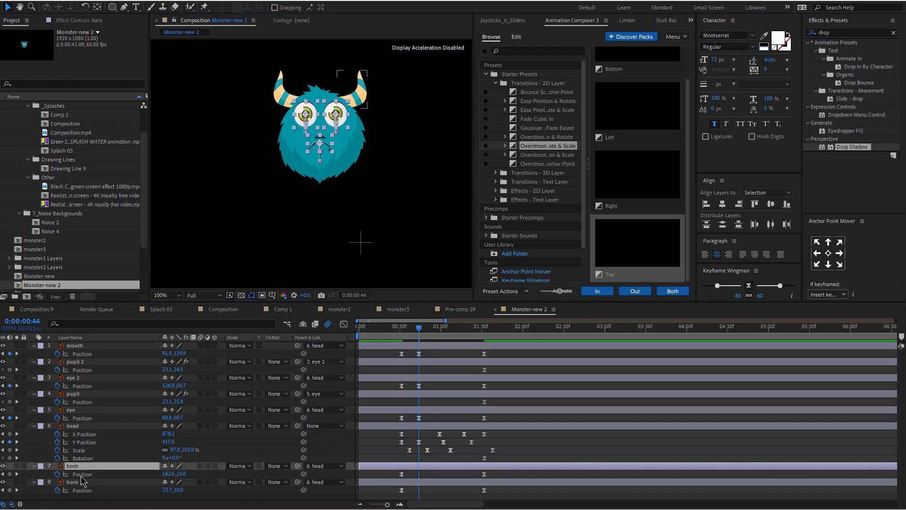
shift+click(76, 482)
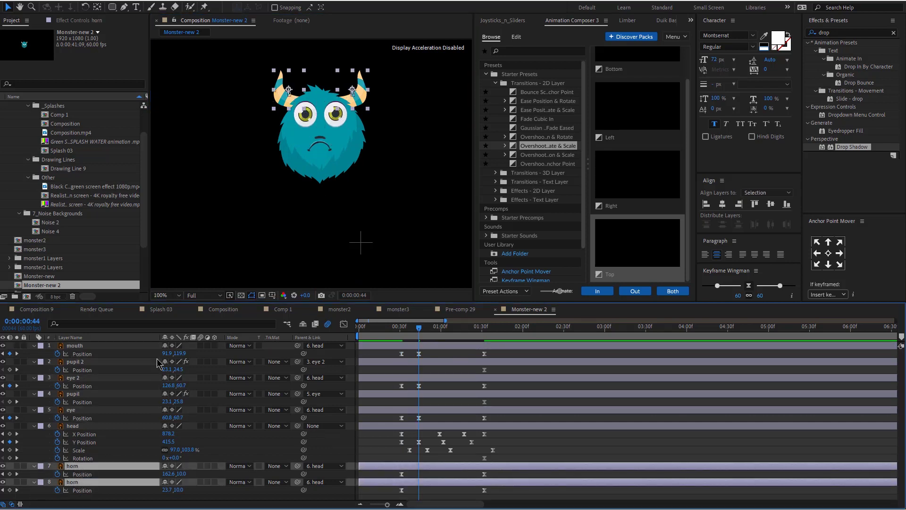
drag(363, 95, 363, 110)
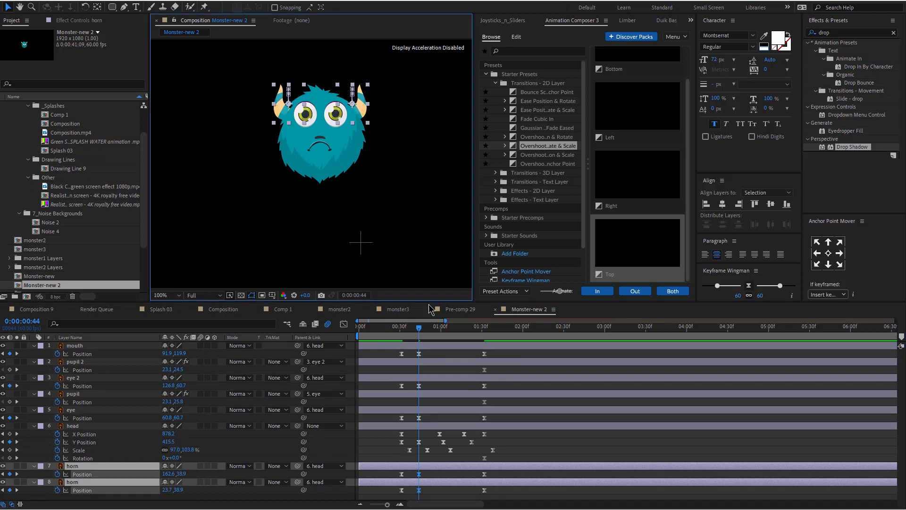
At 0:00:01:01, keyframe both horns raised to Y 6.0 and shift the mouth and both eyes slightly lower on the face.
drag(441, 327, 443, 330)
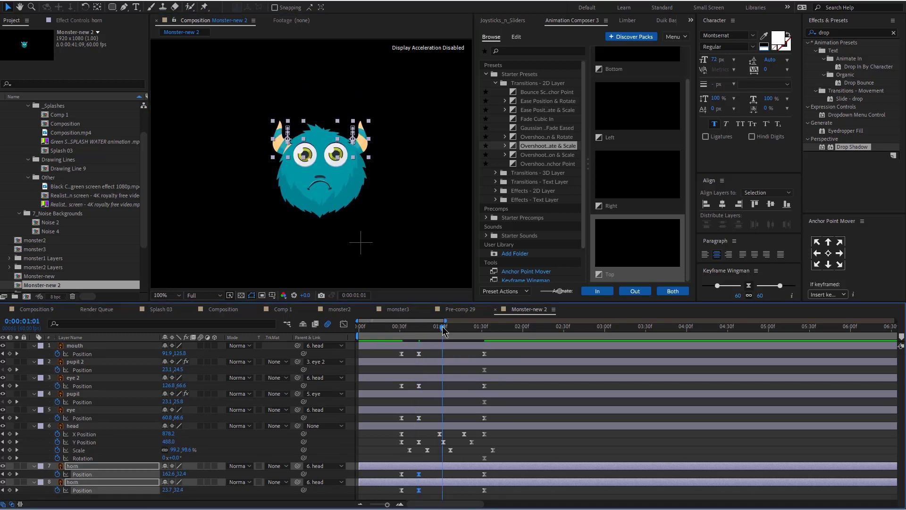
drag(363, 152, 358, 138)
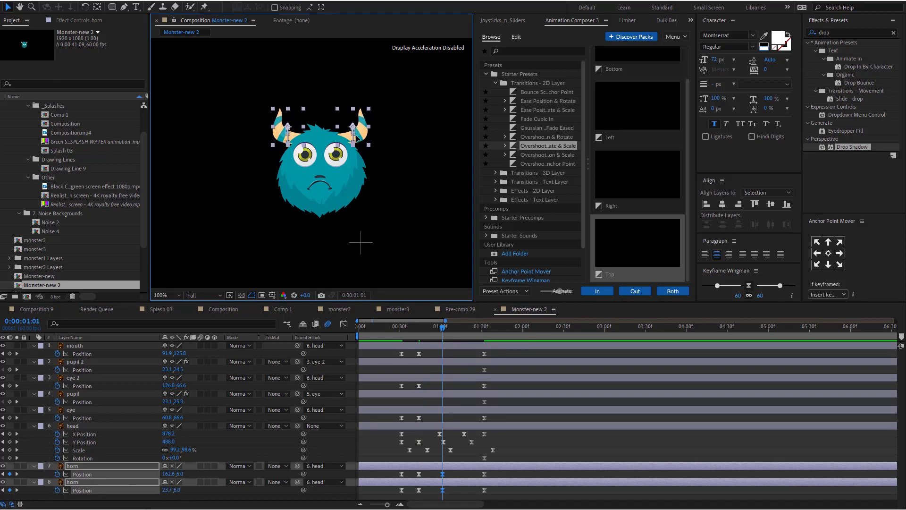
click(437, 412)
shift+click(437, 380)
shift+click(437, 346)
click(343, 162)
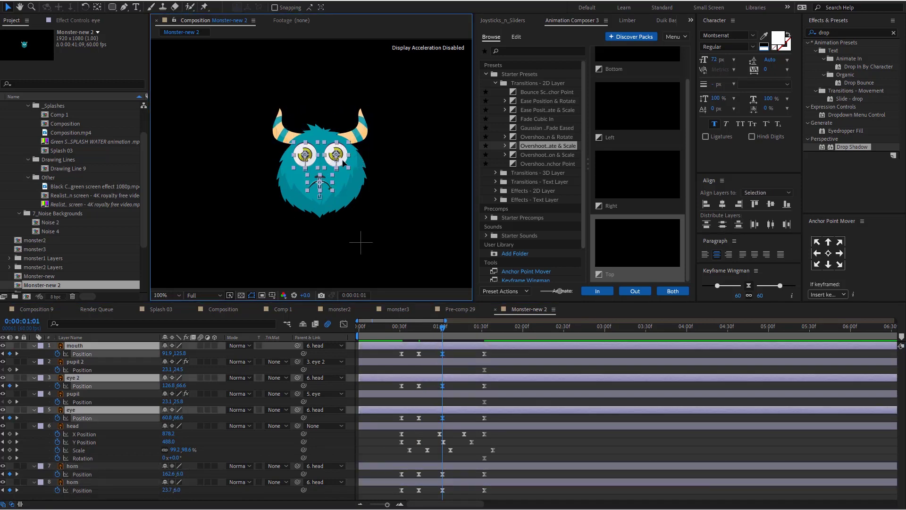
drag(343, 159, 343, 162)
At 0:00:01:17, raise both eyes to Y 73.5 along with the mouth, lower both horns to Y 21.4, and preview the bounce.
click(464, 330)
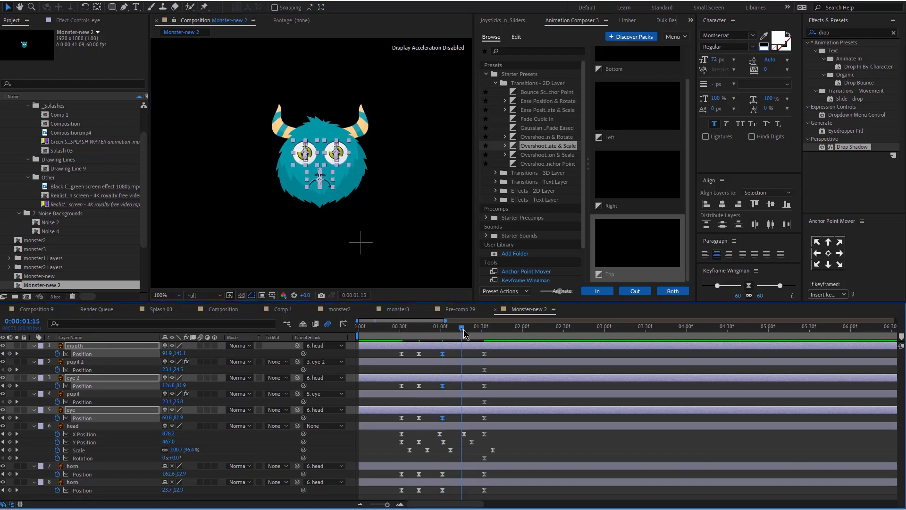
drag(346, 161, 347, 157)
click(466, 482)
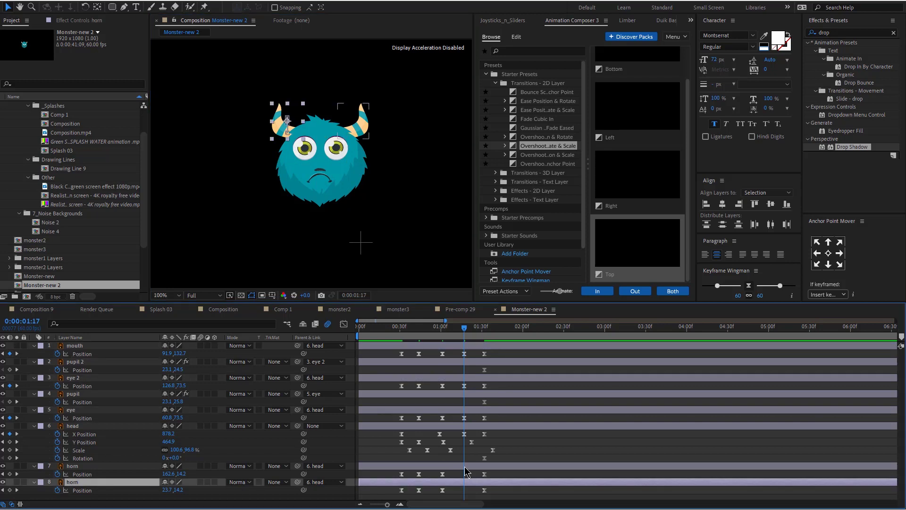
shift+click(465, 467)
drag(364, 138, 364, 142)
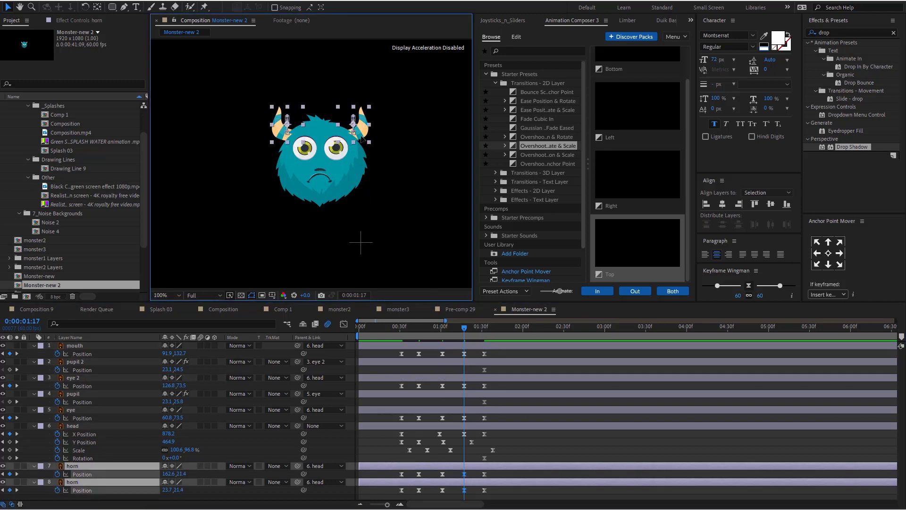
click(403, 337)
key(space)
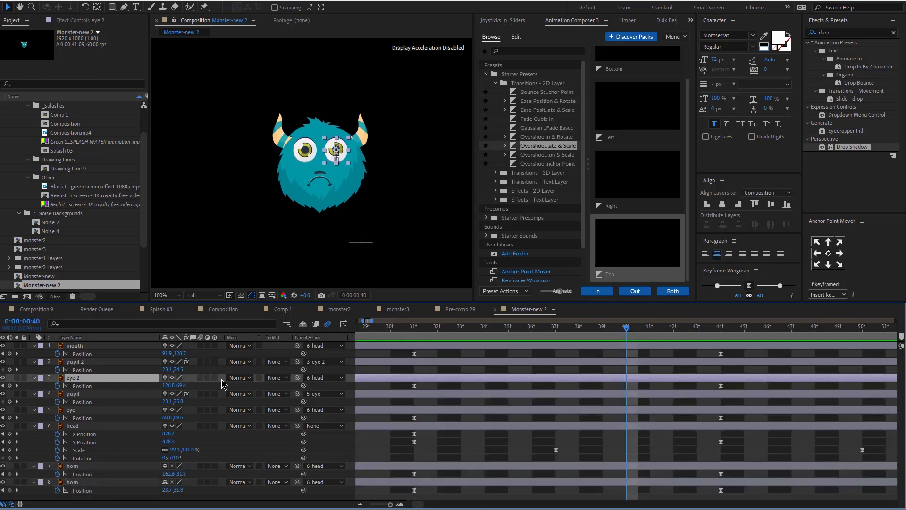
Keyframe the eye 2 layer's Scale at 100% at 0:00:00:40 and close it to 5% height at 0:00:00:42.
click(57, 385)
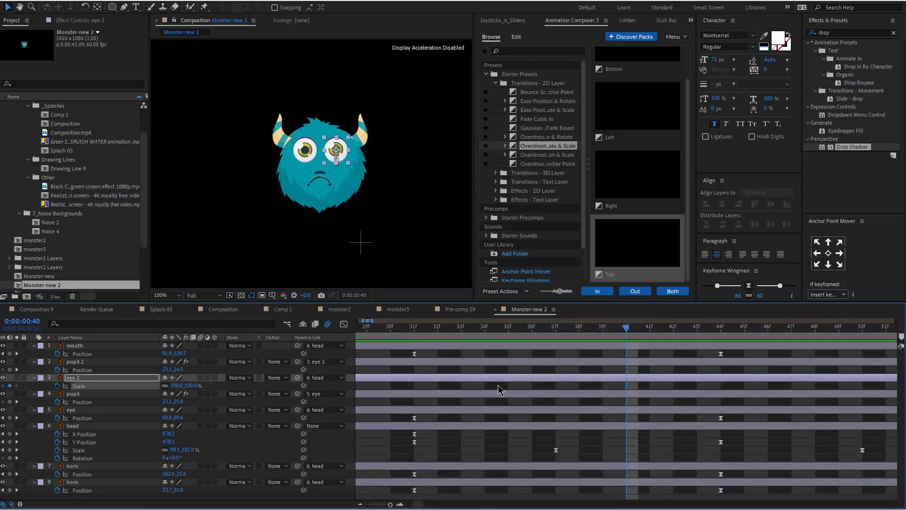
click(669, 332)
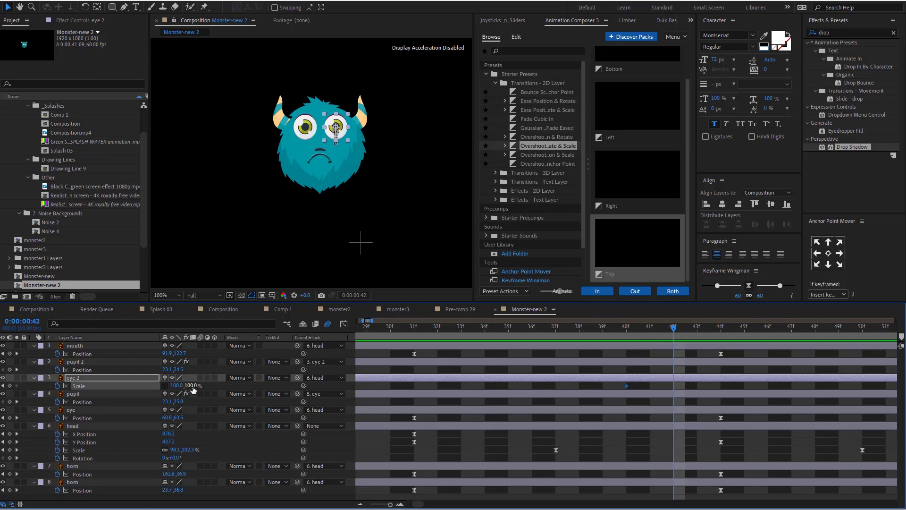
click(192, 385)
text(5)
key(Return)
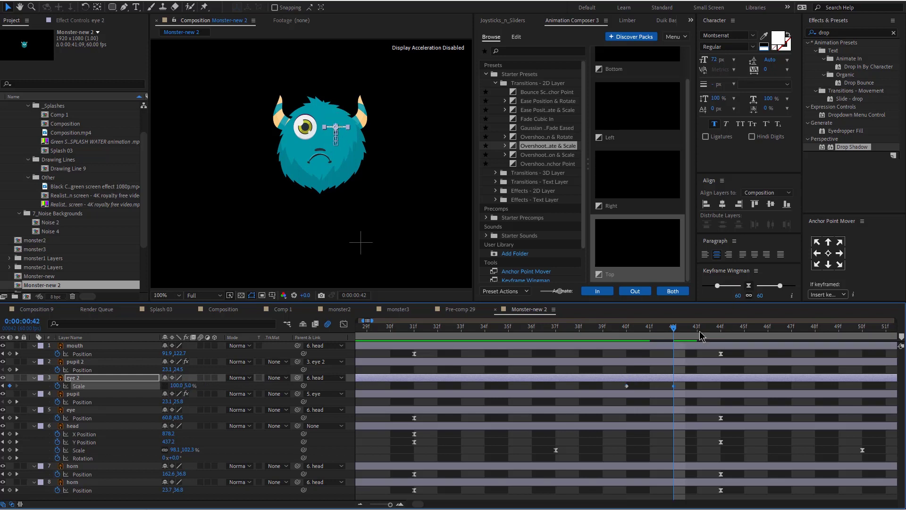
Hold eye 2's Scale at 5% height at 0:00:00:44 and reopen it to 100% at 0:00:00:46.
click(721, 332)
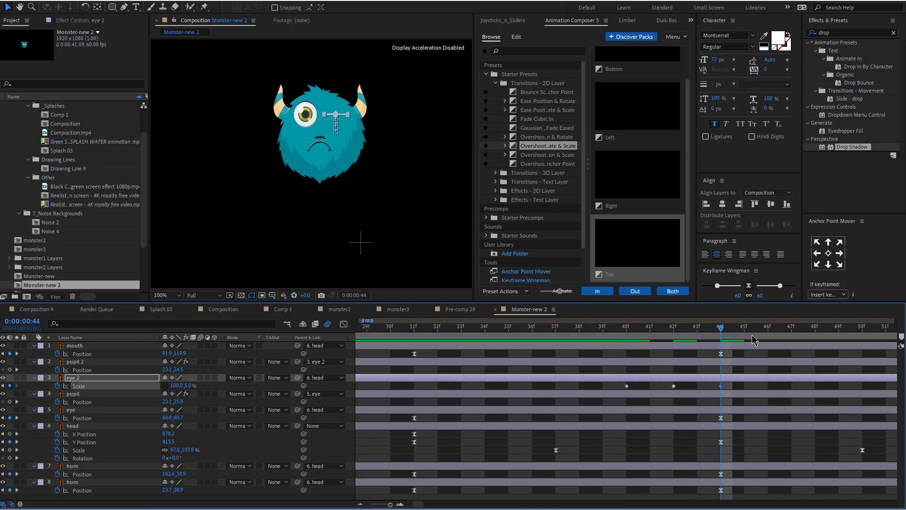
click(779, 333)
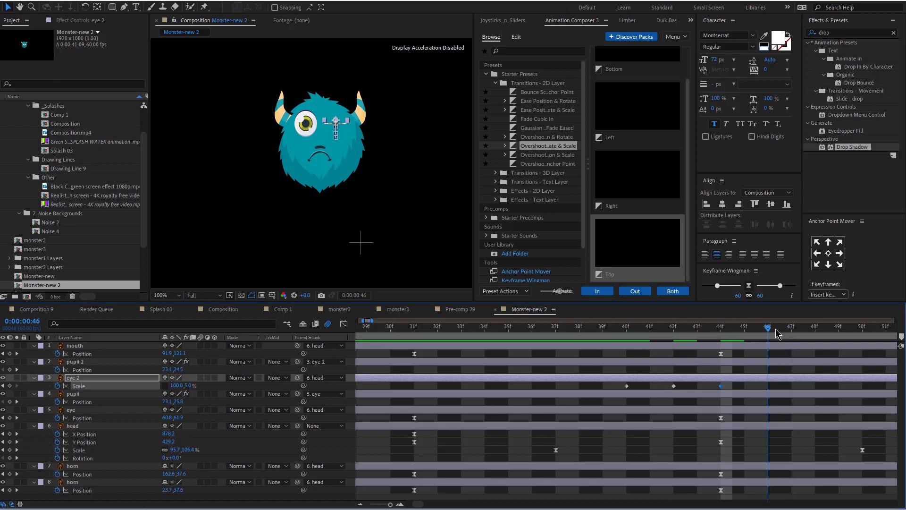
click(627, 385)
key(ctrl+v)
drag(787, 386, 597, 390)
drag(383, 504, 389, 502)
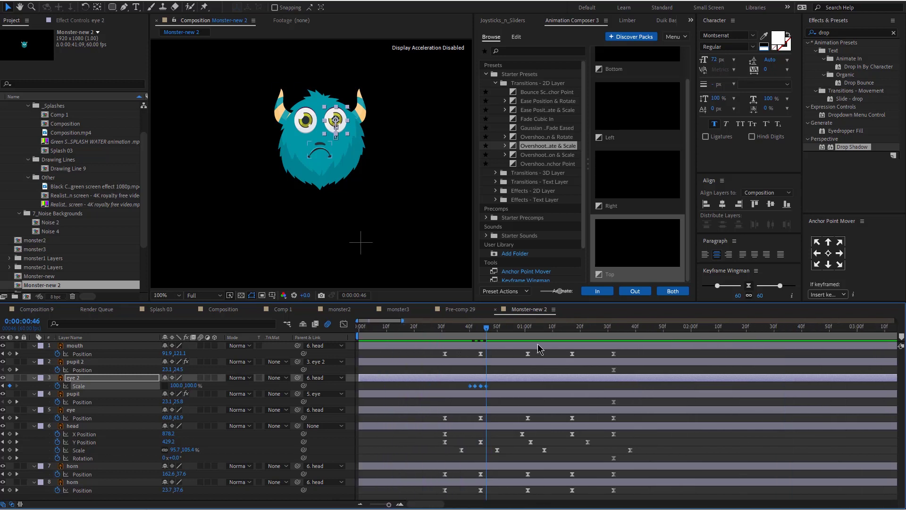
Repeat the blink just after the one-second mark and hold the monster's pose with keyframes at 0:00:01:55.
click(565, 331)
key(ctrl+v)
click(442, 330)
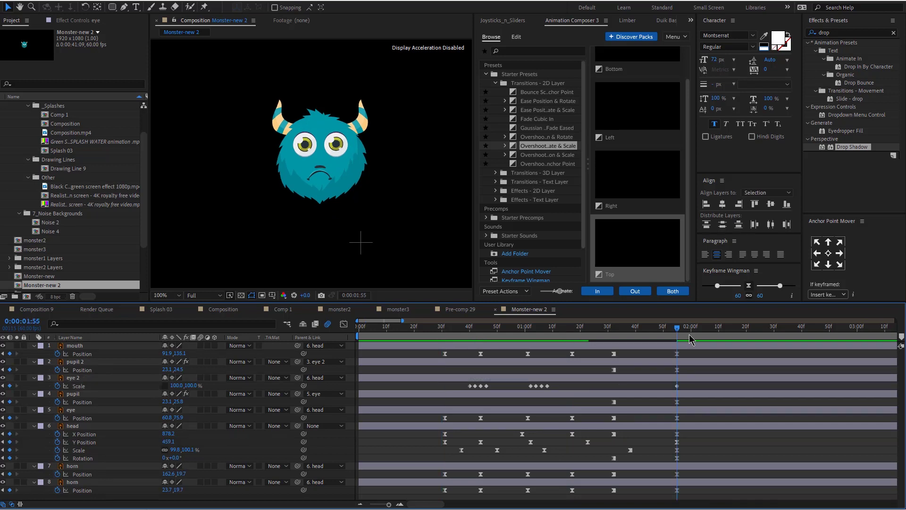
At 0:00:02:18, set the head layer's Rotation to 9°.
drag(689, 334, 742, 381)
click(739, 426)
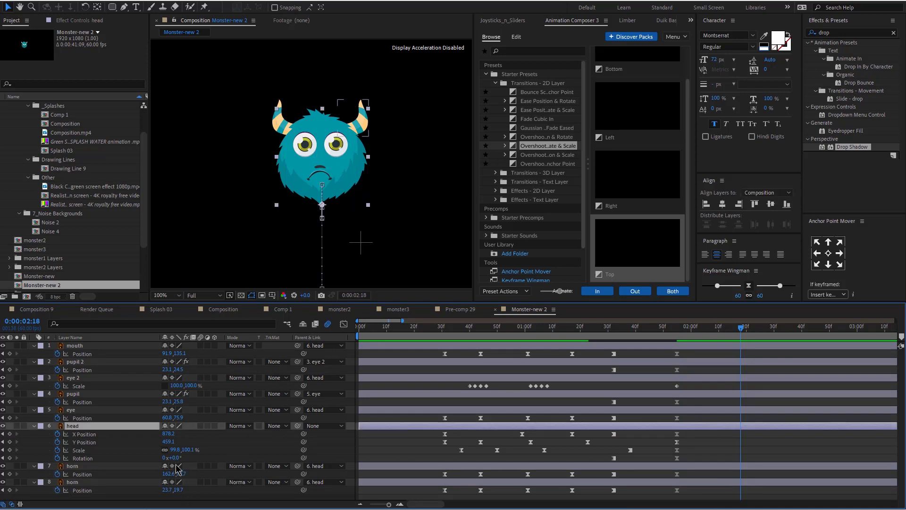
drag(172, 458, 179, 457)
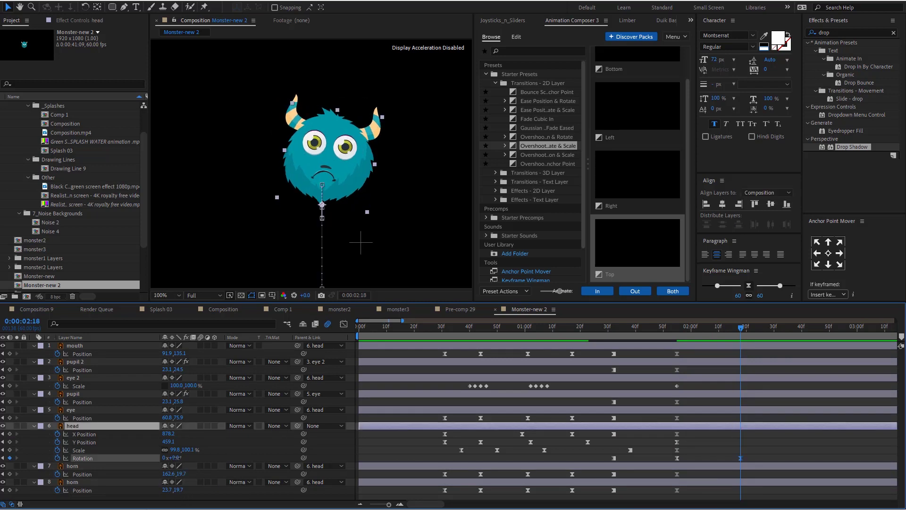
key(Return)
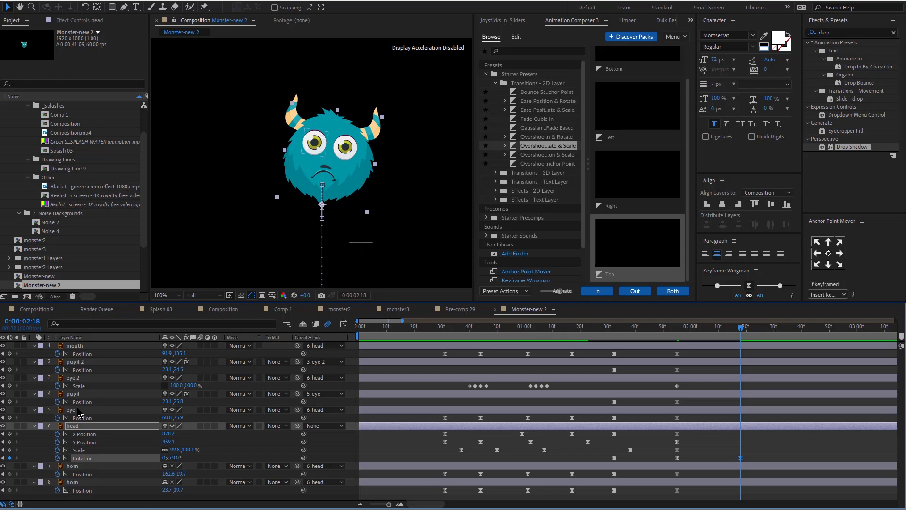
Reveal Position and Scale on both eye layers and add the missing Position and Scale keyframes at 0:00:01:55.
click(77, 410)
ctrl+click(80, 378)
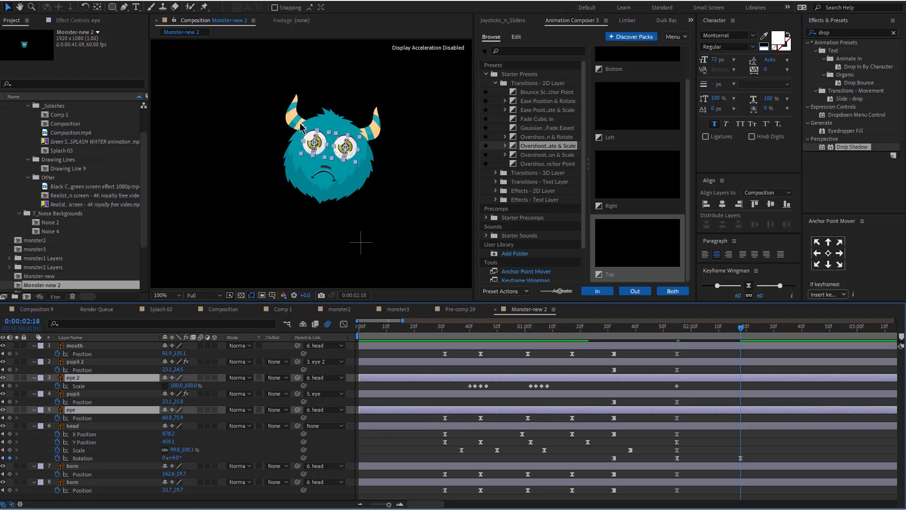
key(p)
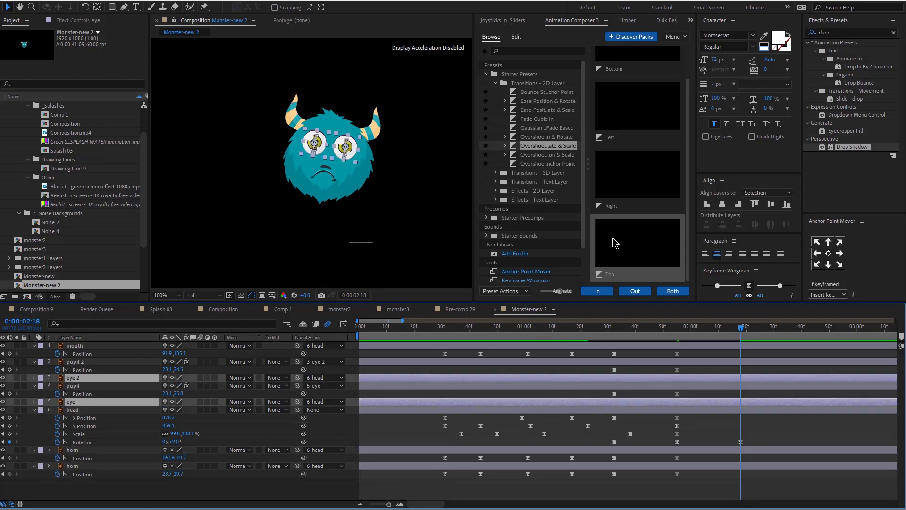
key(shift+s)
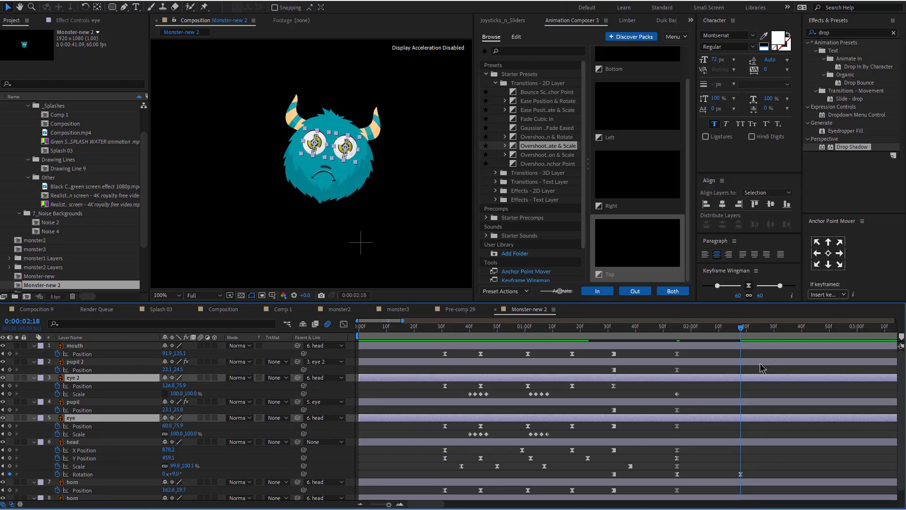
click(678, 333)
click(9, 386)
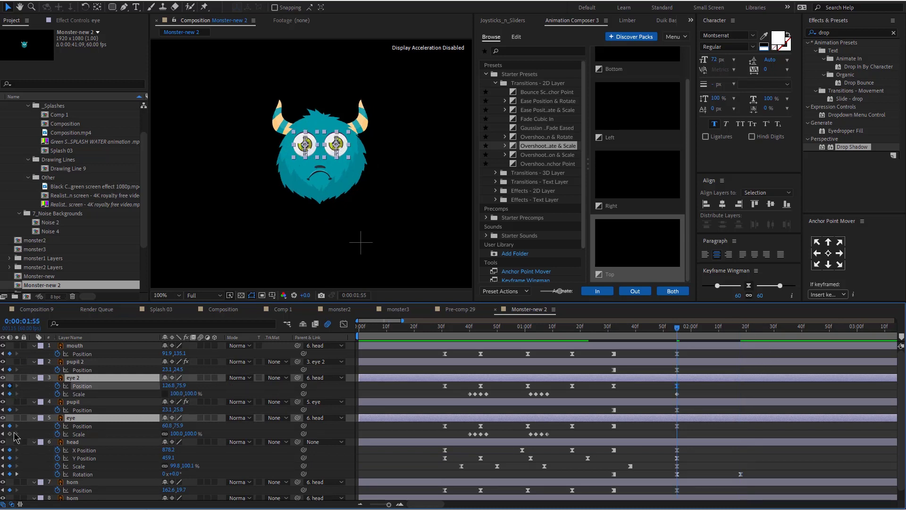
click(9, 434)
At 0:00:02:18, shift the mouth and both eyes together up and to the left, bringing both eyes to Y 70.2.
click(741, 335)
key(period)
ctrl+click(113, 348)
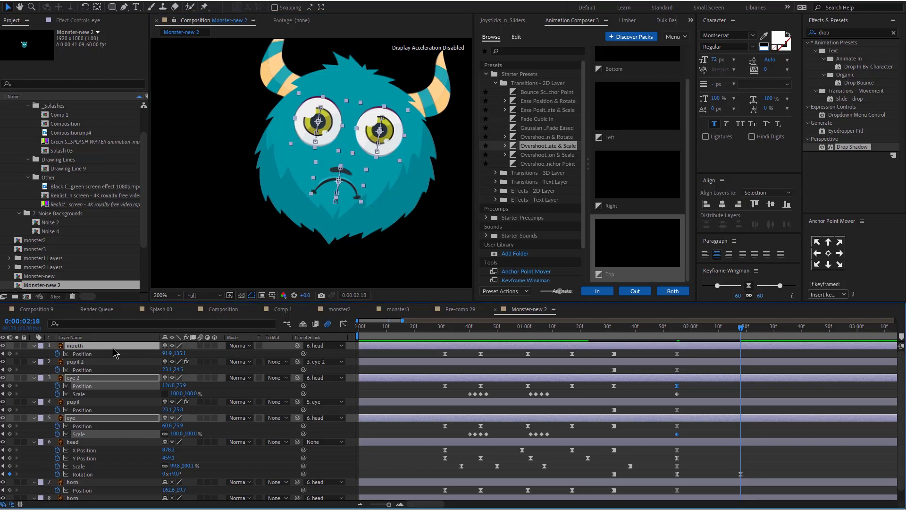
drag(355, 190, 344, 182)
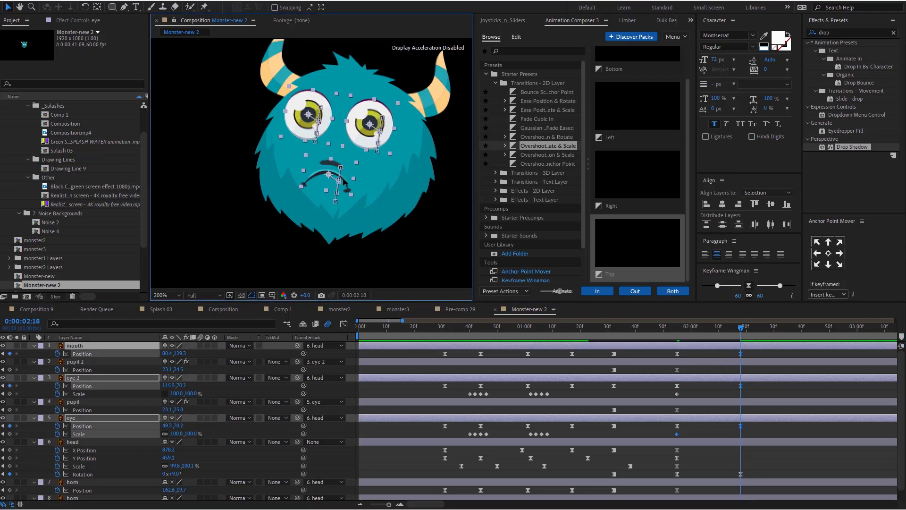
At 0:00:02:18, shift both horns right and down to Y 24.7, opposite to the facial features.
click(812, 372)
click(720, 363)
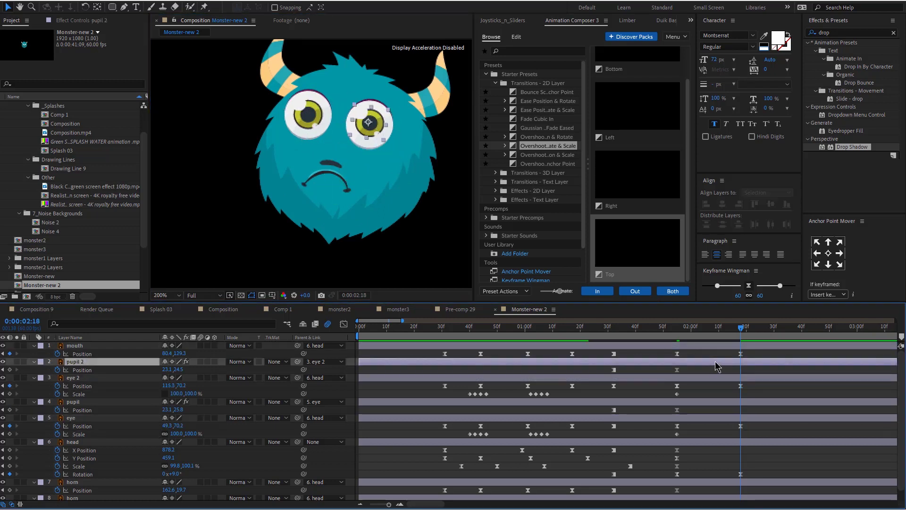
scroll(730, 444, down, 1)
click(722, 487)
shift+click(721, 472)
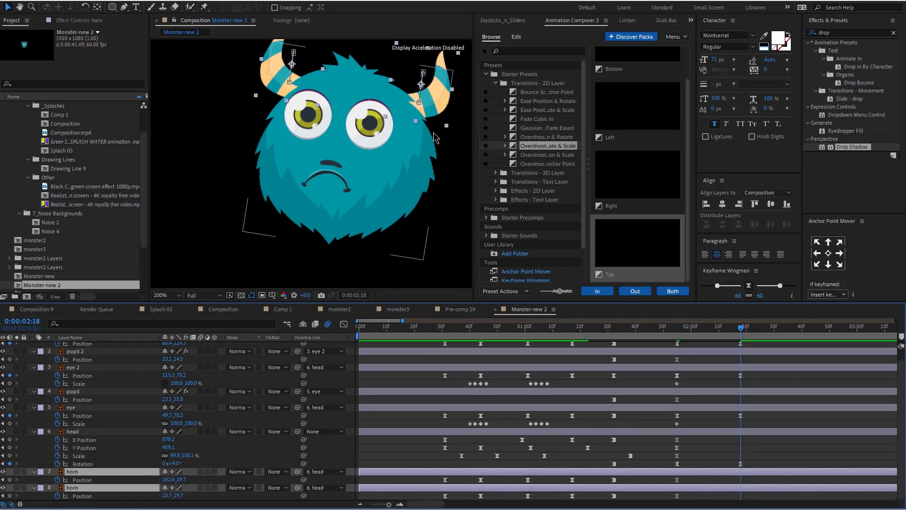
drag(435, 116, 449, 123)
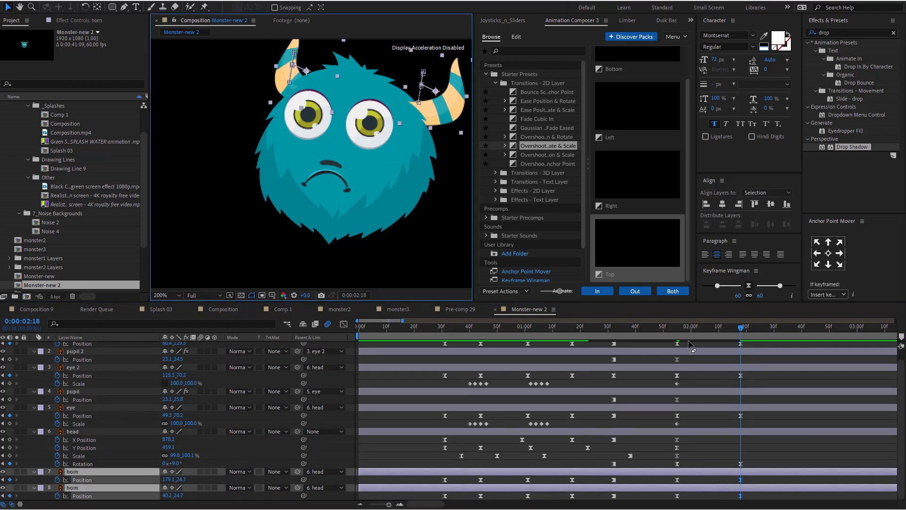
At 0:00:02:08, move both pupils toward the upper left of the eyes.
click(676, 332)
shift+click(337, 143)
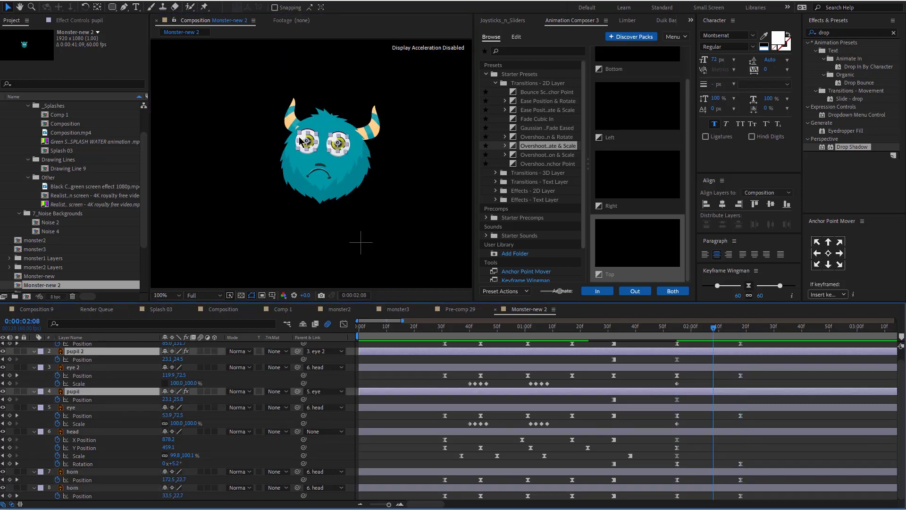
scroll(307, 135, up, 1)
drag(364, 128, 356, 124)
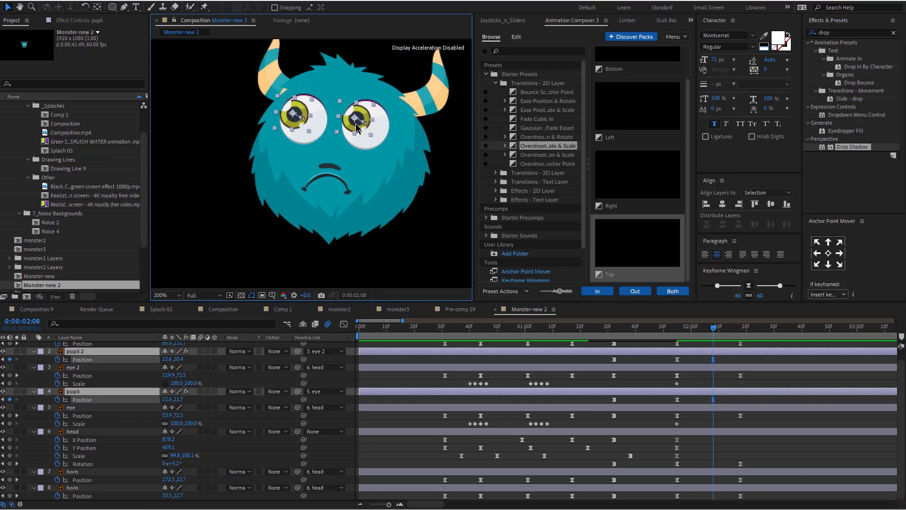
Copy eye 2's blink Scale keyframes and paste them at 0:00:01:55 on both eye layers.
click(677, 332)
drag(561, 385, 516, 390)
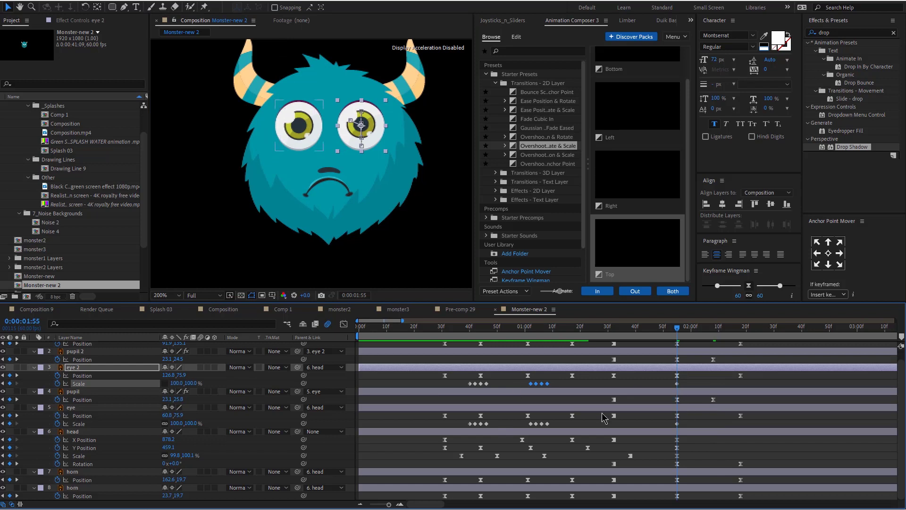
key(ctrl+c)
key(ctrl+v)
click(80, 408)
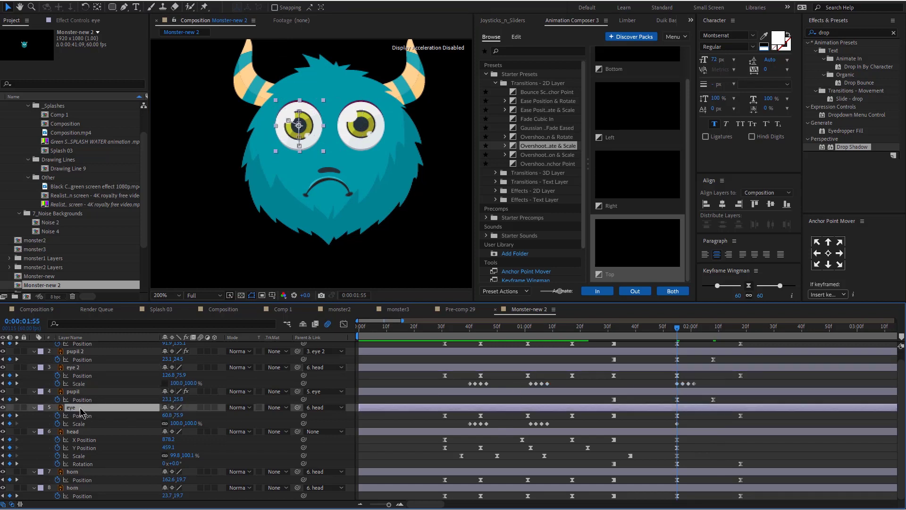
key(ctrl+v)
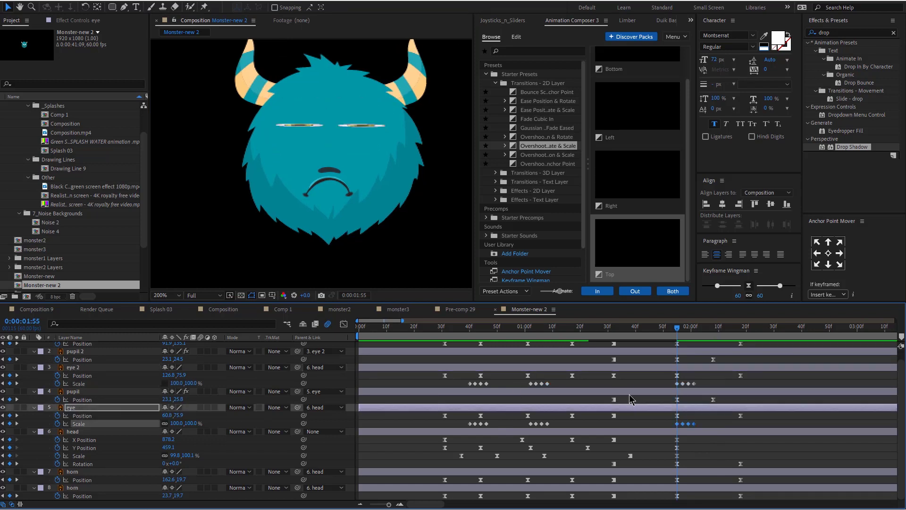
Add Monster-new 2 as the top layer of the main Composition and scale it down at 0:00:00:40.
click(224, 310)
drag(42, 285, 90, 346)
drag(404, 332, 562, 333)
key(s)
drag(175, 354, 158, 354)
Position the Monster-new 2 layer behind the woman's shoulder on the right and rotate it to 26°.
scroll(289, 106, up, 1)
drag(288, 106, 467, 227)
drag(453, 208, 312, 171)
drag(175, 354, 183, 354)
key(r)
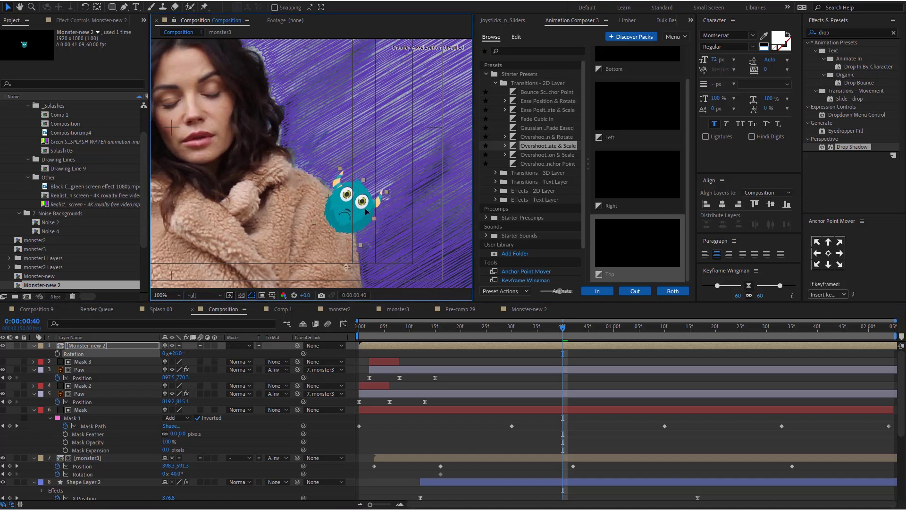
Duplicate the Mask layer, place the copy directly above Monster-new 2, and use it as an alpha inverted matte.
click(88, 410)
key(ctrl+d)
drag(88, 412, 90, 342)
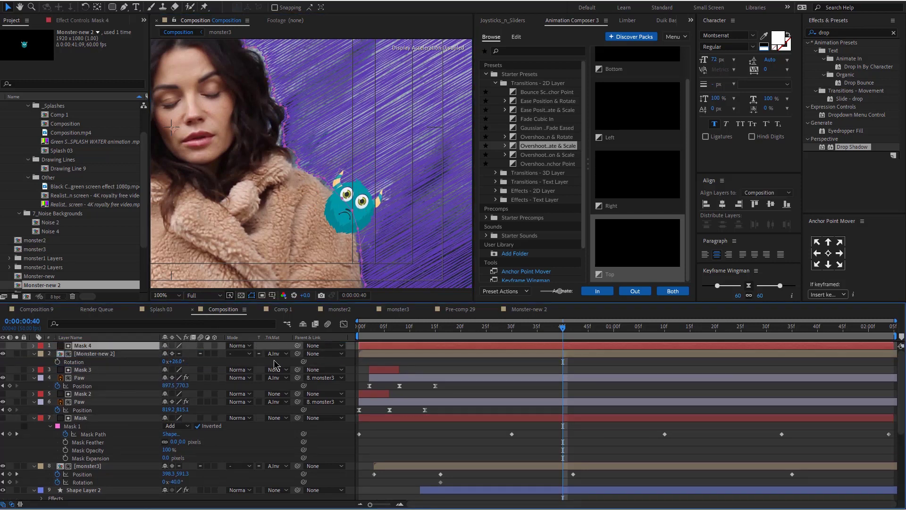
click(274, 353)
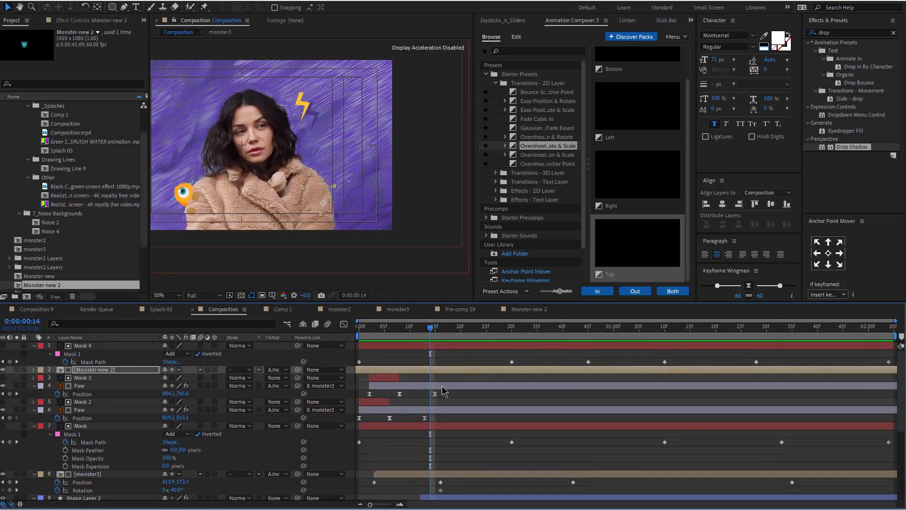
Keyframe Monster-new 2's position and rotation at 0:00:00:37, nudging it up and right and rotating it to 32°.
click(491, 330)
drag(492, 330, 547, 335)
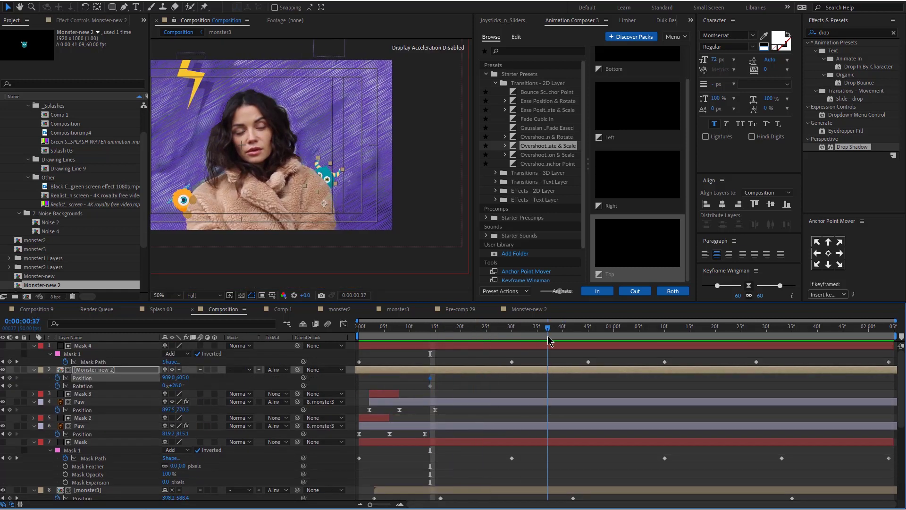
click(10, 386)
scroll(326, 189, up, 1)
drag(335, 194, 340, 190)
drag(182, 386, 184, 386)
Keyframe Monster-new 2's Position at 1000, 614 at 0:00:01:15 and 1022, 630 at 0:00:02:03, and preview the motion.
drag(612, 332, 690, 332)
drag(357, 189, 361, 198)
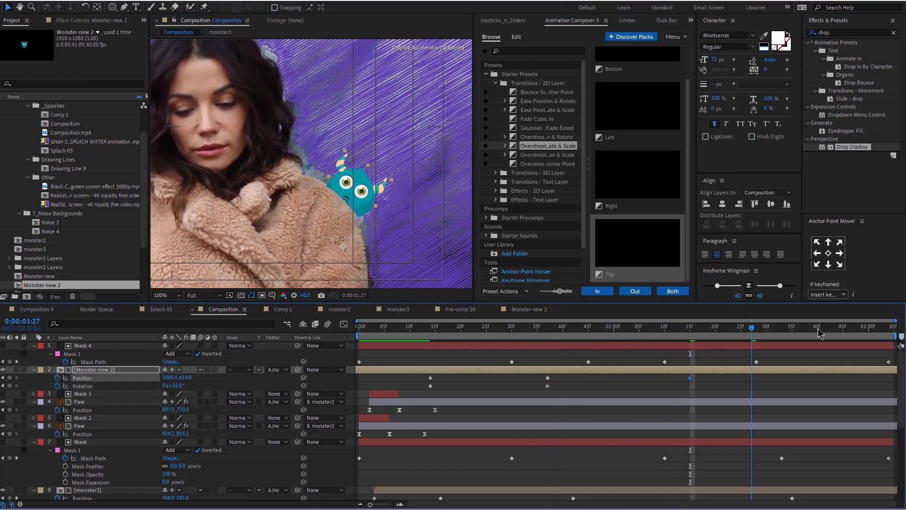
drag(355, 200, 359, 213)
key(space)
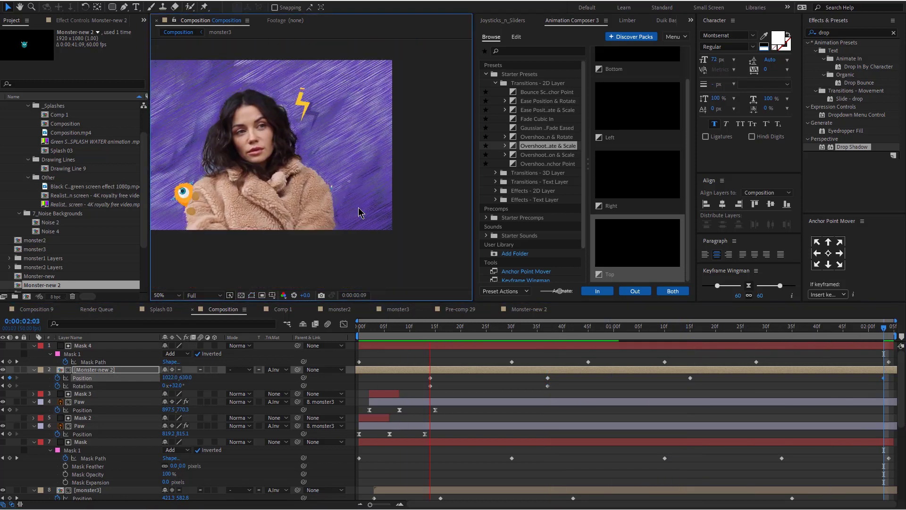
key(space)
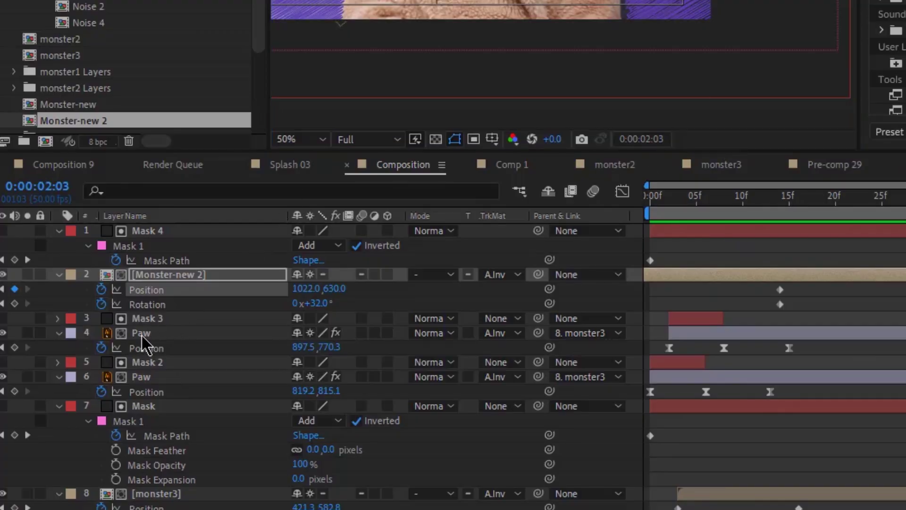
Duplicate both Paw layers, move the copies to the top of the layer stack, and remove their Position keyframes.
click(142, 334)
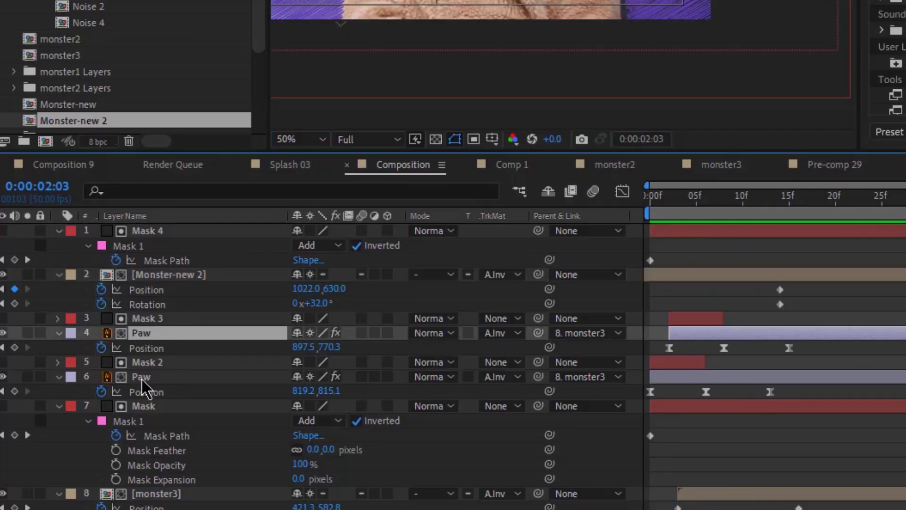
ctrl+click(141, 377)
key(ctrl+d)
drag(152, 313, 174, 228)
key(p)
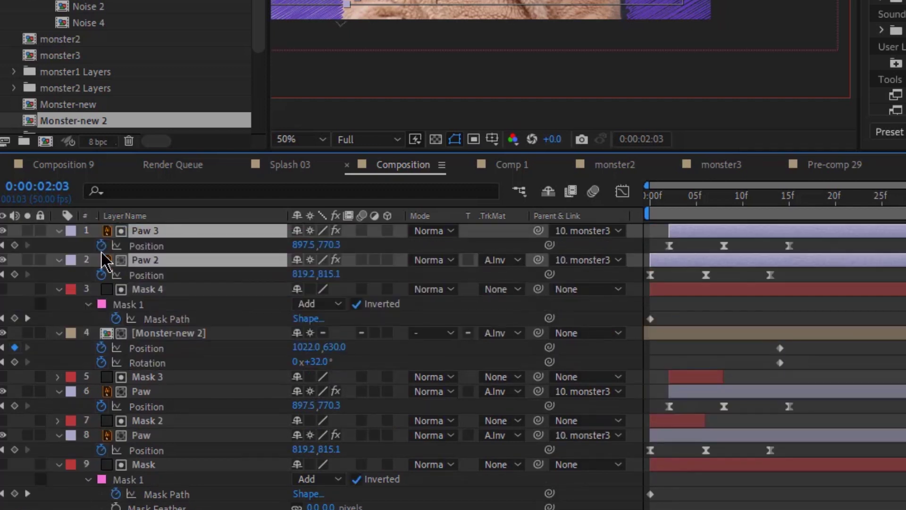
click(101, 246)
click(101, 275)
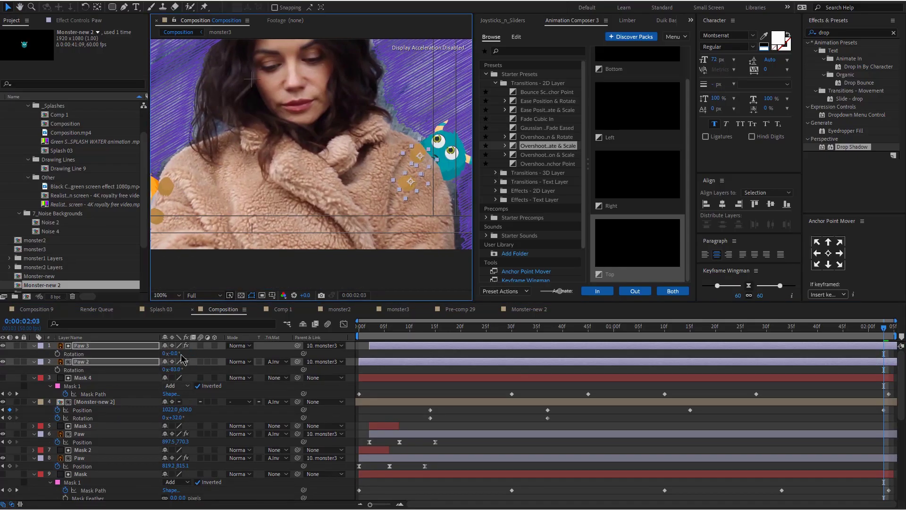
Parent Paw 3 to Paw 2, rotate Paw 2 to 99° and Paw 3 to -19°, and place both on the shoulder beside the teal monster.
click(228, 367)
scroll(437, 207, up, 1)
space+drag(437, 208, 257, 161)
drag(175, 370, 133, 353)
drag(328, 205, 380, 198)
Set the Change to Color target on Paw 3 and Paw 2 to the monster's teal fur colour.
click(77, 22)
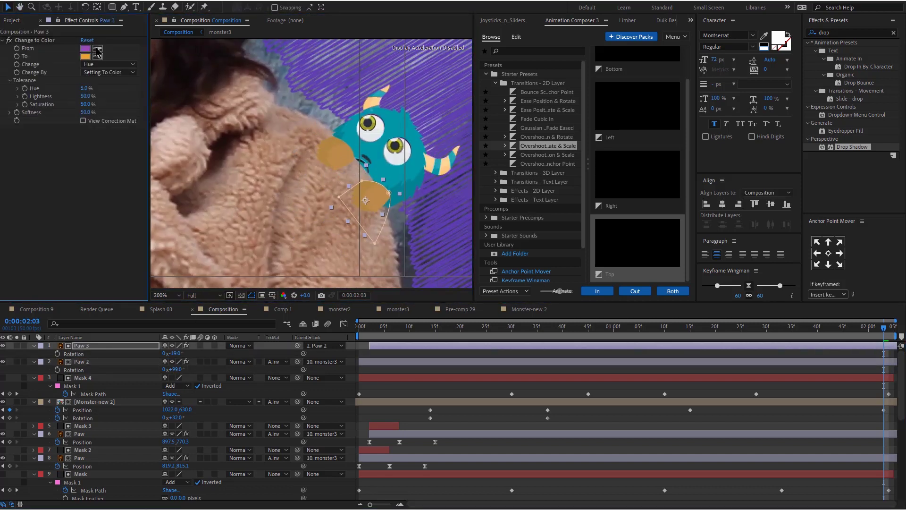
click(399, 175)
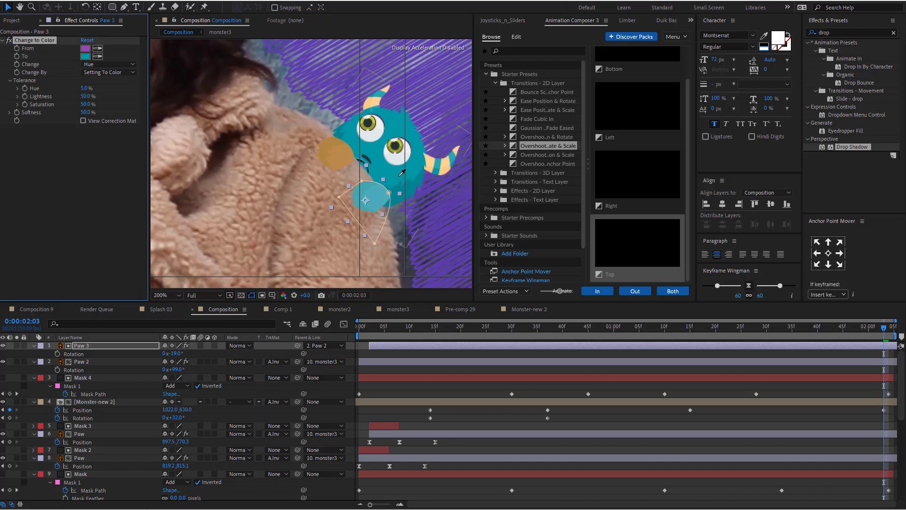
click(84, 362)
click(395, 378)
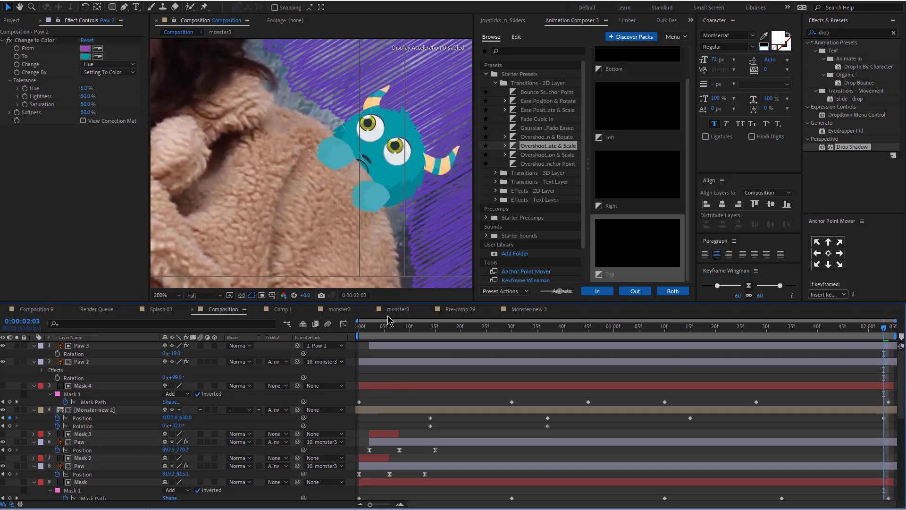
scroll(354, 143, down, 1)
scroll(354, 143, up, 1)
click(351, 154)
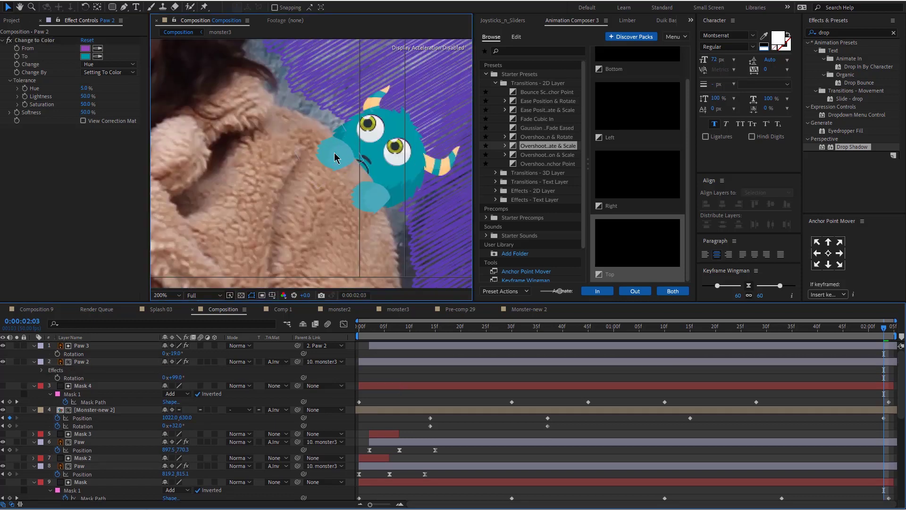
Rotate Paw 2 to 14°, and parent both Paw 2 and Paw 3 to Monster-new 2 instead of their current parents.
ctrl+click(298, 361)
drag(176, 378, 155, 378)
click(49, 353)
key(comma)
click(98, 346)
ctrl+click(97, 362)
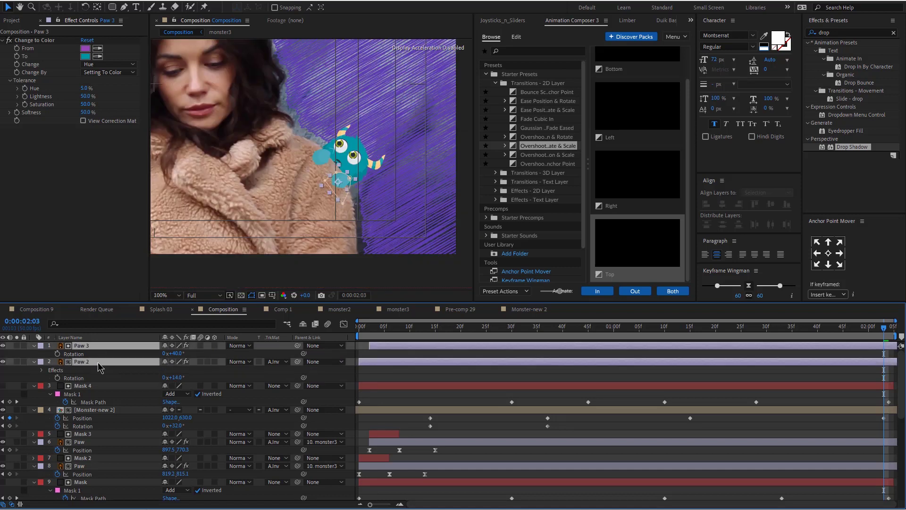
drag(297, 362, 99, 410)
key(ctrl+shift+a)
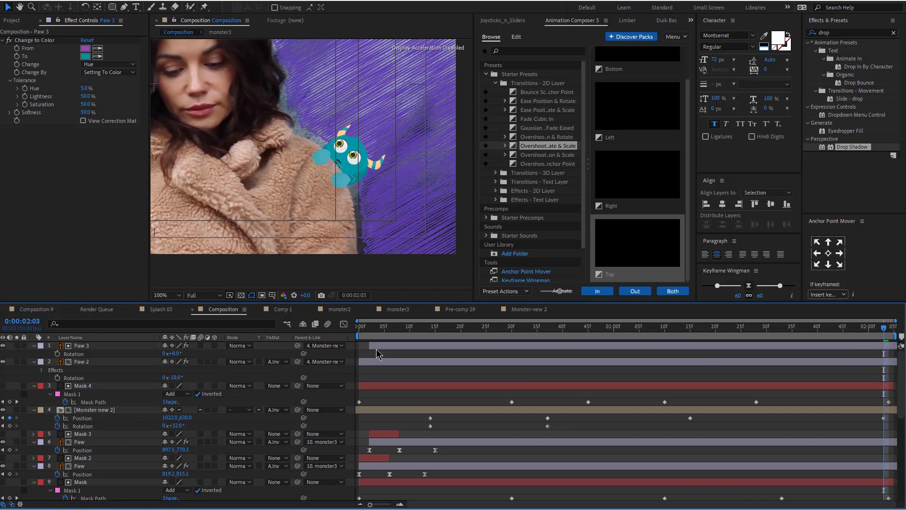
Keyframe the Position of Paw 3 at 914.4, 439.0 and Paw 2 at 813.4, 404.0 at 0:00:00:14.
drag(410, 334, 431, 331)
drag(394, 346, 383, 360)
shift+click(385, 363)
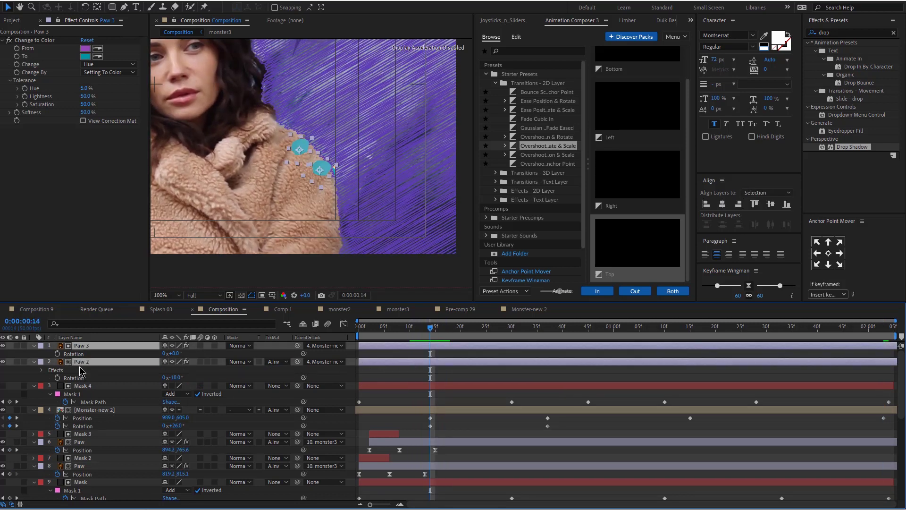
key(alt+shift+p)
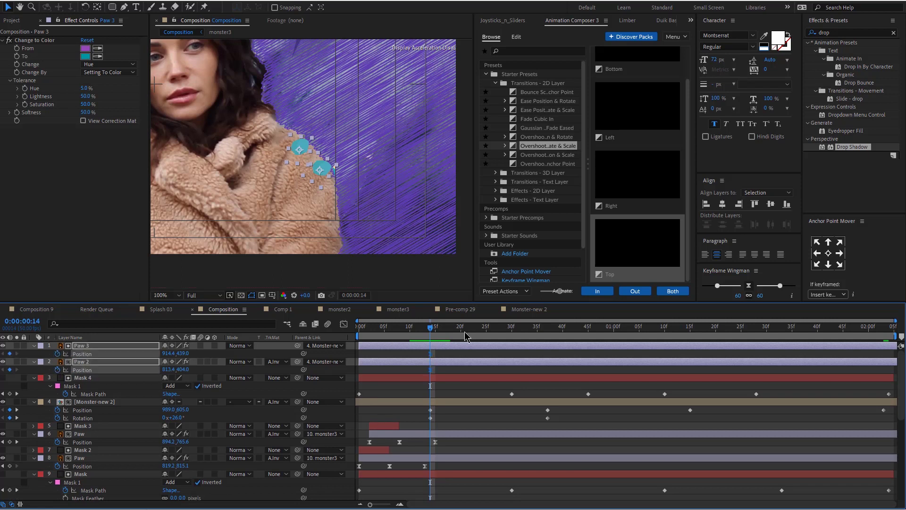
Keyframe both paws raised above the shoulder at 0:00:00:09 and lowered onto the coat at 0:00:00:04, and preview the motion.
drag(418, 330, 408, 332)
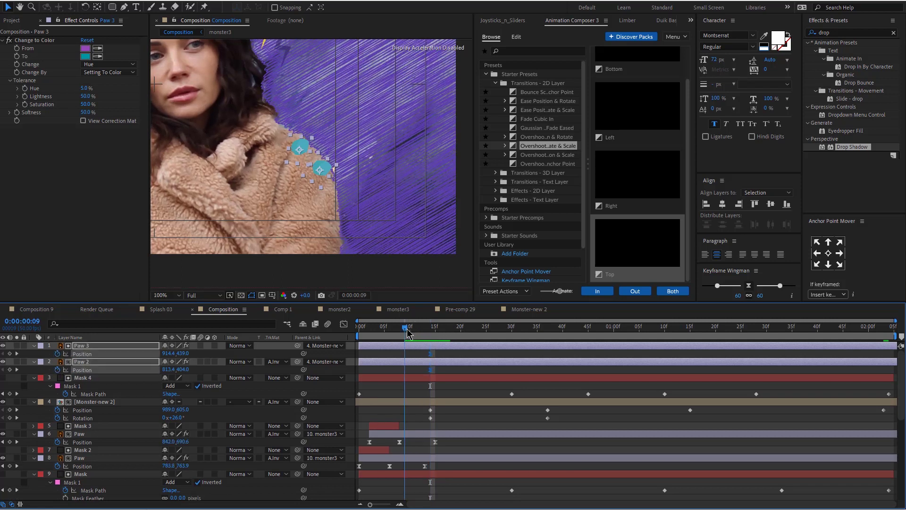
drag(324, 172, 338, 156)
key(Page_Up)
key(Page_Up)
key(Page_Up)
key(Page_Up)
key(Page_Up)
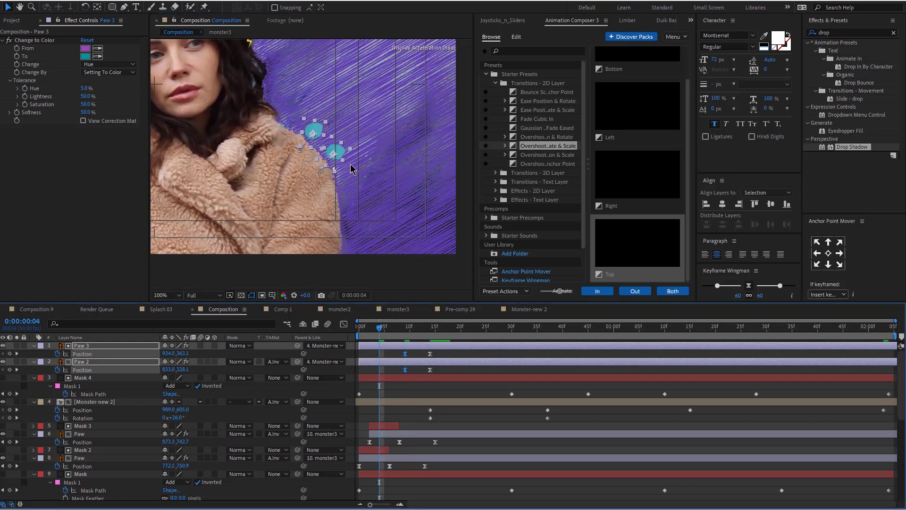
drag(349, 162, 326, 180)
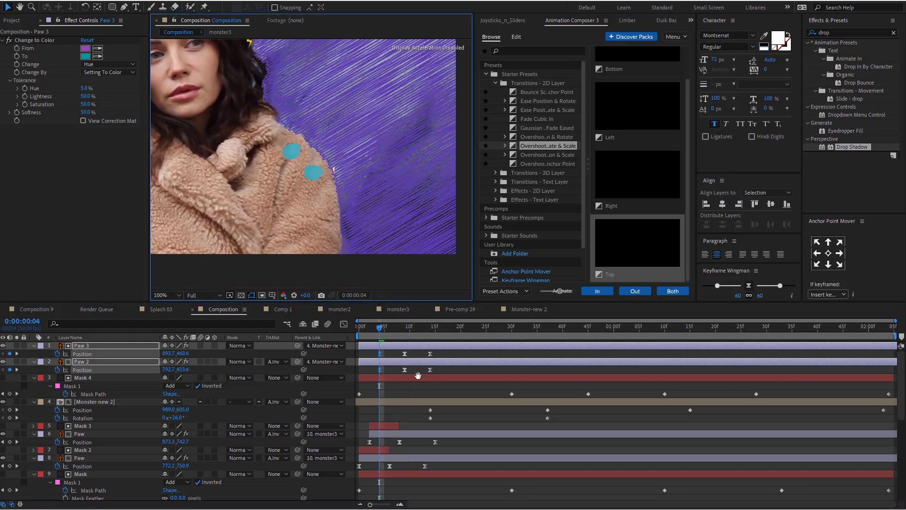
key(space)
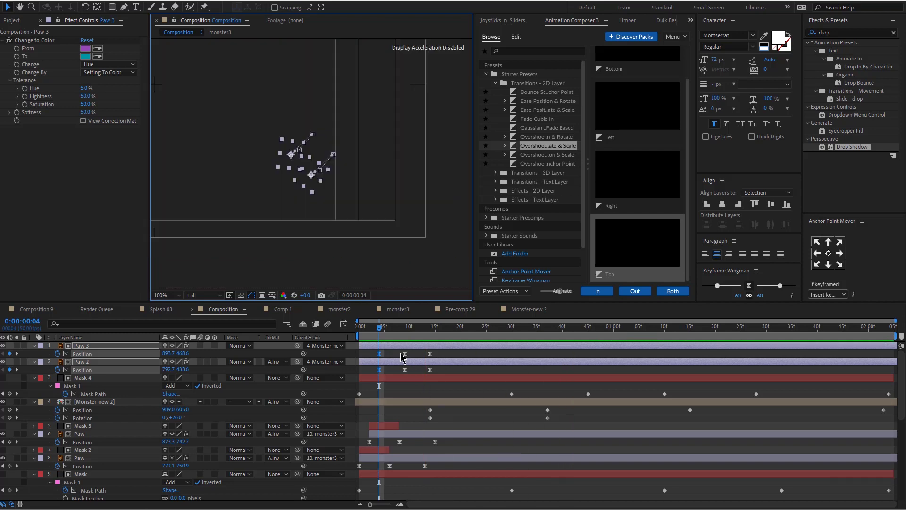
Shift the Paw 3 and Paw 2 layers two frames later, move their first Position keyframes to 0:00:00:03, and preview.
drag(400, 348, 411, 349)
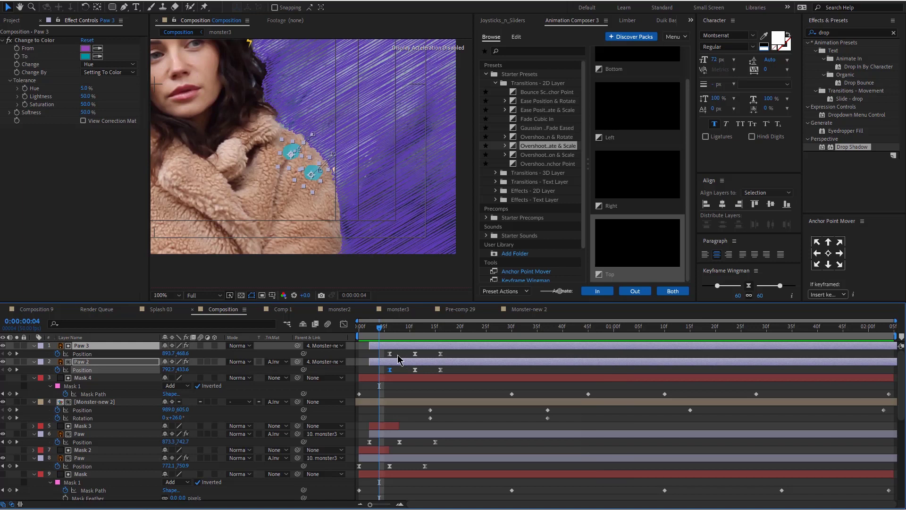
drag(390, 369, 376, 373)
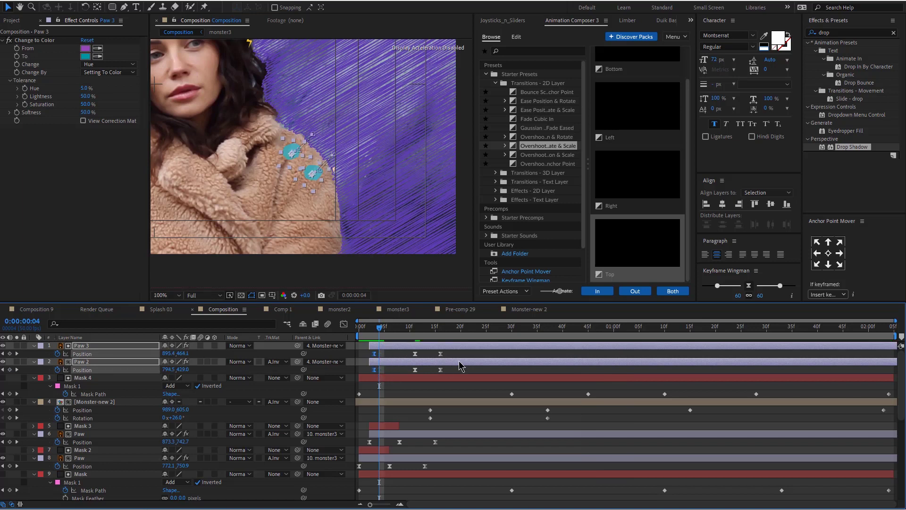
key(ctrl+z)
click(390, 372)
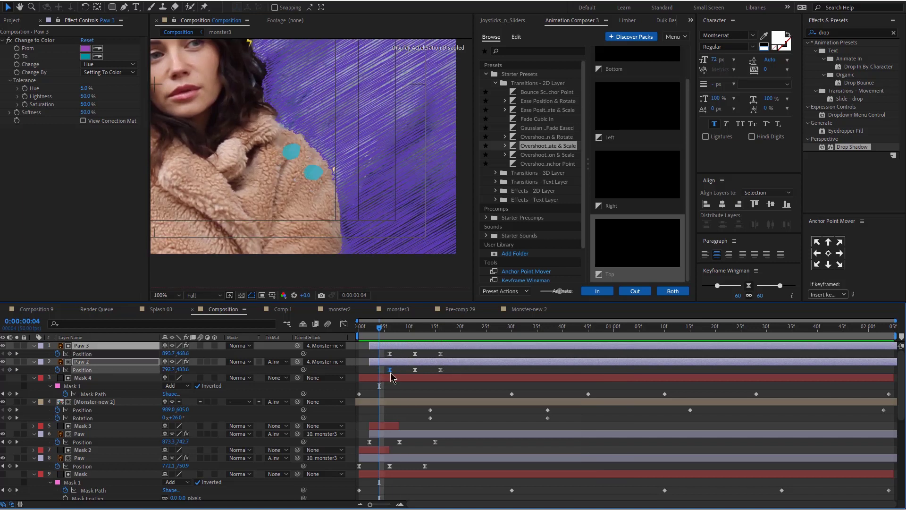
drag(376, 375, 375, 374)
key(space)
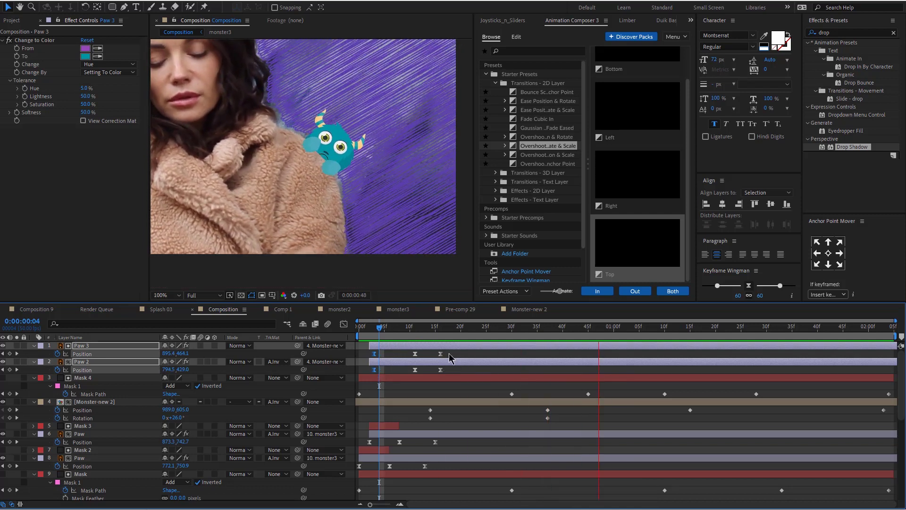
Duplicate Mask 4 twice, ending both copies at 0:00:00:11, with one directly above Paw 2 and the other above Paw 3.
click(89, 378)
key(ctrl+d)
key(ctrl+bracketright)
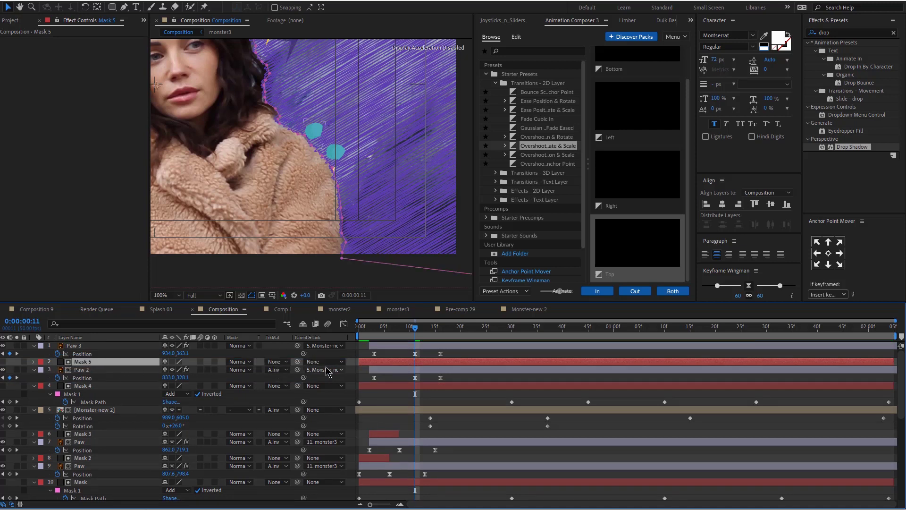
key(ctrl+d)
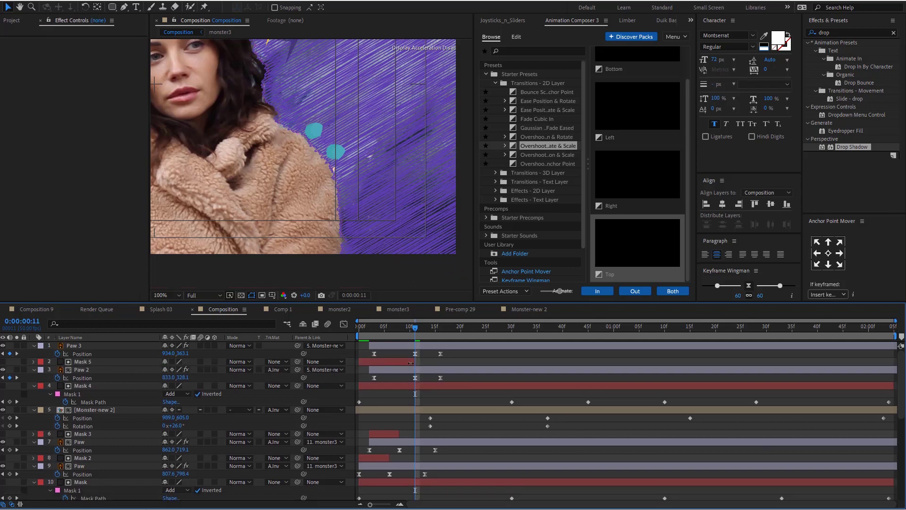
click(78, 362)
drag(80, 365, 81, 343)
At 0:00:00:11, move Paw 3 to about 928, 381 and Paw 2 to about 827, 346 closer to the shoulder, and preview.
mouse_move(399, 329)
mouse_down()
mouse_move(378, 331)
mouse_move(409, 331)
mouse_up()
click(415, 333)
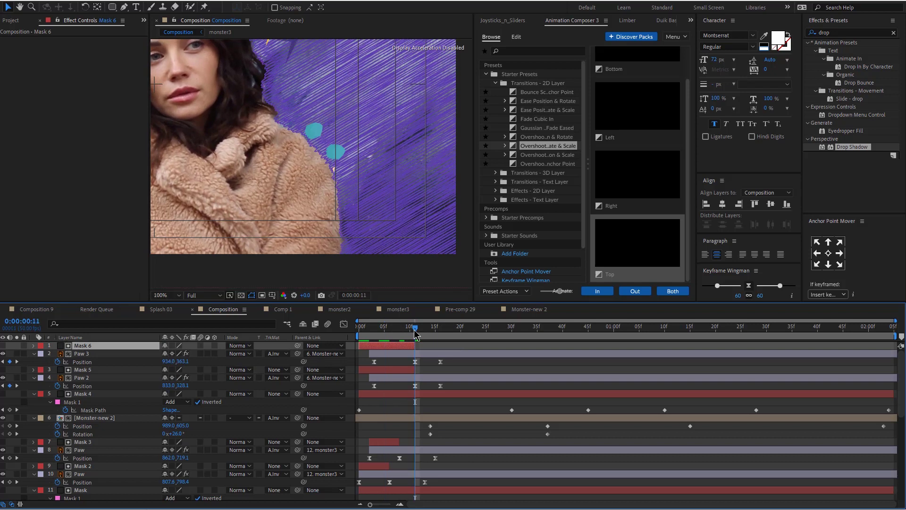
click(418, 355)
ctrl+click(418, 377)
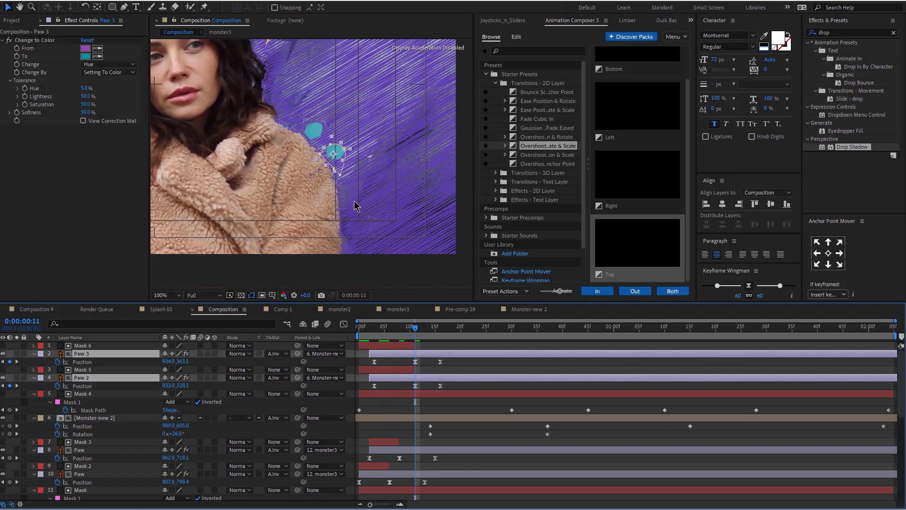
scroll(352, 156, up, 1)
mouse_move(357, 150)
mouse_down()
mouse_move(348, 159)
mouse_move(355, 155)
mouse_up()
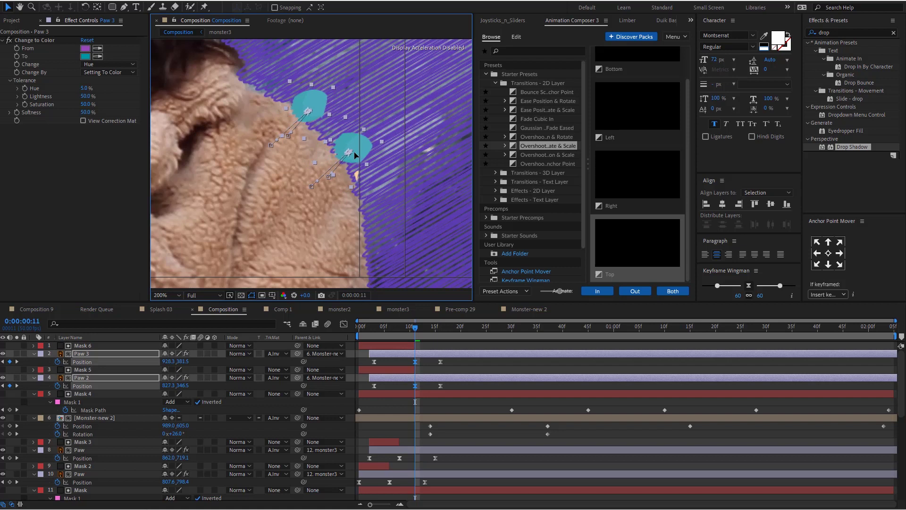
click(373, 331)
key(space)
scroll(342, 135, down, 1)
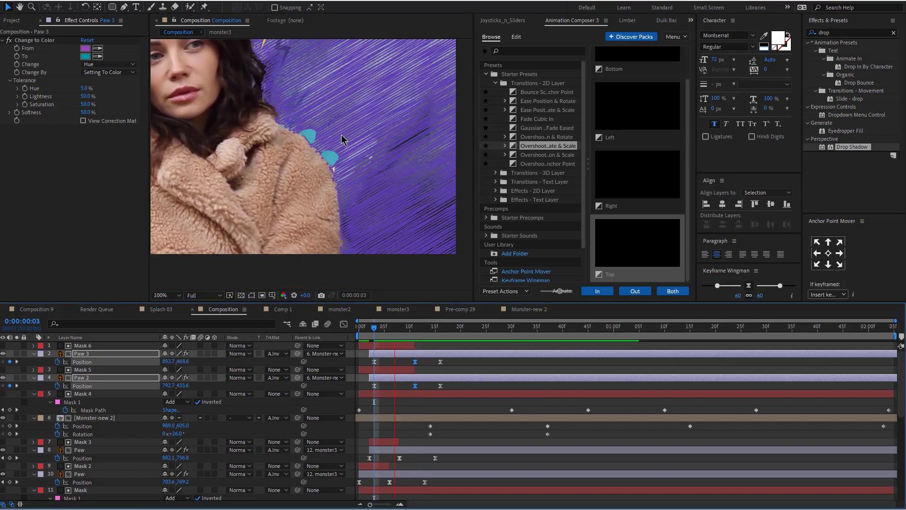
scroll(341, 136, down, 1)
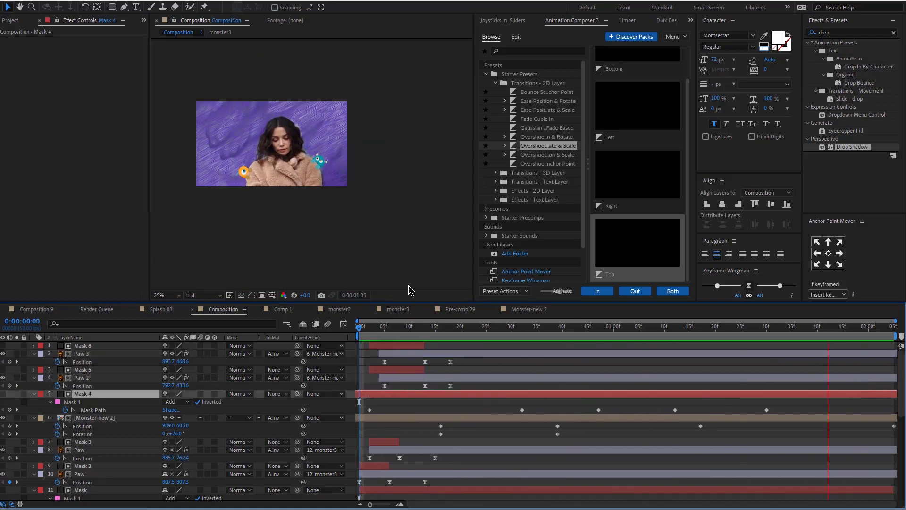
Shift the layers from Mask 6 down to Monster-new 2 about 12 frames later in the timeline.
key(space)
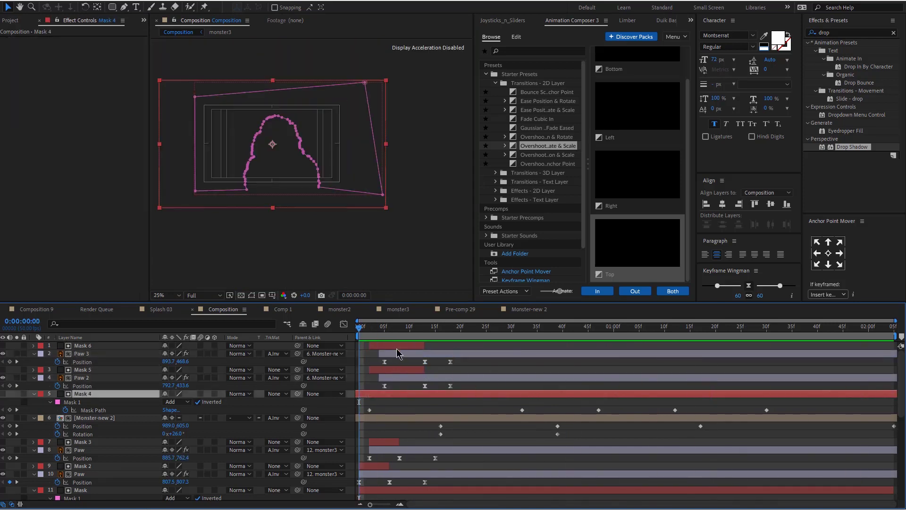
click(397, 347)
shift+click(389, 416)
drag(385, 416, 409, 416)
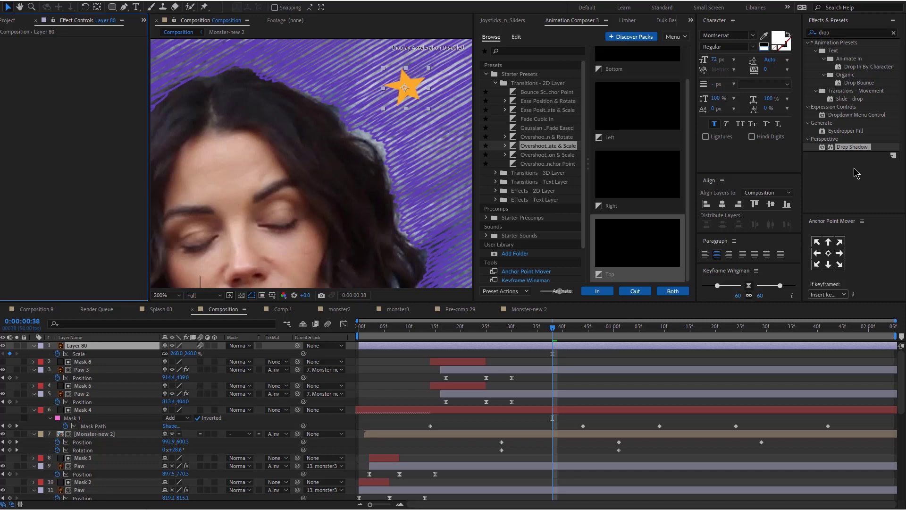
Add a Drop Shadow to the orange star on Layer 80 with a Distance of 17 and a dark purple shadow colour.
double_click(852, 147)
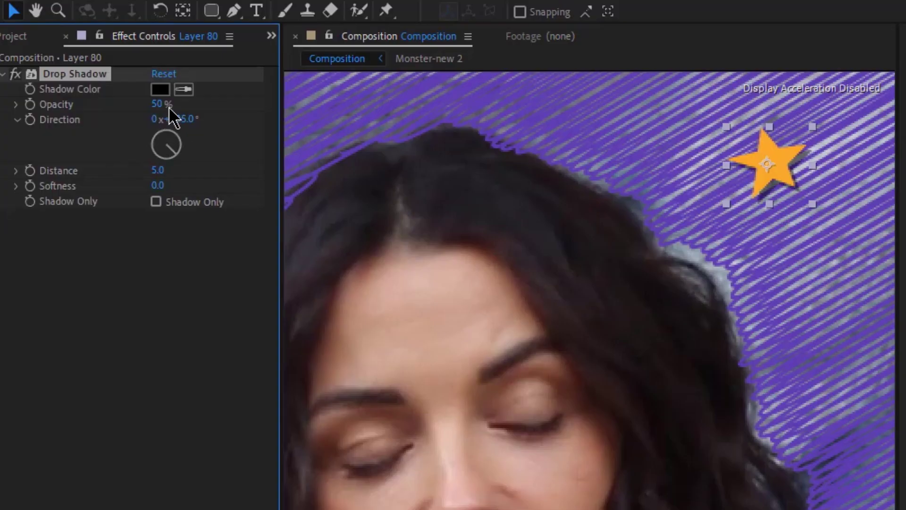
mouse_move(159, 173)
mouse_down()
mouse_move(187, 166)
mouse_move(166, 166)
mouse_up()
key(comma)
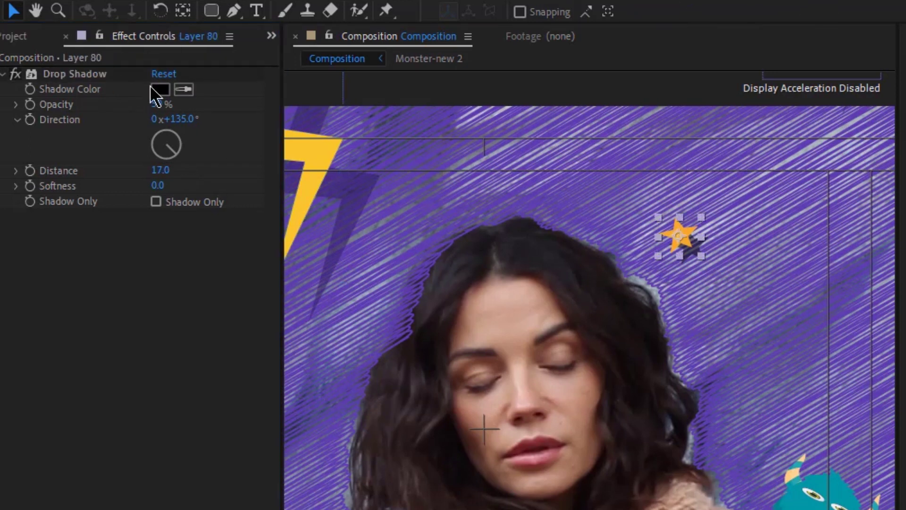
click(160, 90)
key(ctrl+v)
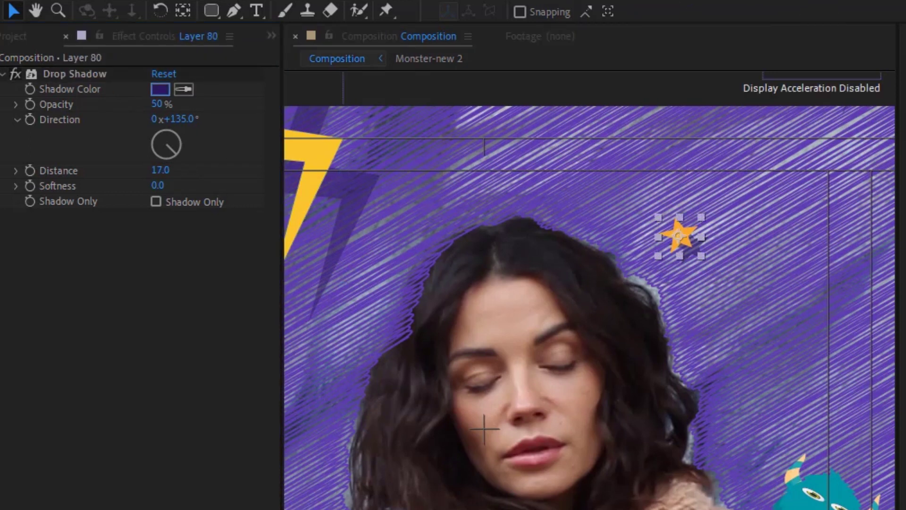
key(Return)
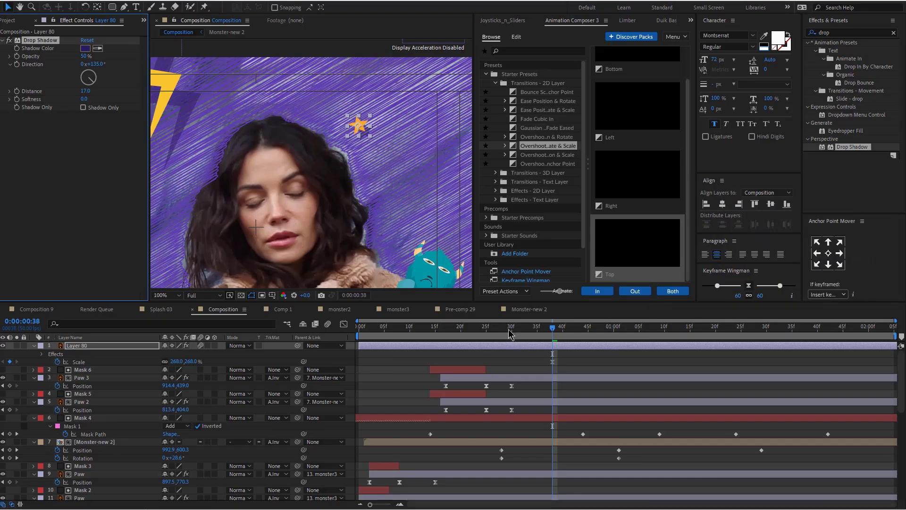
Keyframe the star's Scale at 0% at 0:00:00:28 and preview its pop-in.
drag(509, 329, 466, 330)
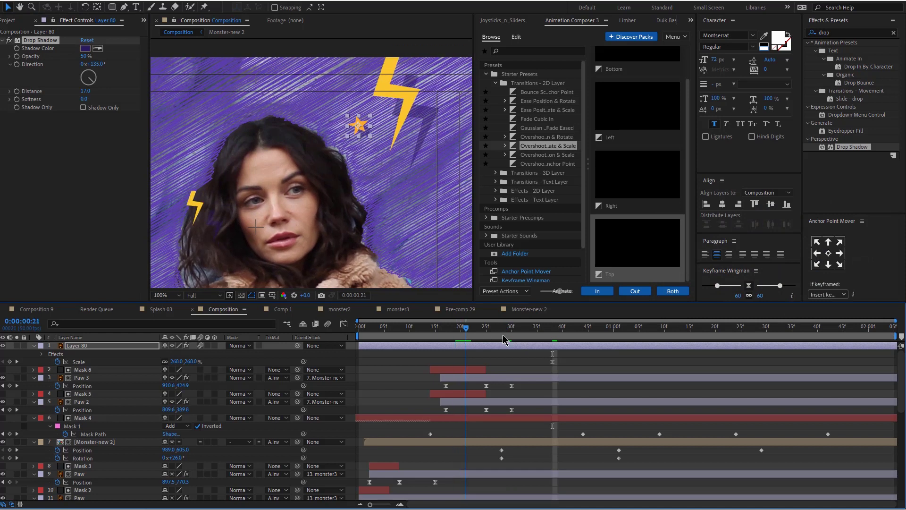
click(177, 361)
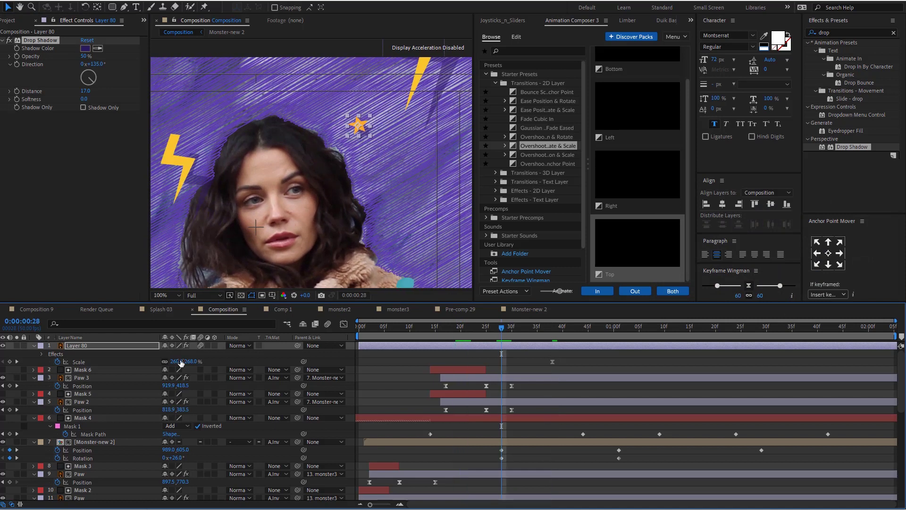
text(0)
key(Return)
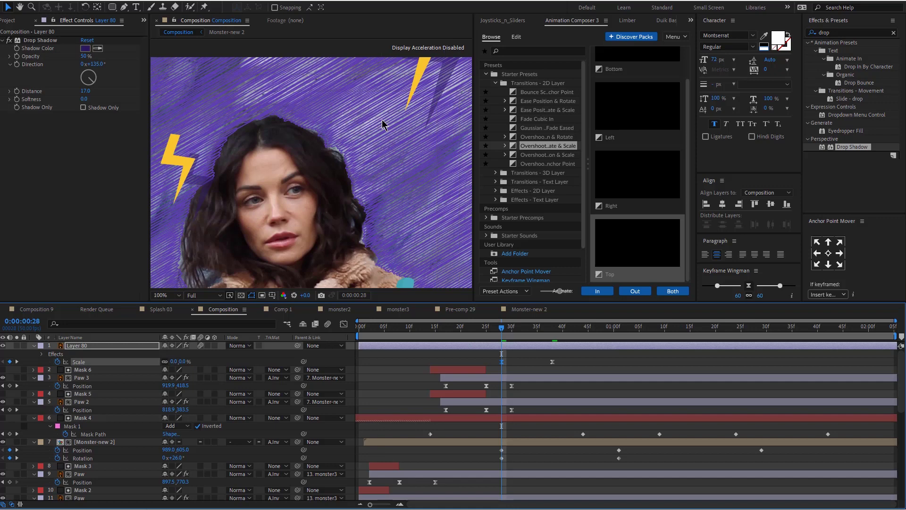
scroll(381, 120, down, 2)
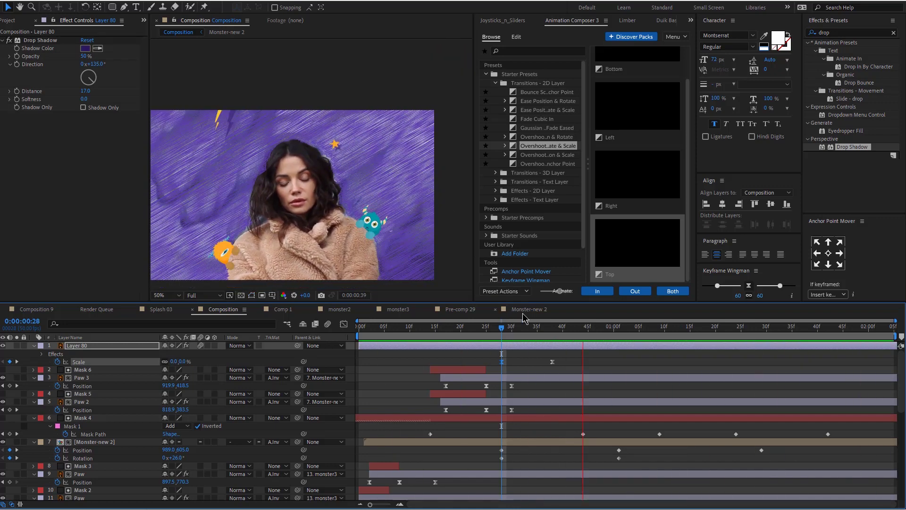
Apply the Cosine Position & Rotation preset from the 2D layer transformation effects to the star.
click(496, 83)
click(495, 110)
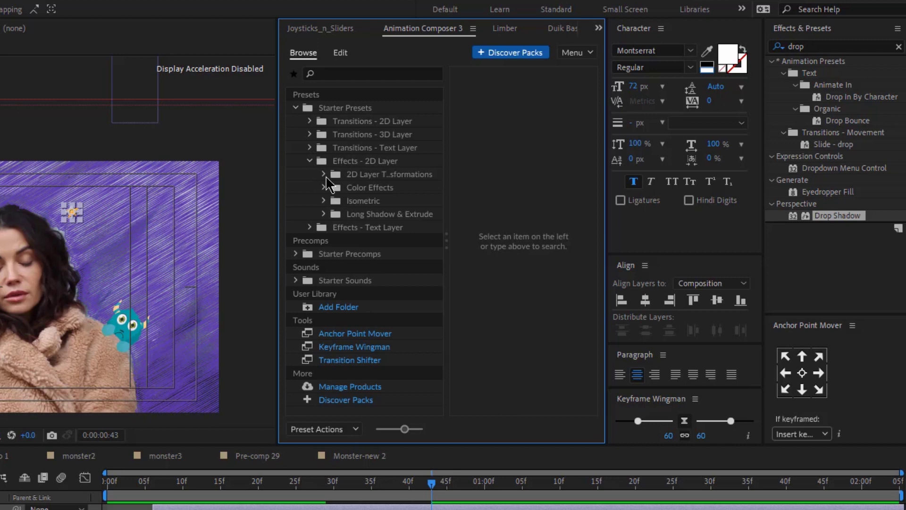
click(324, 175)
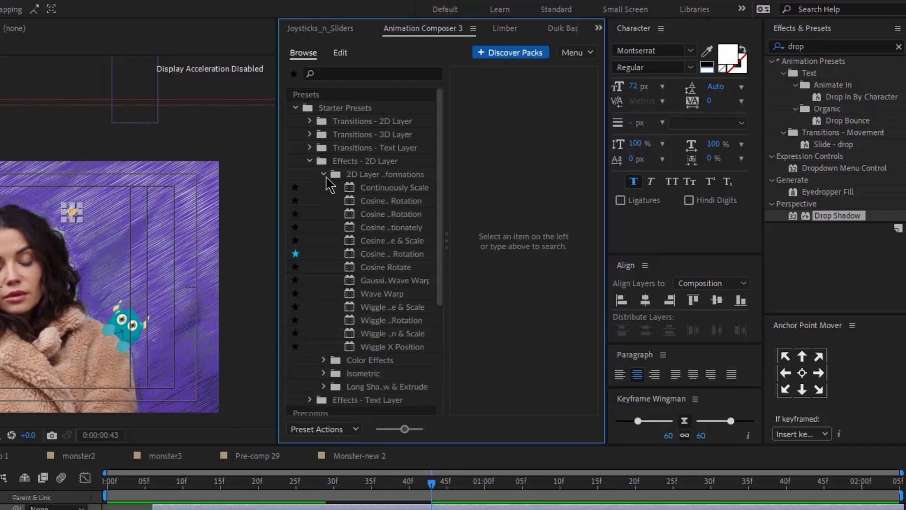
click(384, 255)
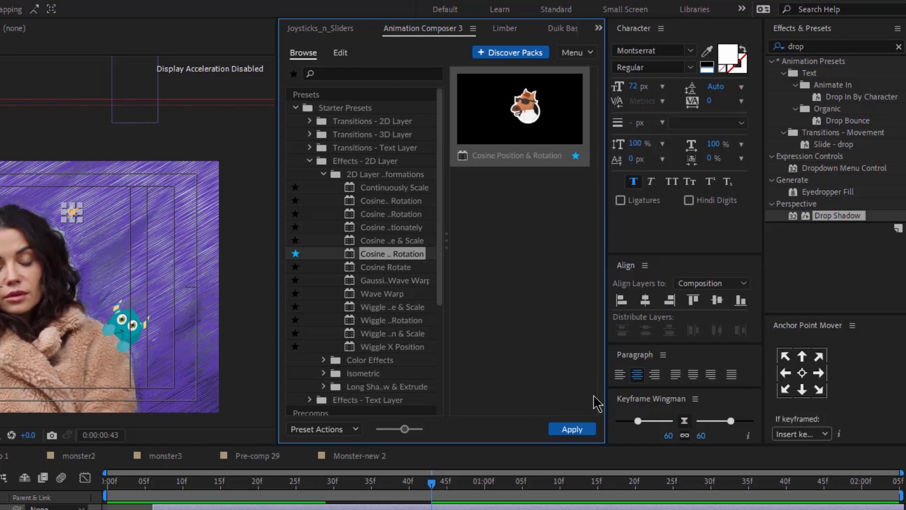
click(576, 429)
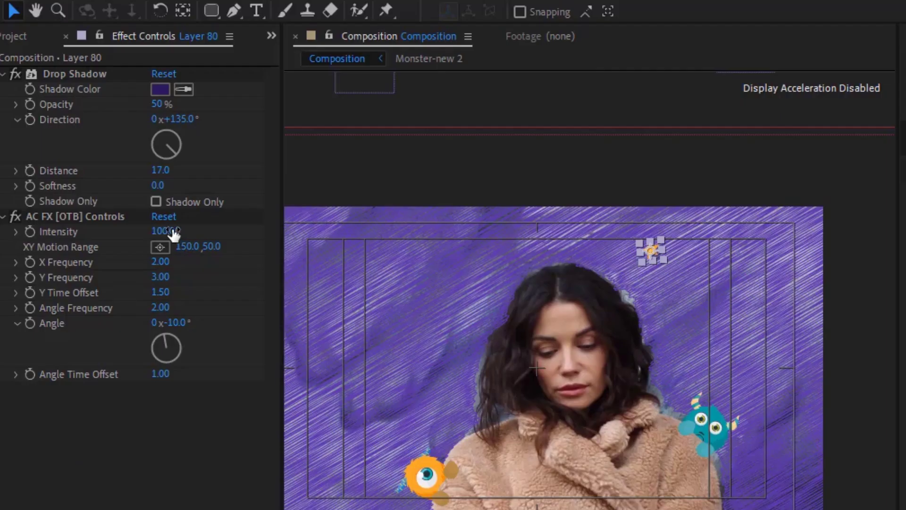
Set the Intensity of the star's cosine motion effect to 20.
click(174, 231)
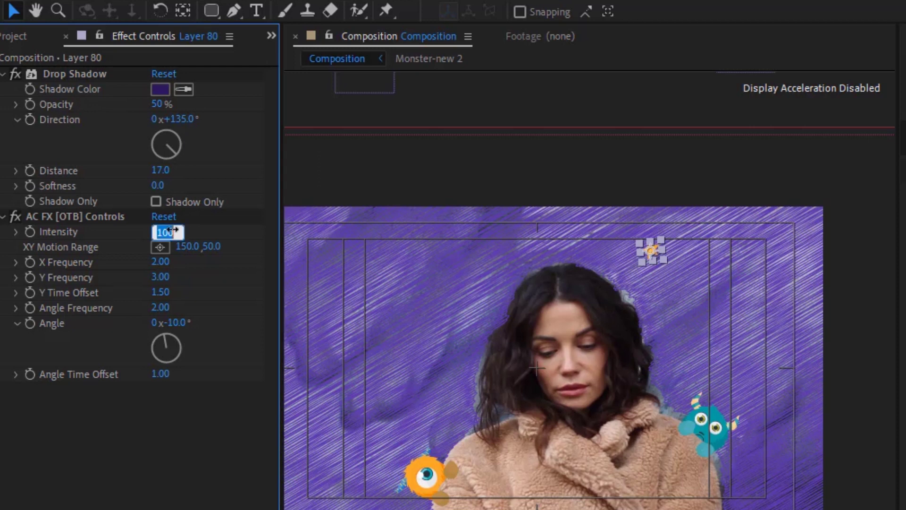
text(20)
key(Return)
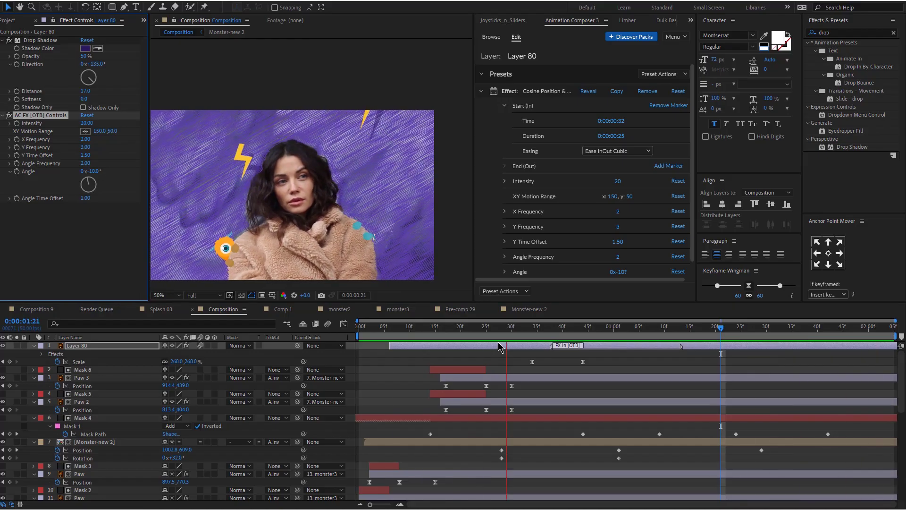
Duplicate the Layer 80 star, place it on the woman's other side 5 frames later, and set its Scale to 0% at 0:00:00:39.
key(comma)
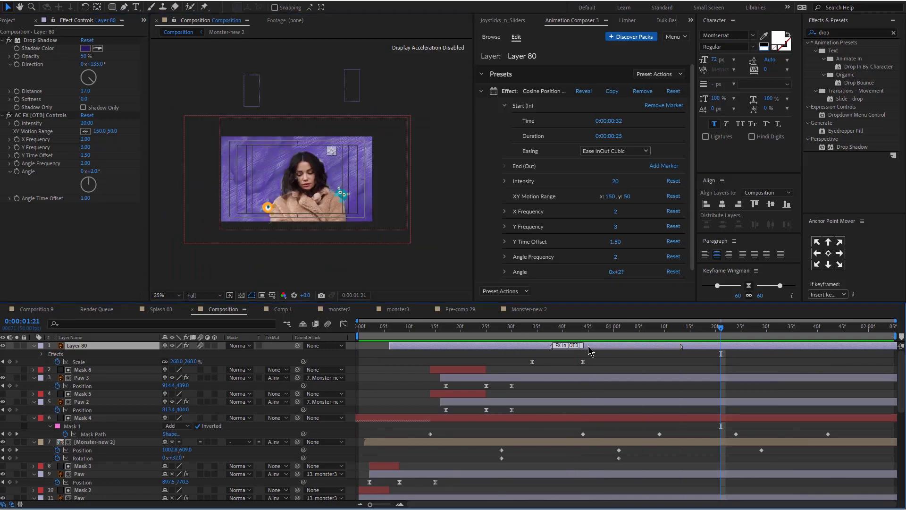
key(ctrl+d)
key(s)
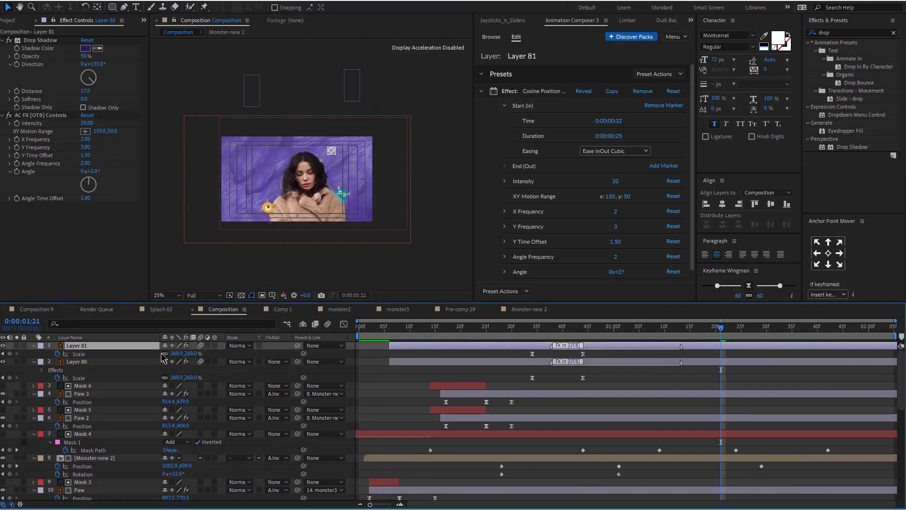
click(175, 353)
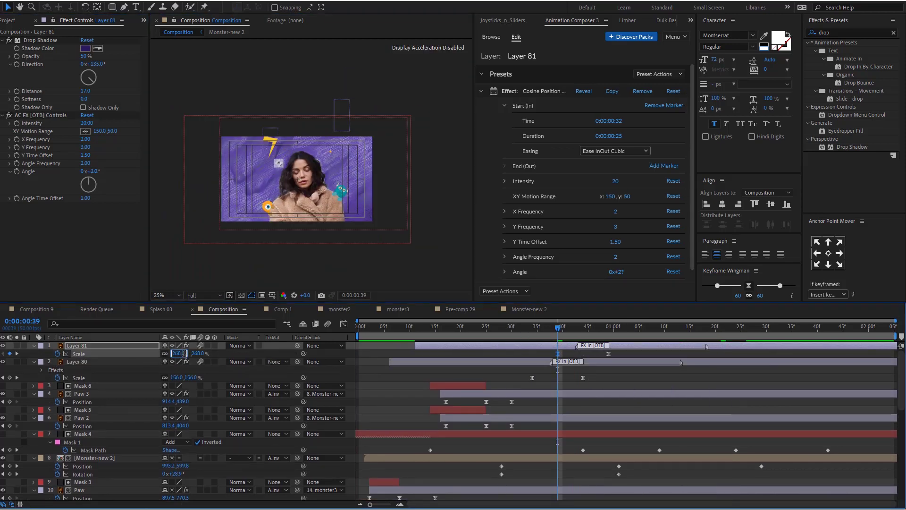
text(0)
key(Return)
key(space)
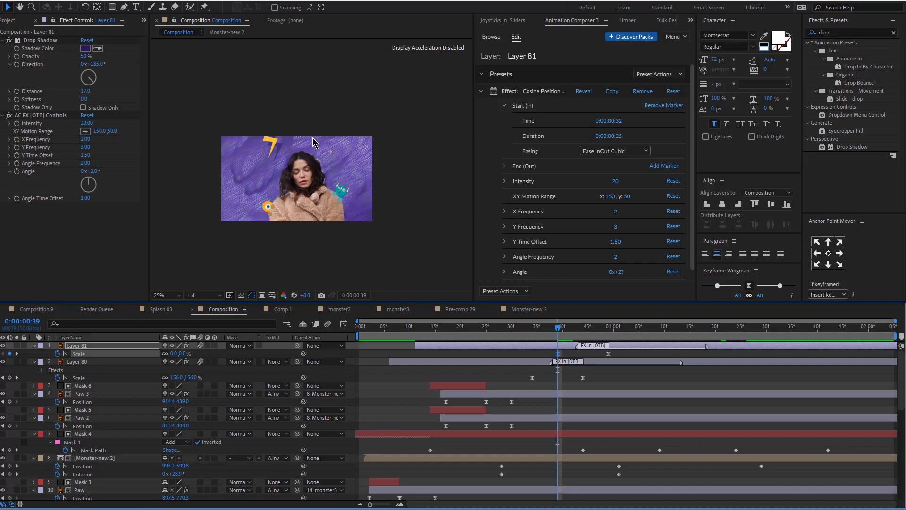
Set the Intensity of the duplicate star's cosine motion effect to -15.
click(87, 123)
text(-15)
key(Return)
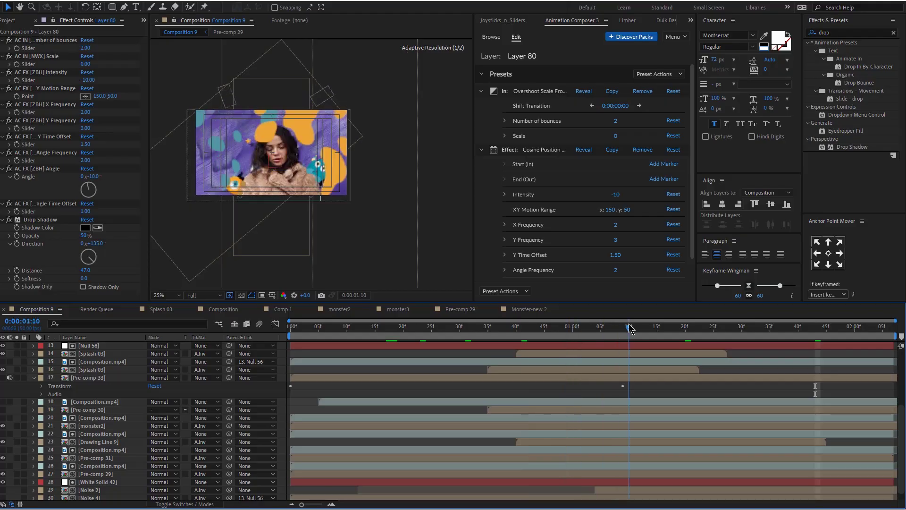
Scrub through the finished Composition 9 around 0:00:01:04 to examine its colourful splash transition.
drag(630, 329, 596, 329)
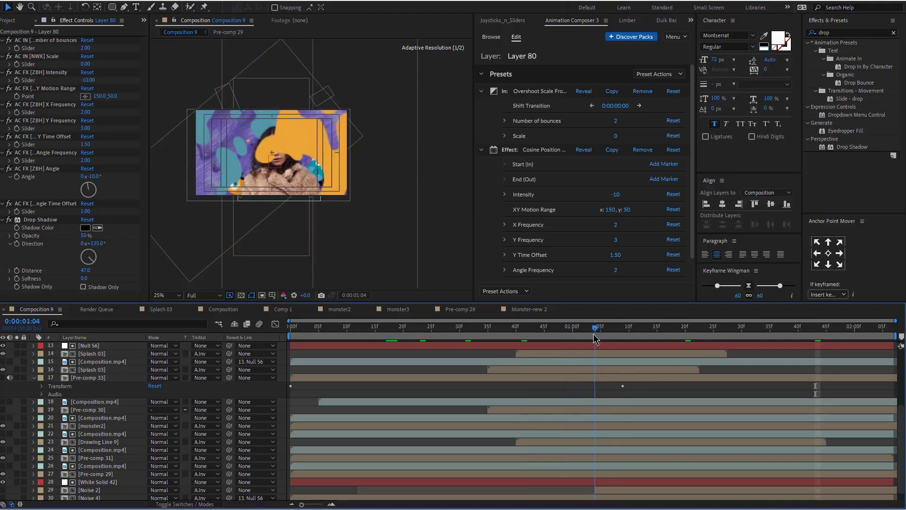
click(330, 141)
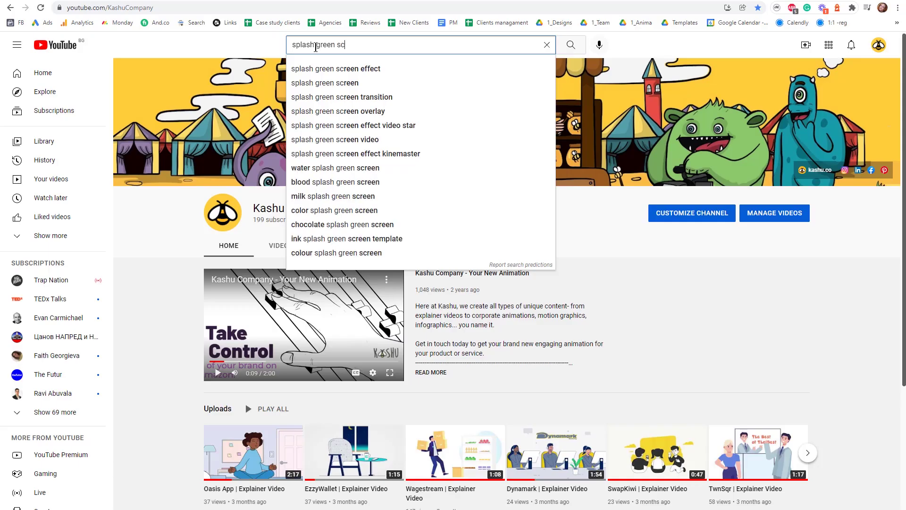
Search YouTube for "splash green screen" and browse the results for splash reference footage.
text(reen screen)
key(Return)
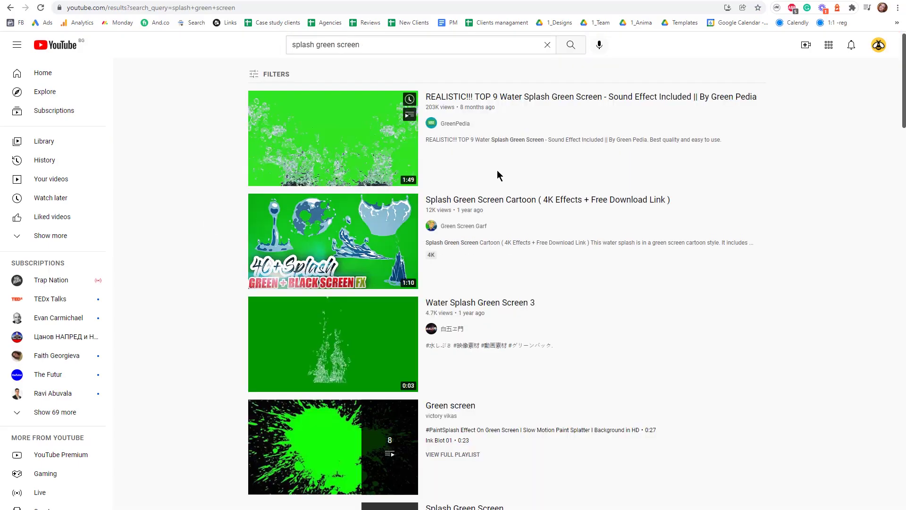
scroll(540, 366, down, 7)
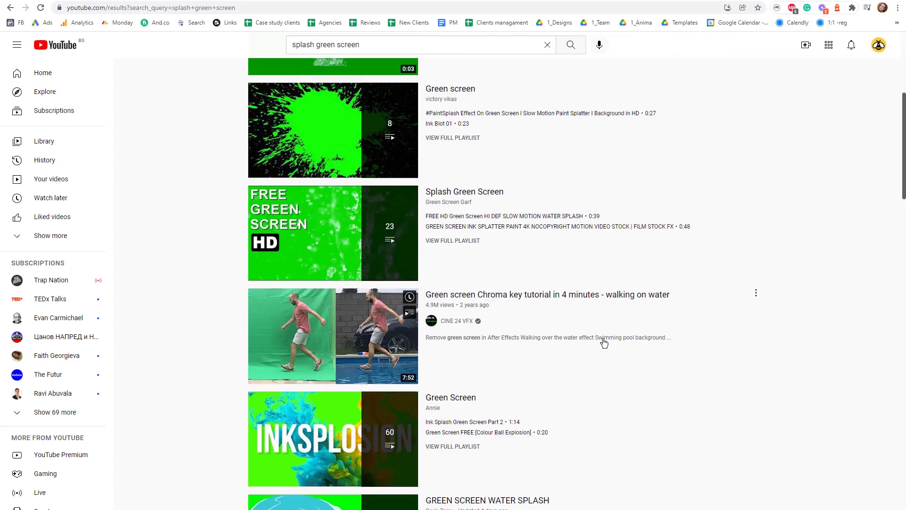
scroll(608, 343, down, 3)
scroll(608, 343, down, 4)
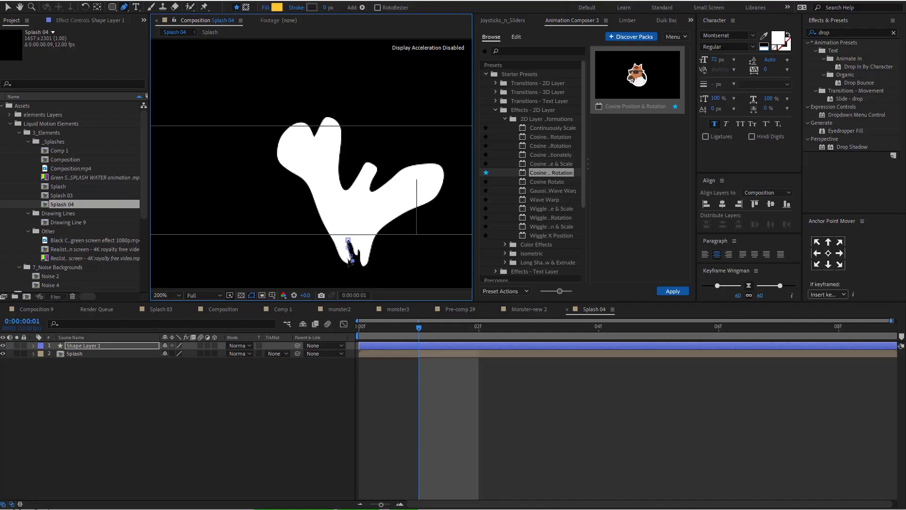
Trace the outline of the white splash at 0:00:00:01 in Splash 04 with a yellow-filled Pen tool shape.
scroll(311, 156, up, 5)
click(310, 166)
click(312, 176)
click(303, 174)
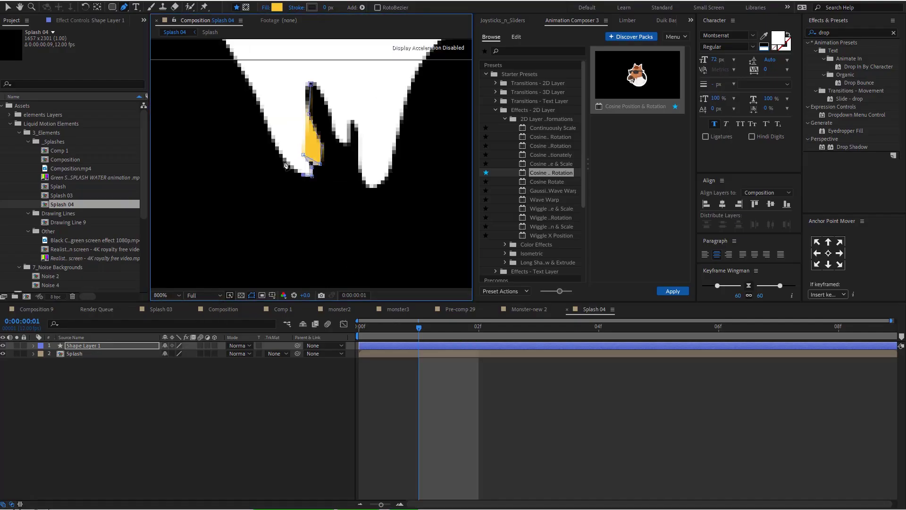
click(282, 161)
click(254, 93)
drag(236, 57, 293, 276)
scroll(278, 231, down, 1)
drag(283, 183, 280, 172)
drag(264, 128, 253, 123)
click(250, 114)
click(211, 86)
drag(198, 68, 199, 58)
click(200, 42)
drag(190, 105, 216, 231)
drag(245, 141, 251, 134)
drag(270, 127, 325, 115)
click(293, 140)
click(298, 155)
click(314, 132)
drag(344, 123, 347, 125)
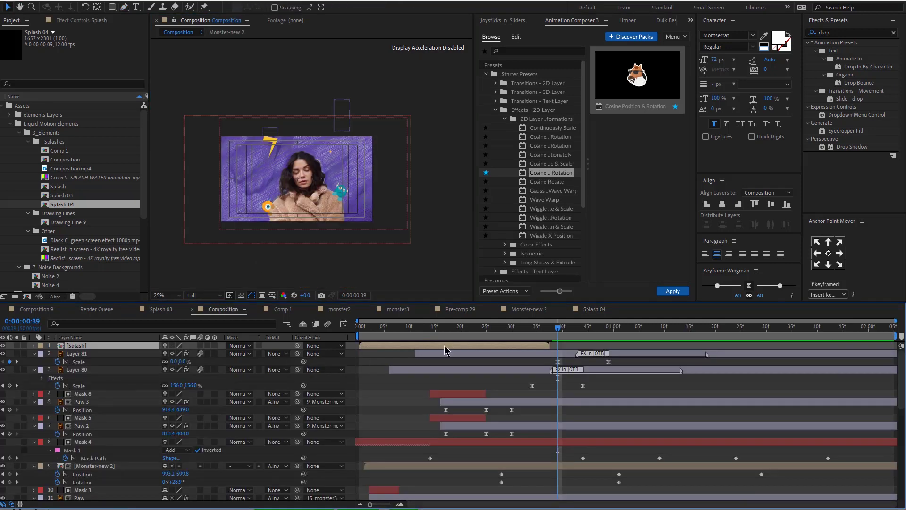
Start the Splash layer at about 0:00:00:24 and place it over the woman's shoulder beside the teal monster.
drag(445, 348, 543, 350)
click(324, 165)
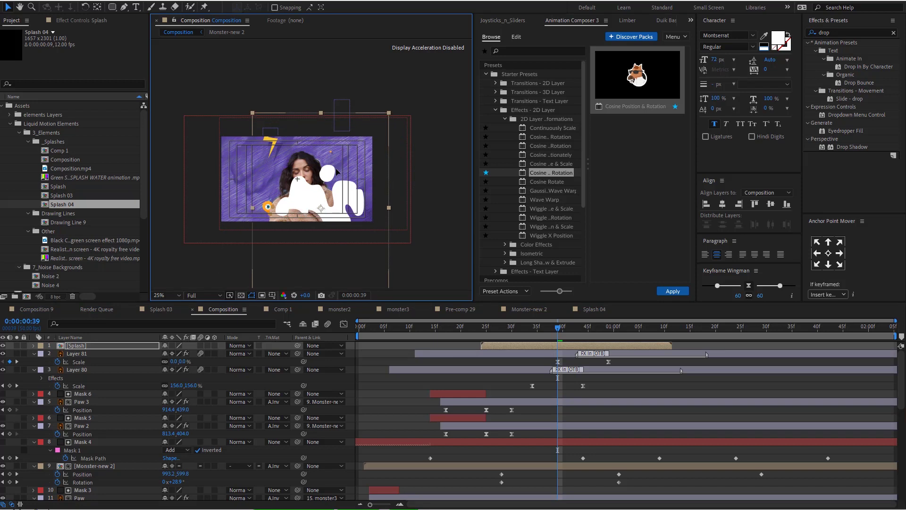
Duplicate Mask 4 above the Splash layer and use the copy as the splash's Alpha Inverted track matte.
click(370, 444)
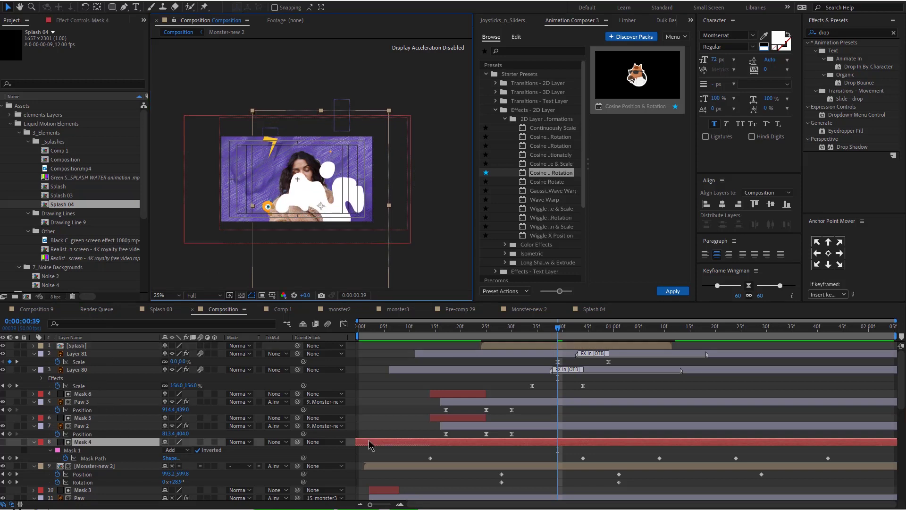
key(ctrl+d)
drag(97, 443, 89, 346)
click(274, 354)
click(295, 385)
Apply the Fill effect to the Splash layer and sample its colour from the orange monster.
click(842, 31)
double_click(842, 31)
text(fill)
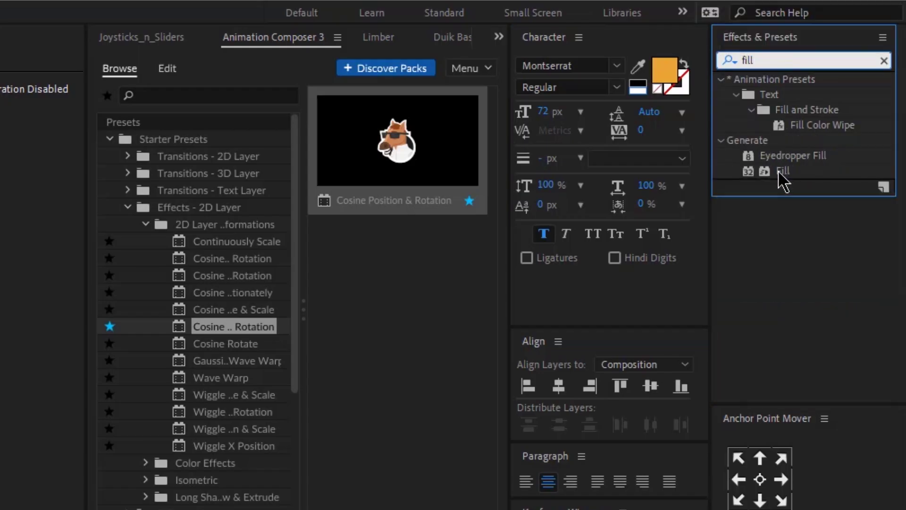
double_click(780, 173)
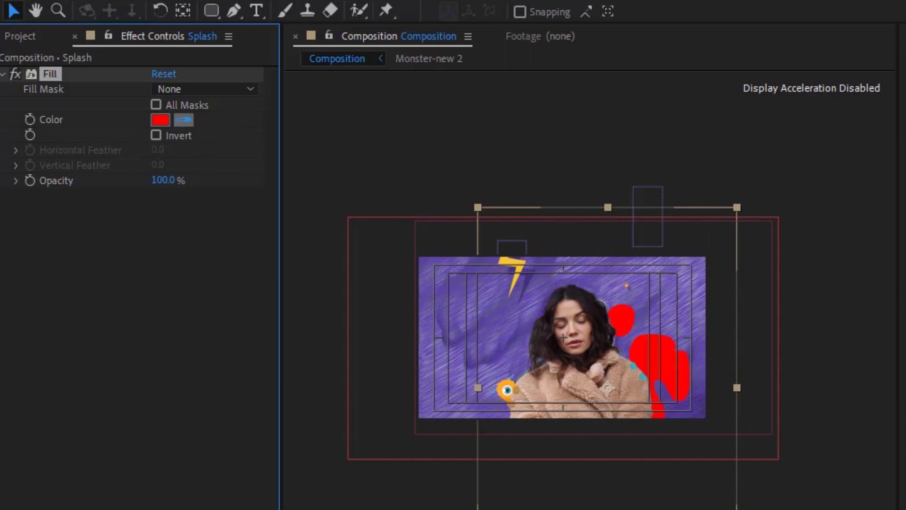
click(509, 400)
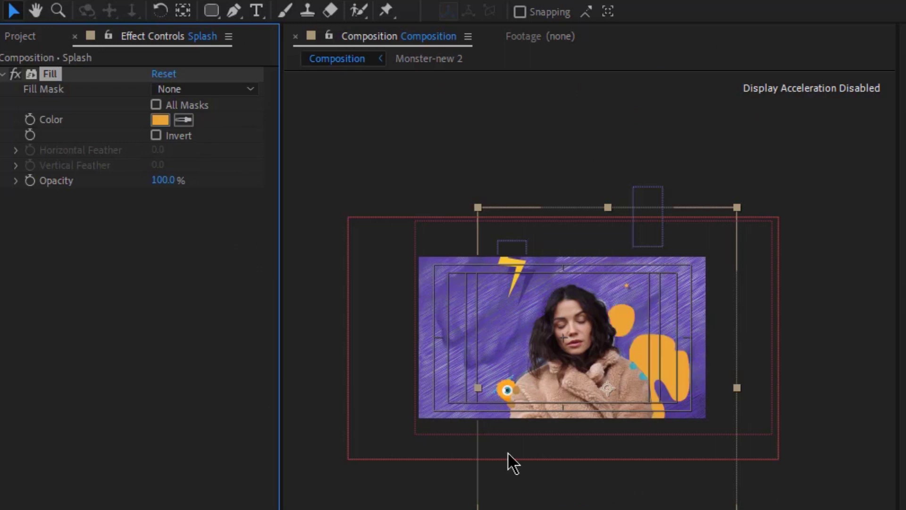
Preview the orange splash, and move the Splash layer with its Mask 7 matte below the Monster-new 2 layer.
scroll(561, 326, up, 2)
key(space)
scroll(770, 365, down, 2)
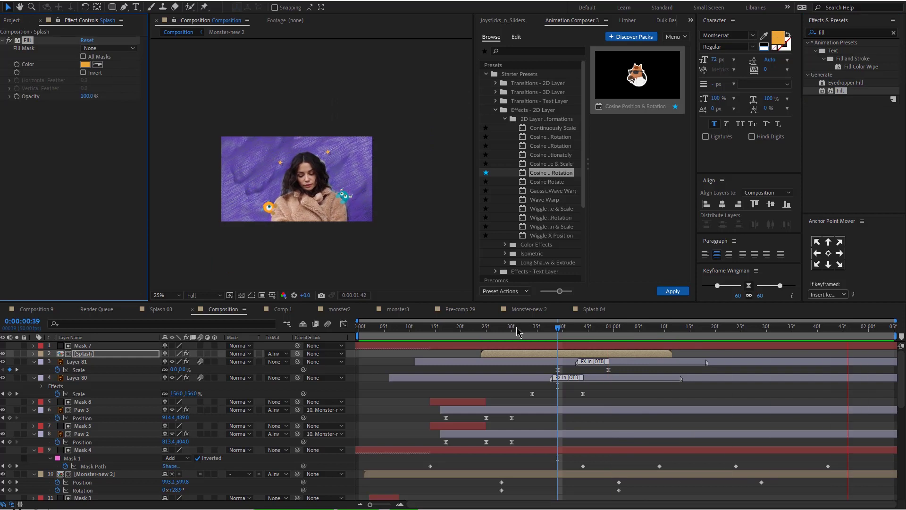
key(space)
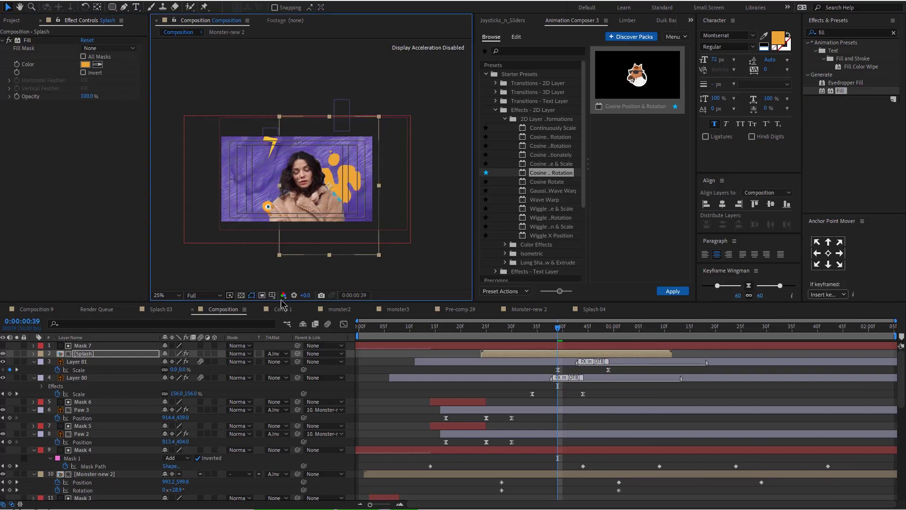
ctrl+click(86, 348)
drag(81, 349, 95, 491)
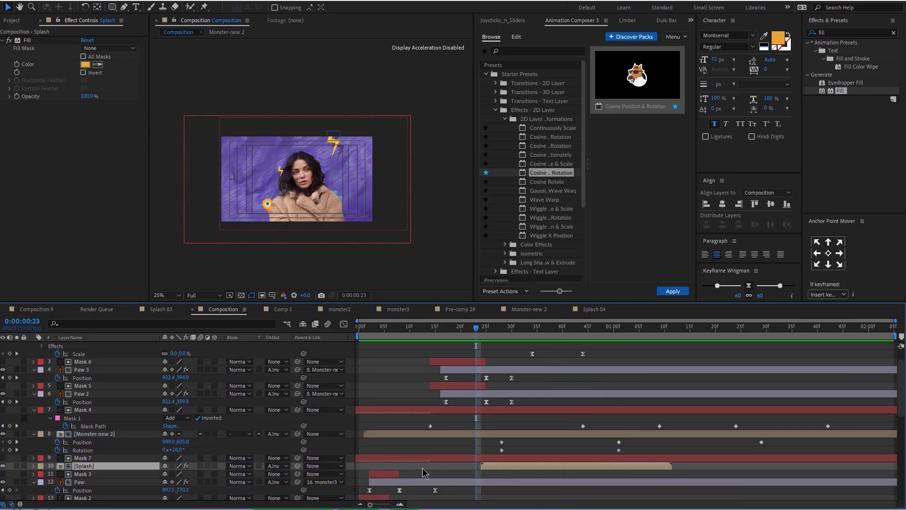
Duplicate the Splash layer to the top of the layer stack without a track matte, starting at about 0:00:00:14.
key(ctrl+d)
click(272, 457)
click(288, 467)
drag(98, 458, 97, 345)
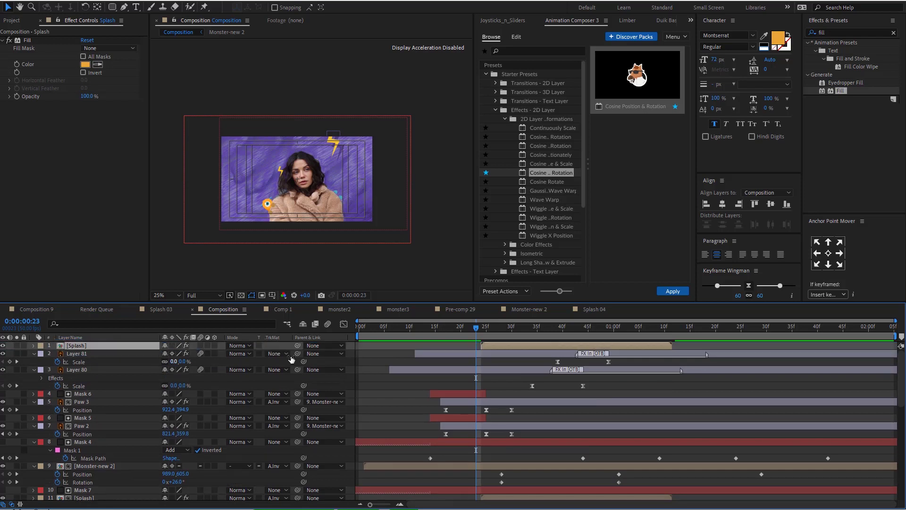
drag(517, 346, 470, 347)
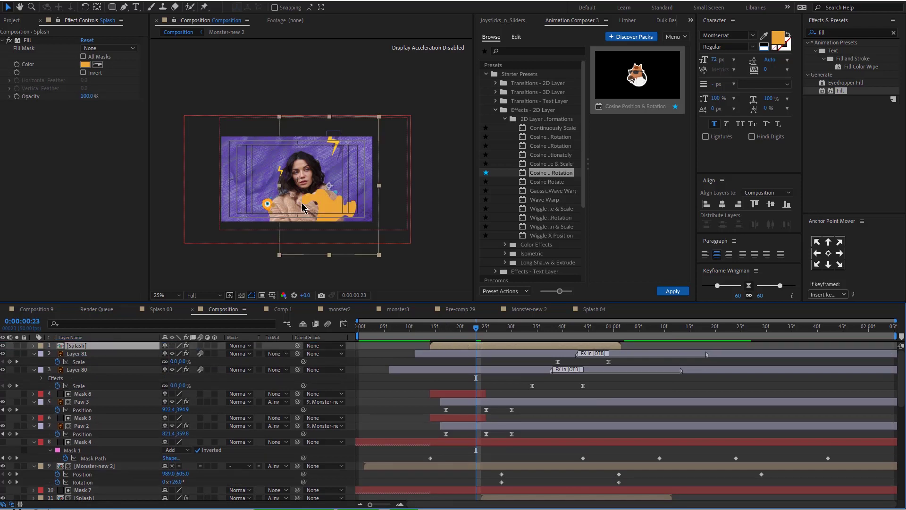
Move the topmost Splash to the orange monster's side and mirror it with a Scale of -50.9, 50.9%, previewing it with a teal Fill.
drag(302, 208, 250, 205)
key(s)
click(165, 354)
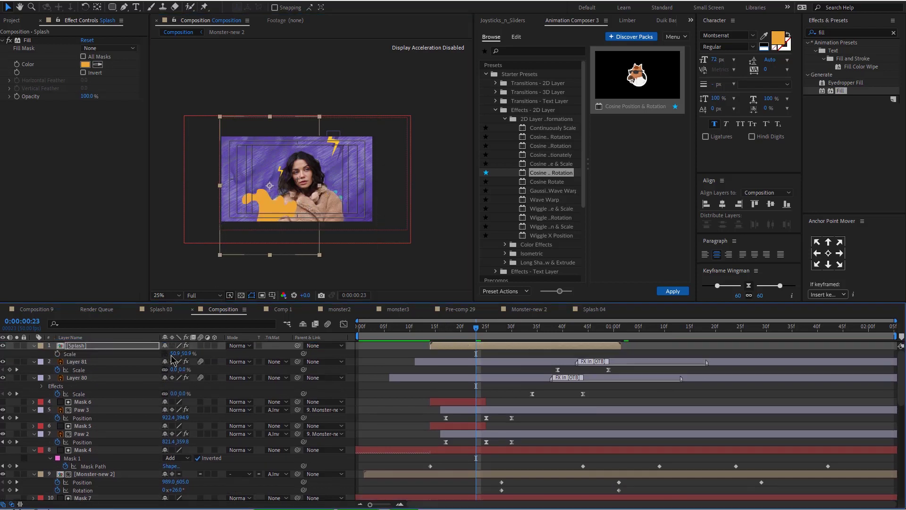
click(173, 354)
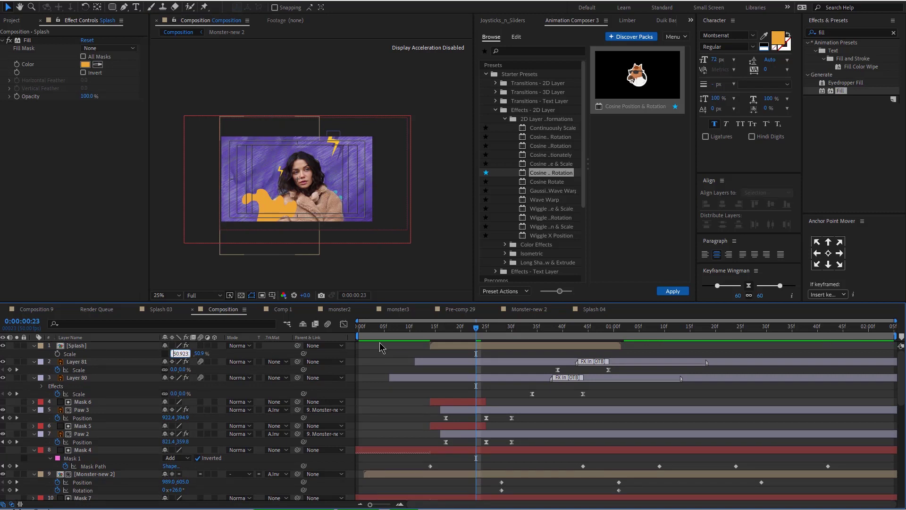
key(Return)
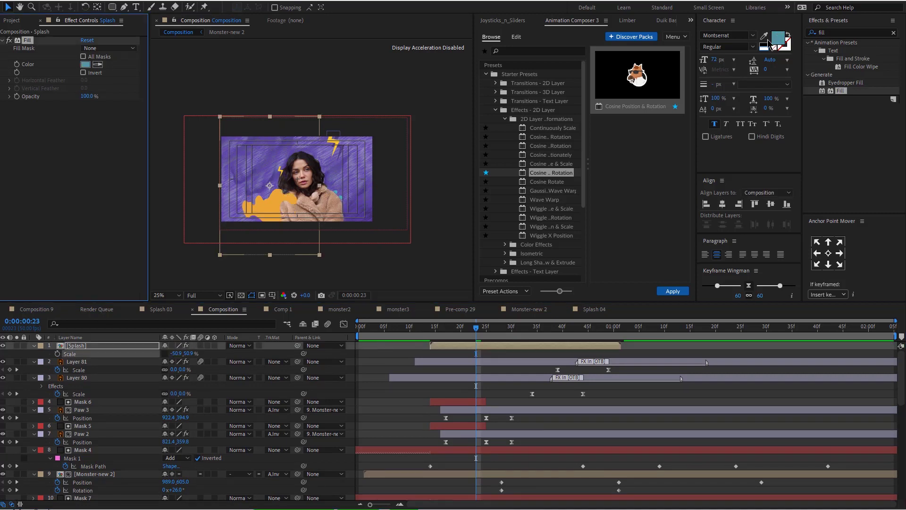
key(space)
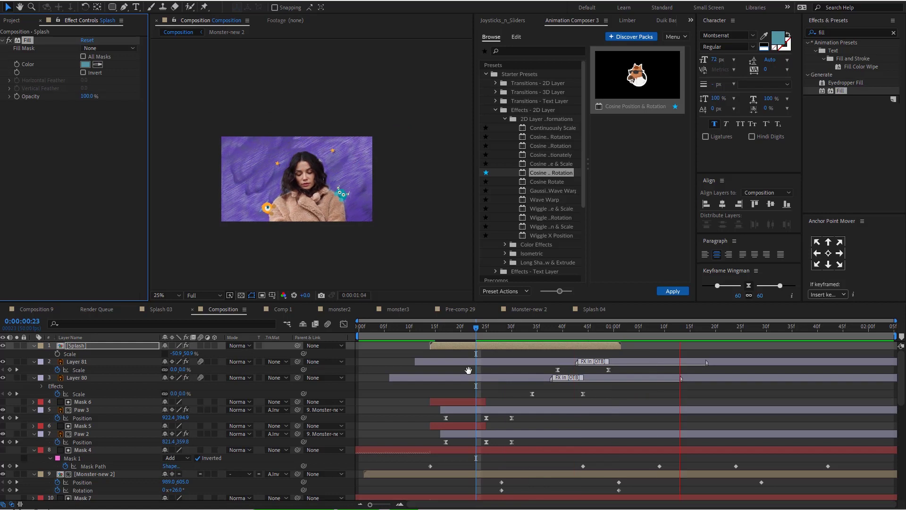